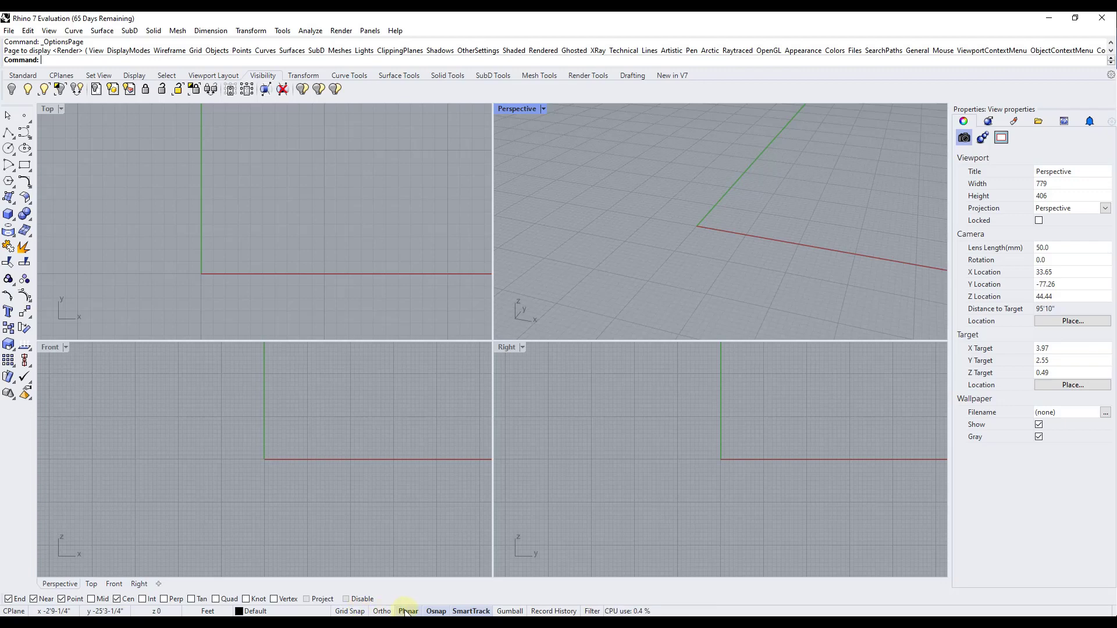
Turn Planar off and Grid Snap on, toggling object snaps so that they end up enabled
{"action": "right_click", "coordinate": [440, 612]}
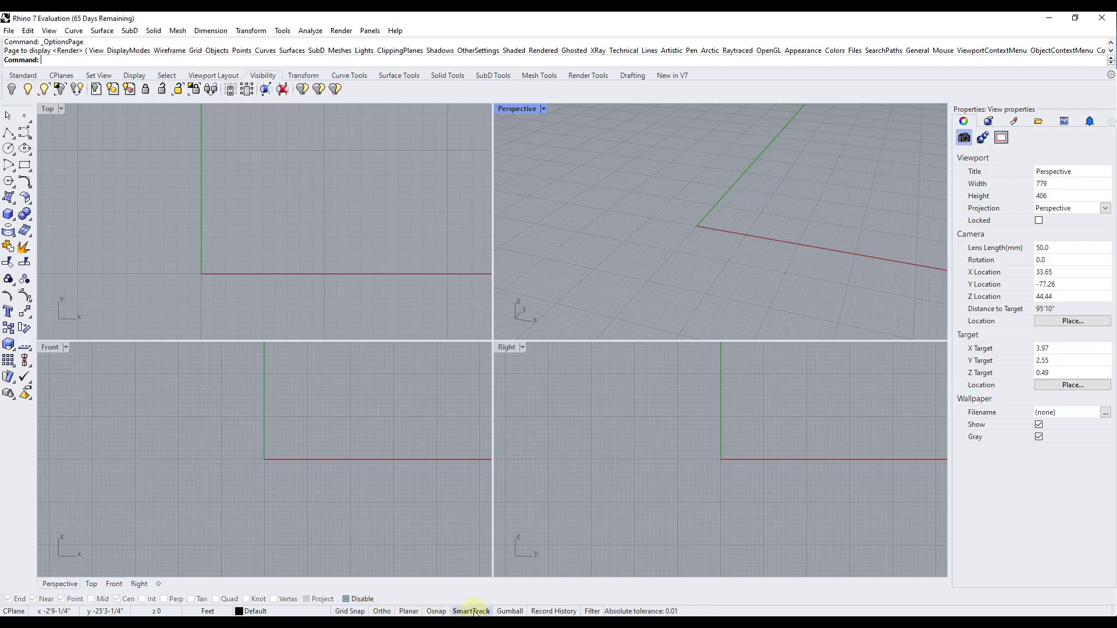
{"action": "left_click", "coordinate": [343, 612]}
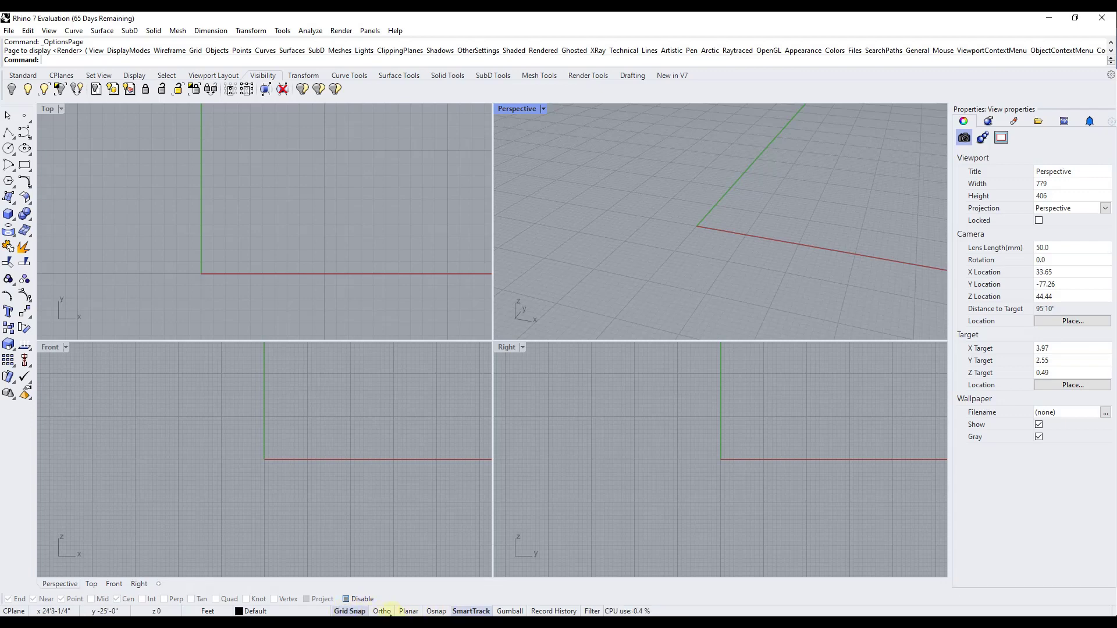
{"action": "left_click", "coordinate": [436, 612]}
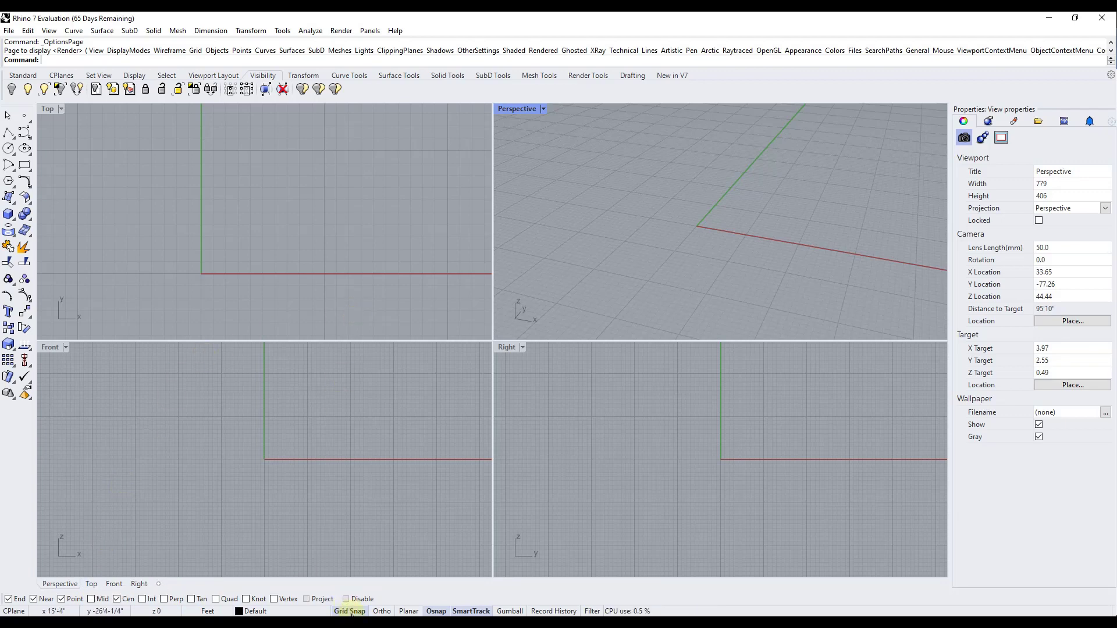
Draw a vertical line about 5 feet long from the origin along the Y axis in the Top viewport
{"action": "scroll", "coordinate": [209, 214], "scroll_direction": "up", "scroll_amount": 1}
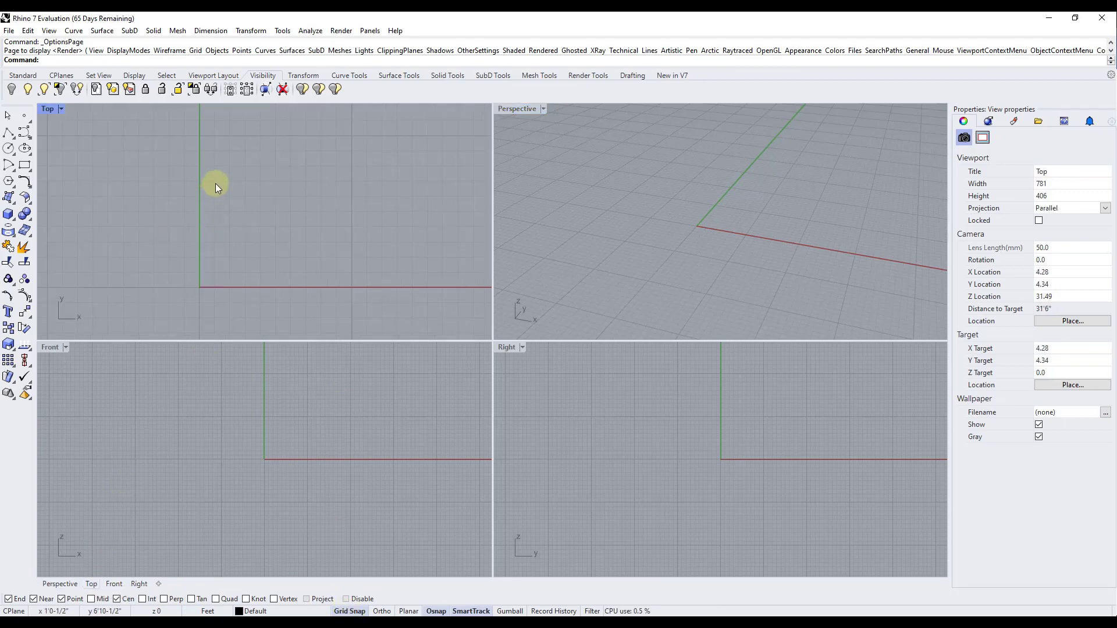
{"action": "left_click", "coordinate": [14, 140]}
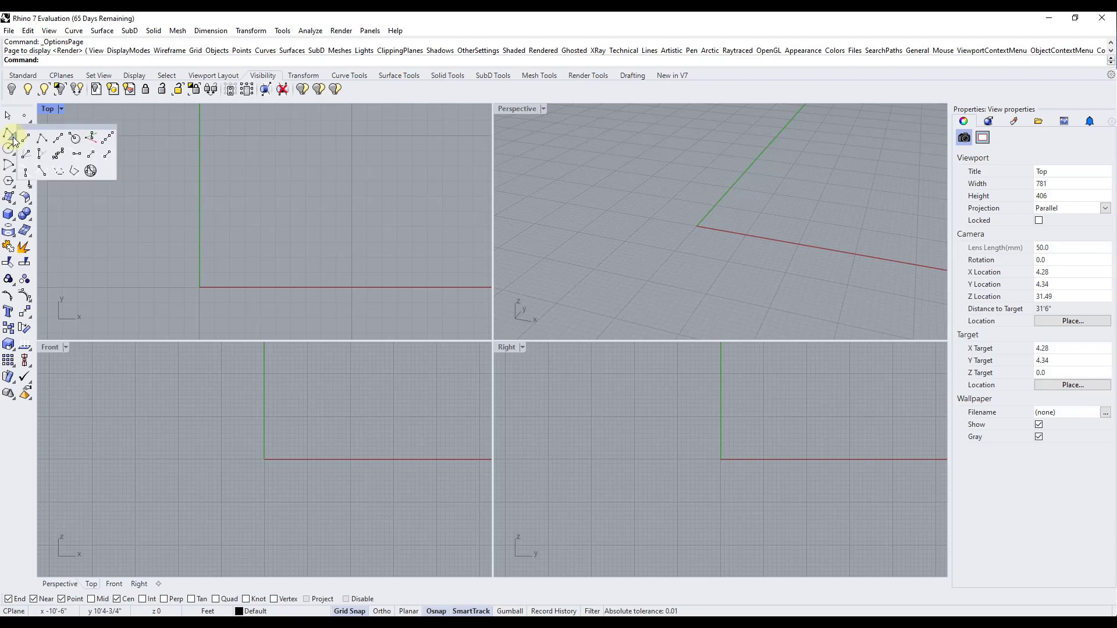
{"action": "left_click", "coordinate": [26, 140]}
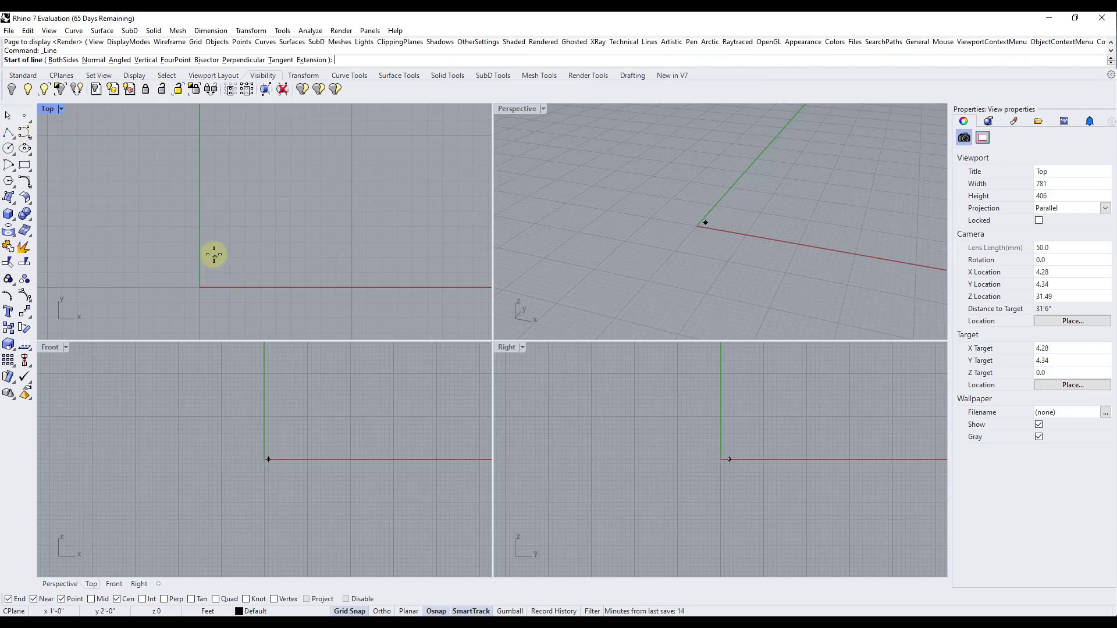
{"action": "left_click", "coordinate": [199, 286]}
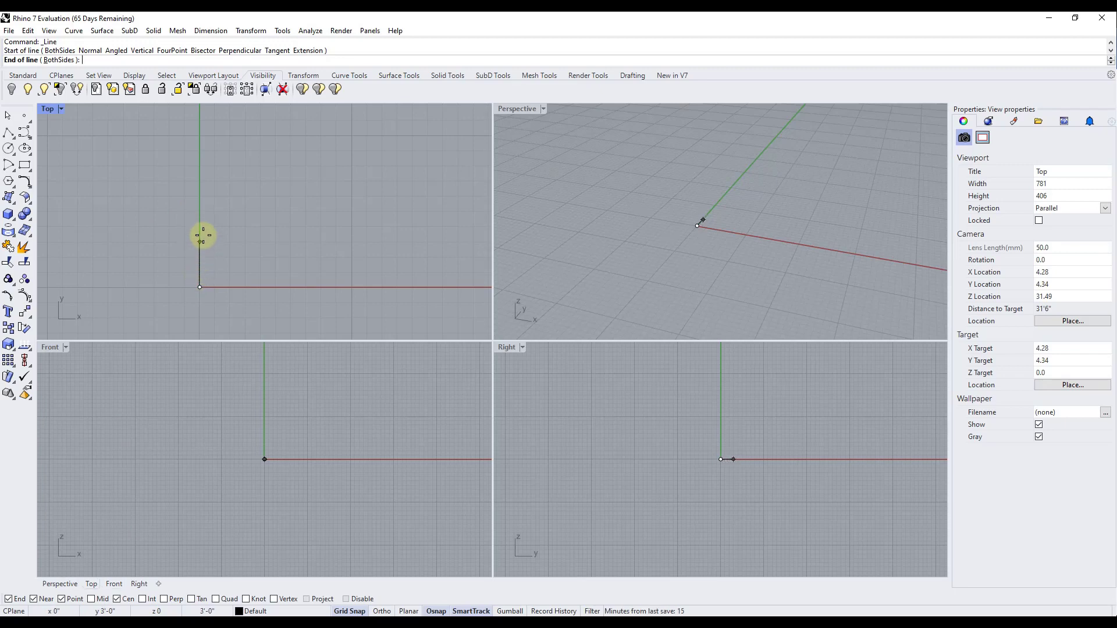
{"action": "left_click", "coordinate": [202, 212]}
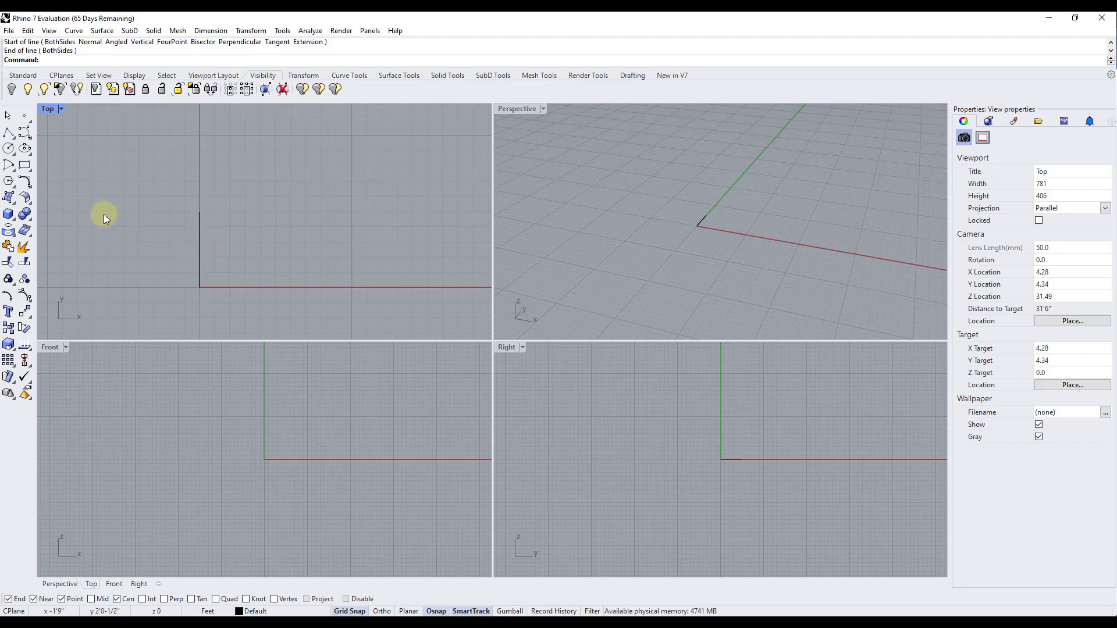
Draw a vertical 3-foot line in the Top viewport, starting on the X axis at x 2'-0"
{"action": "left_click", "coordinate": [13, 138]}
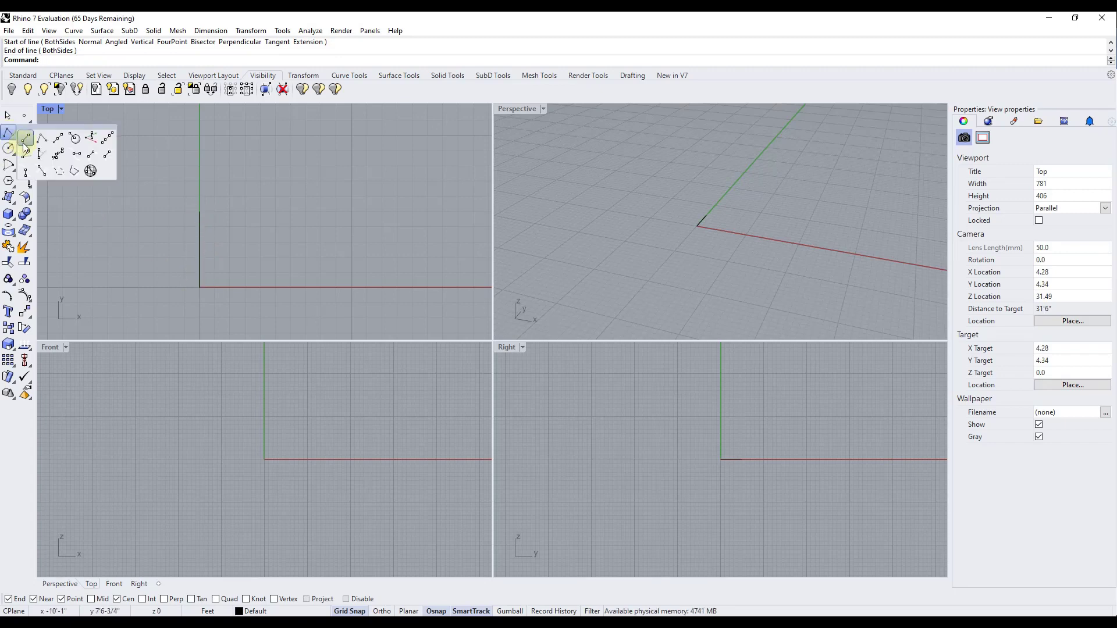
{"action": "left_click", "coordinate": [24, 135]}
{"action": "left_click", "coordinate": [230, 287]}
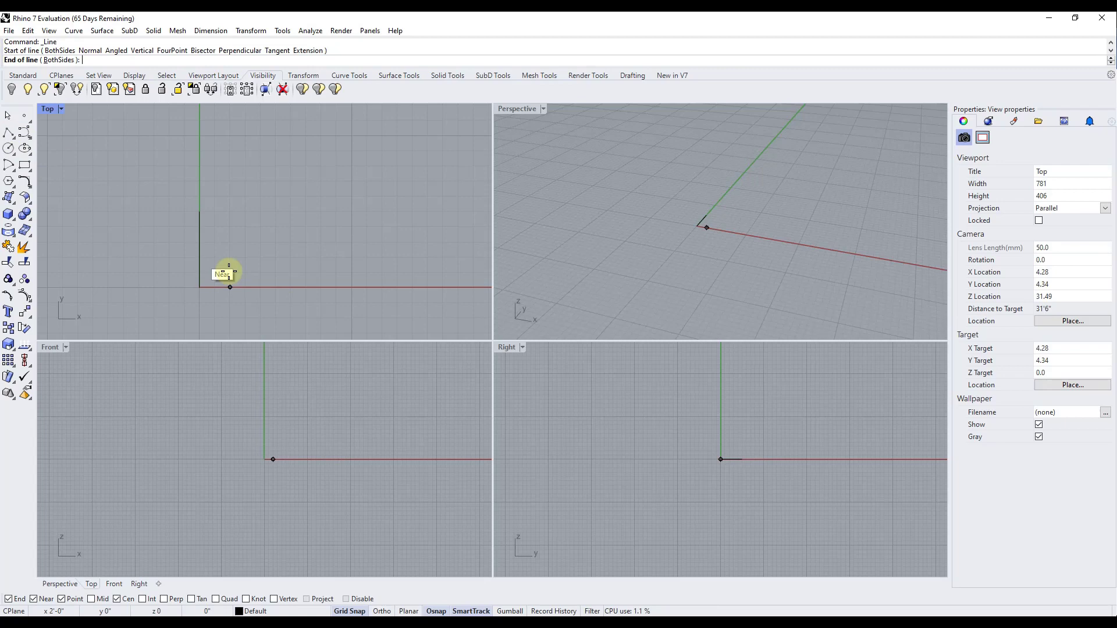
{"action": "left_click", "coordinate": [230, 239]}
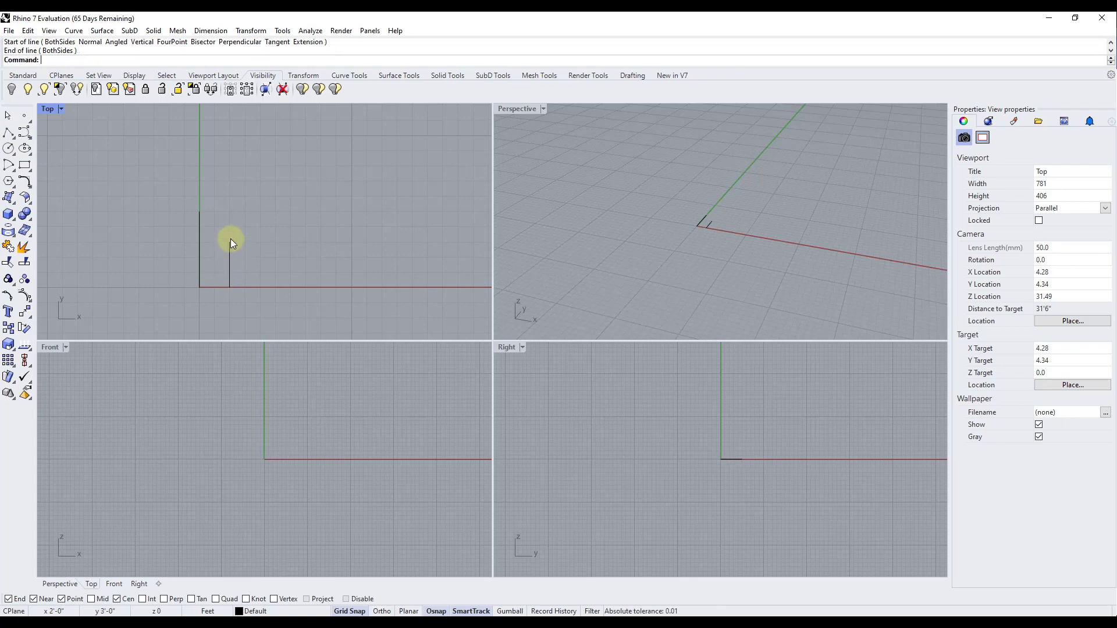
{"action": "scroll", "coordinate": [238, 268], "scroll_direction": "up", "scroll_amount": 3}
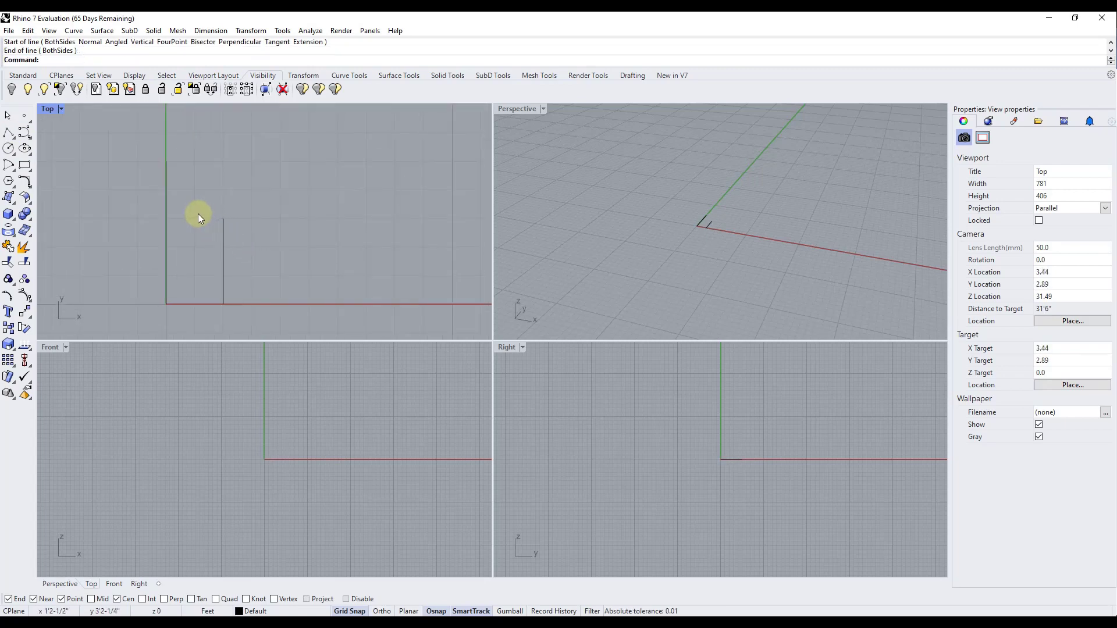
{"action": "key", "text": "Down"}
{"action": "key", "text": "Right"}
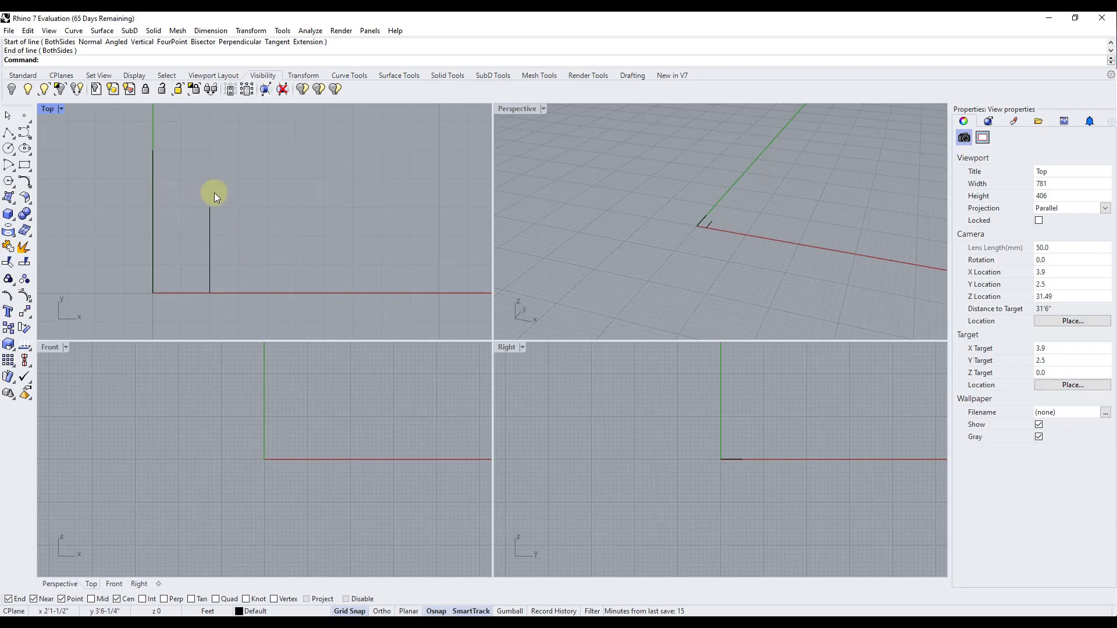
Hide the grid lines in the Perspective viewport and inspect the two lines there
{"action": "right_click", "coordinate": [344, 612]}
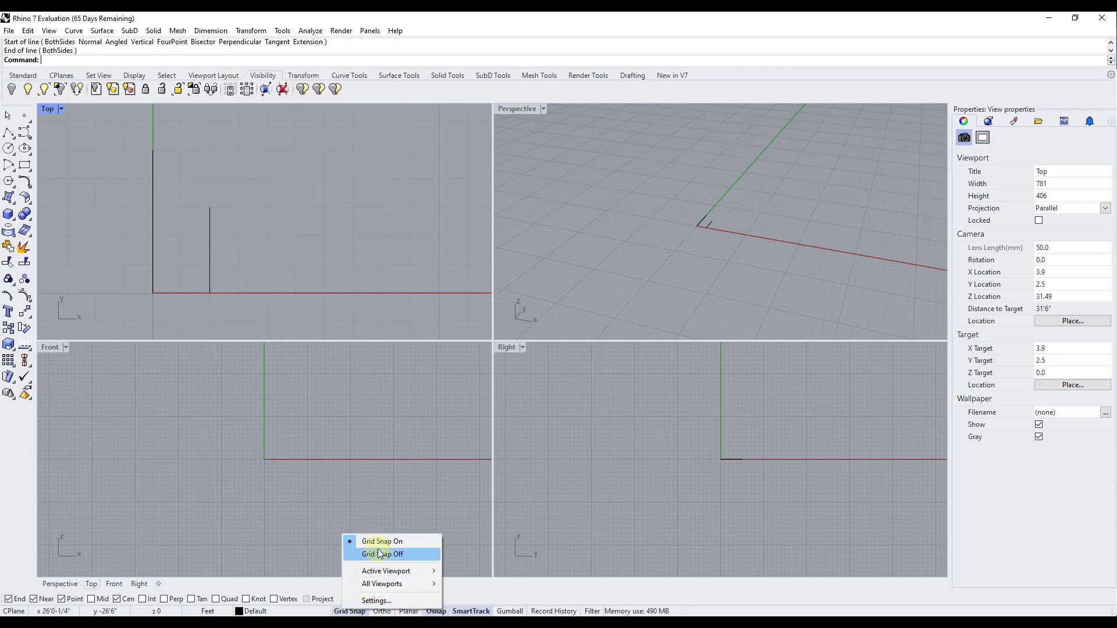
{"action": "mouse_move", "coordinate": [407, 573]}
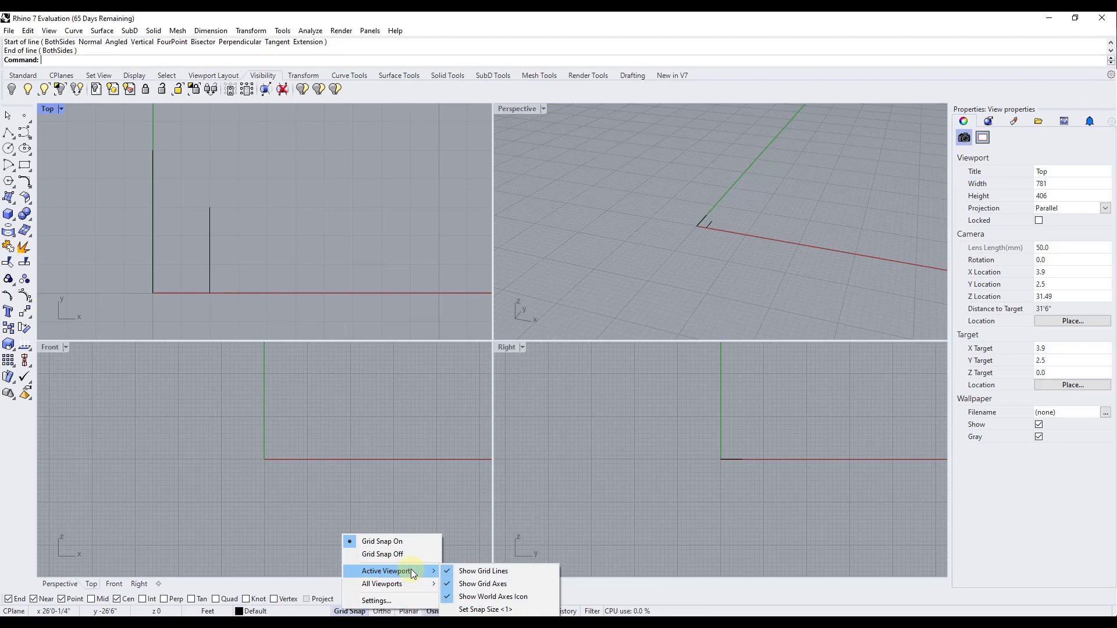
{"action": "left_click", "coordinate": [650, 229]}
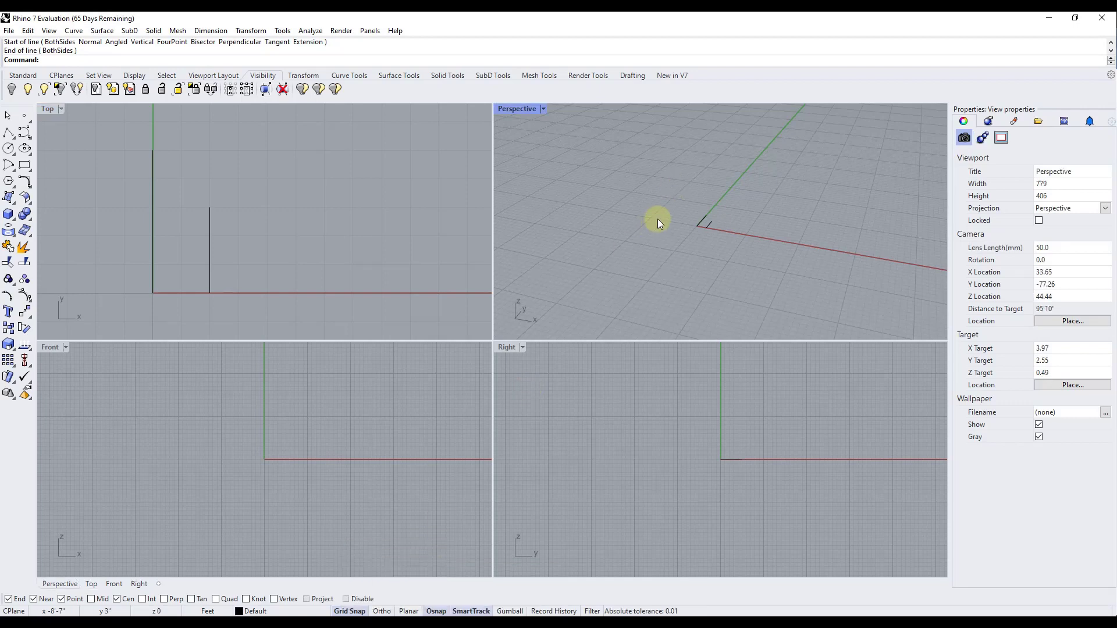
{"action": "right_click", "coordinate": [349, 605]}
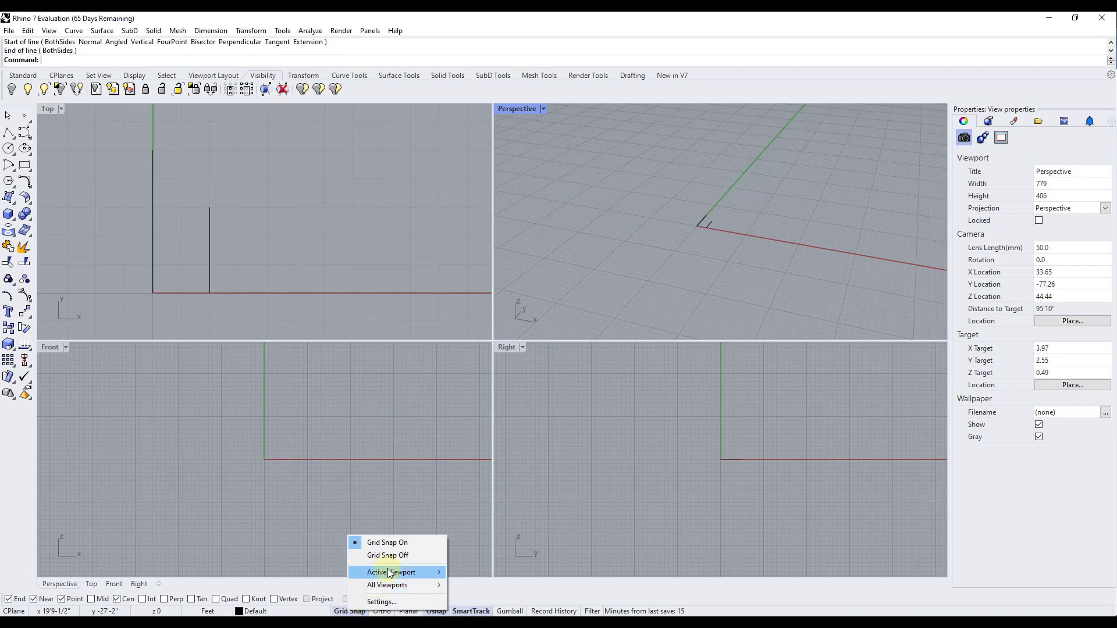
{"action": "mouse_move", "coordinate": [390, 573]}
{"action": "left_click", "coordinate": [521, 572]}
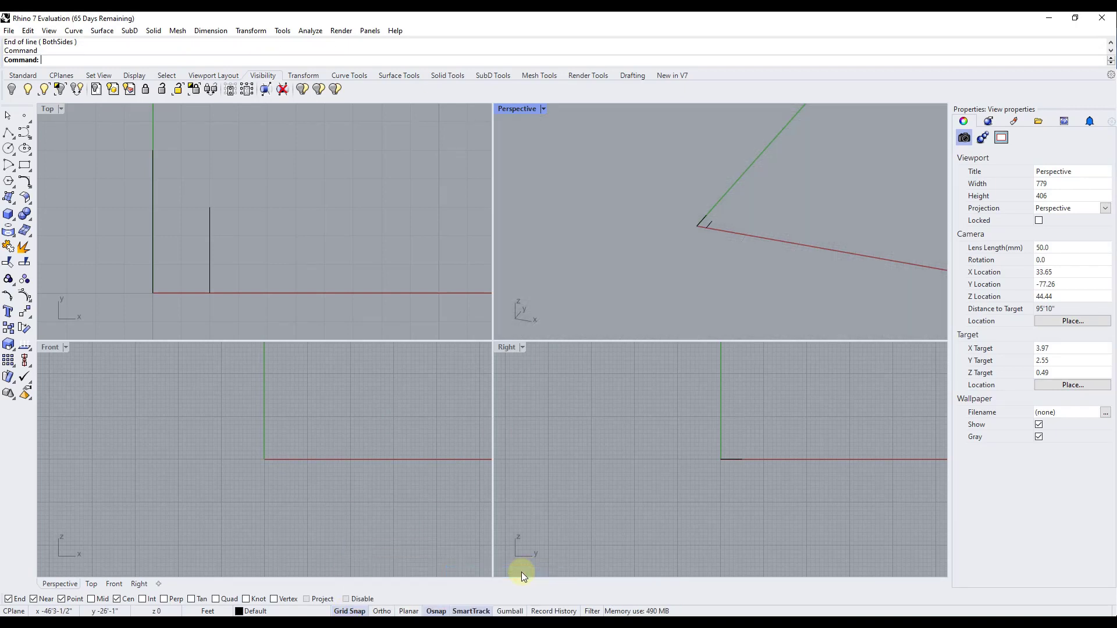
{"action": "right_click_drag", "start_coordinate": [752, 226], "coordinate": [731, 217]}
{"action": "scroll", "coordinate": [738, 217], "scroll_direction": "up", "scroll_amount": 5}
{"action": "scroll", "coordinate": [668, 233], "scroll_direction": "up", "scroll_amount": 5}
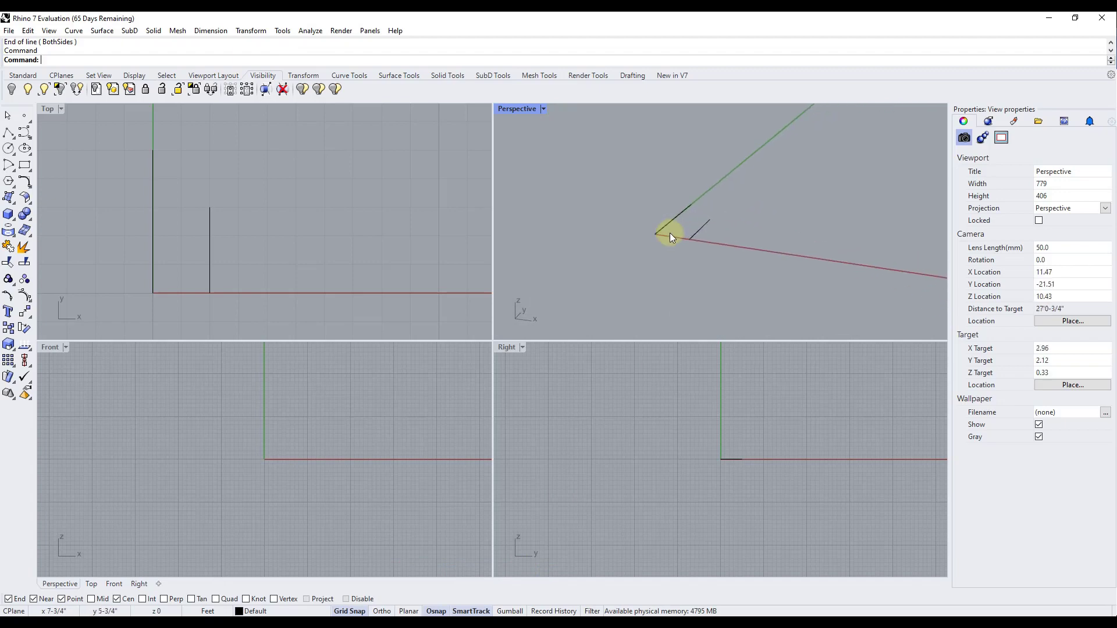
{"action": "scroll", "coordinate": [670, 235], "scroll_direction": "down", "scroll_amount": 5}
Try a minor grid line spacing of .5 feet, set it back to 1, and apply the grid settings to all viewports
{"action": "right_click", "coordinate": [346, 611]}
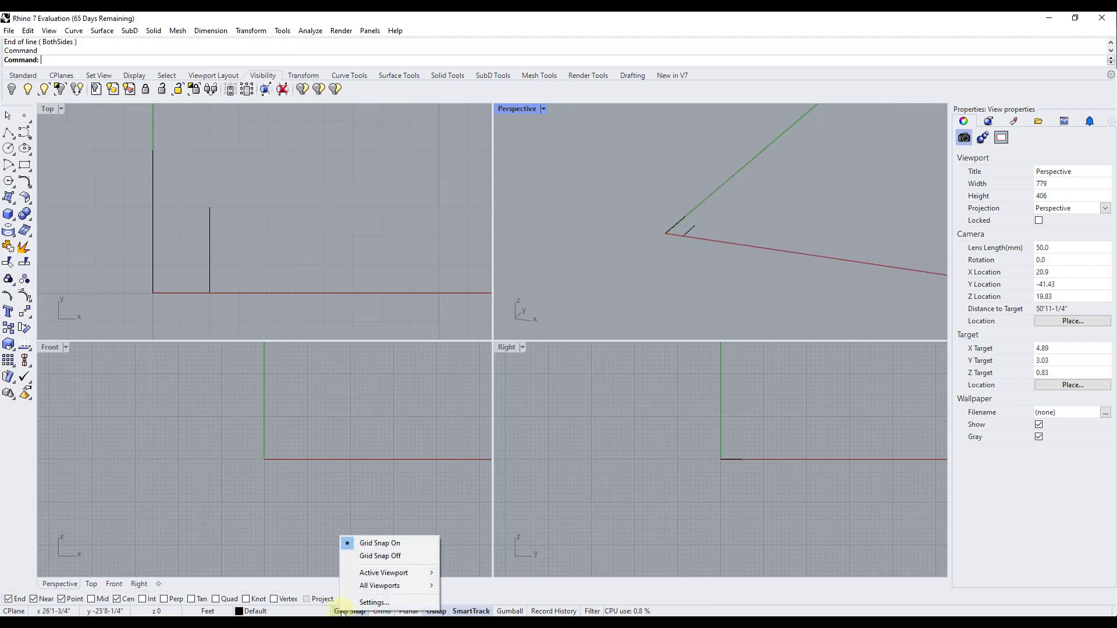
{"action": "left_click", "coordinate": [372, 602]}
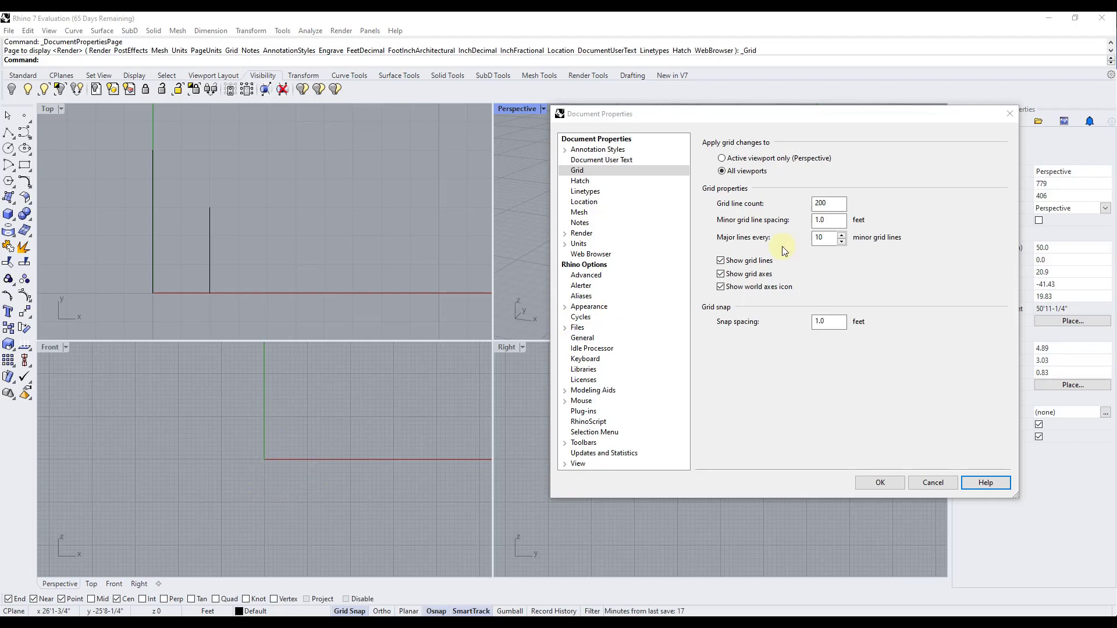
{"action": "double_click", "coordinate": [826, 220]}
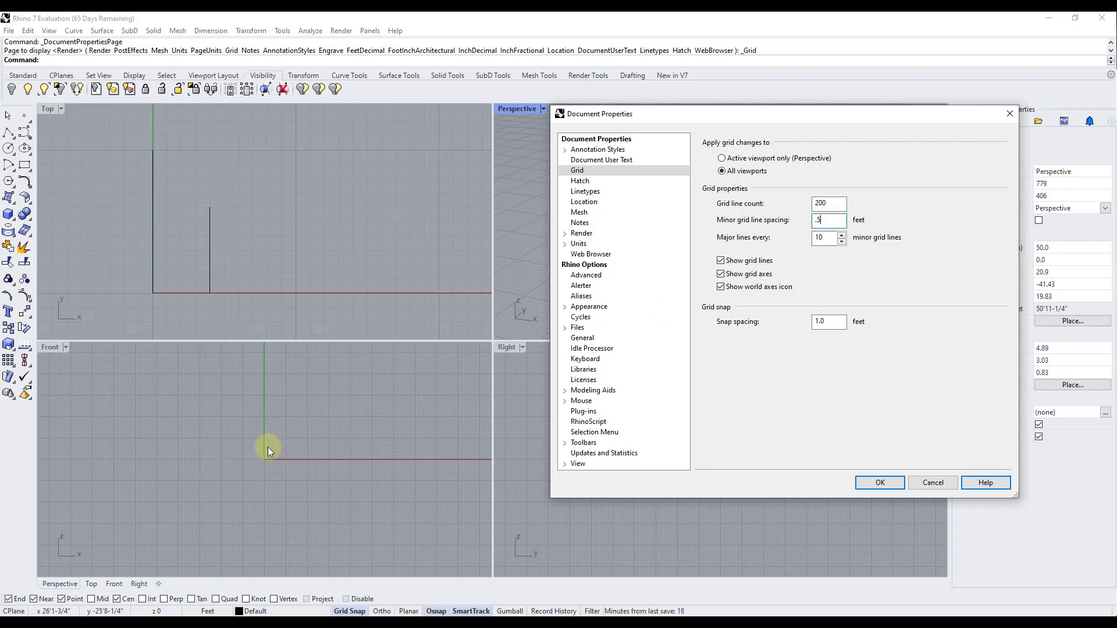
{"action": "double_click", "coordinate": [822, 238]}
{"action": "left_click", "coordinate": [823, 239]}
{"action": "double_click", "coordinate": [824, 218]}
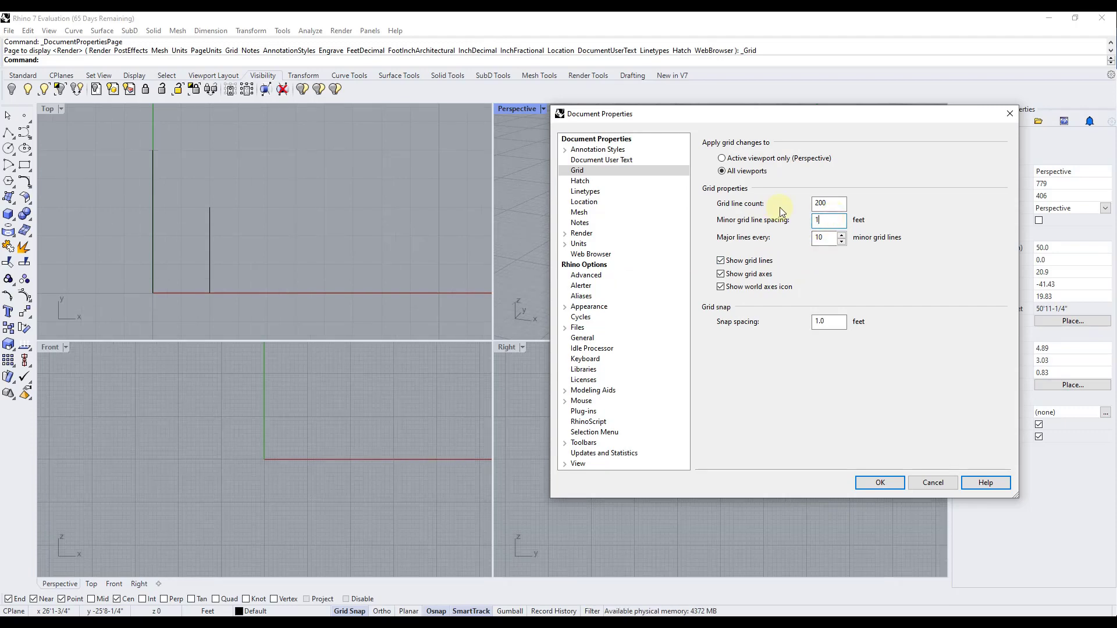
{"action": "left_click", "coordinate": [880, 483]}
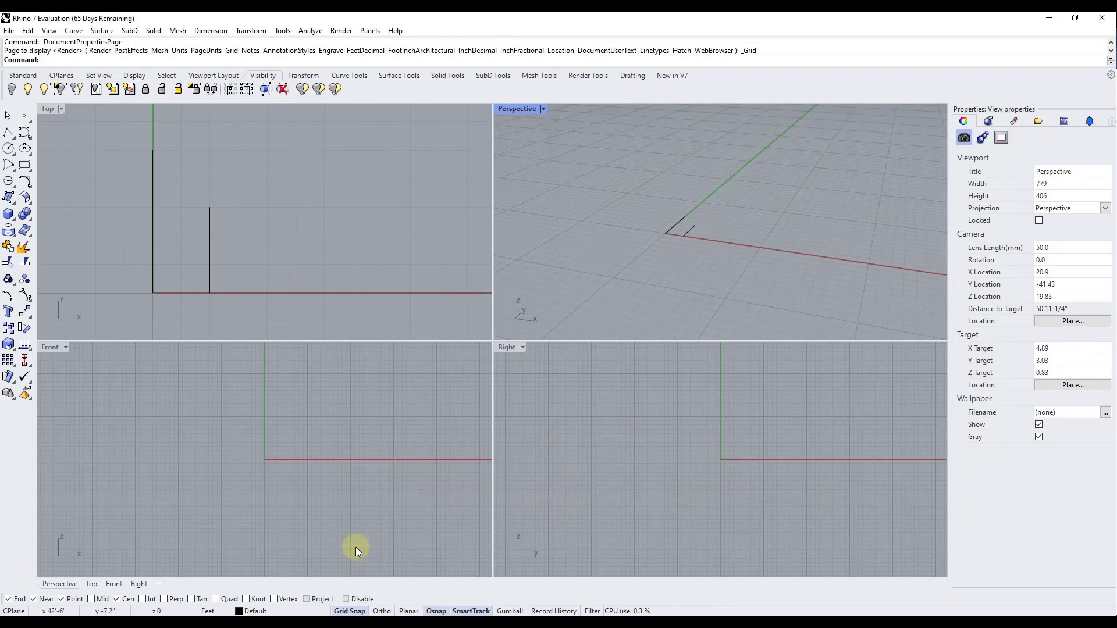
Turn Grid Snap off and turn Ortho on
{"action": "left_click", "coordinate": [350, 611]}
{"action": "scroll", "coordinate": [256, 242], "scroll_direction": "down", "scroll_amount": 3}
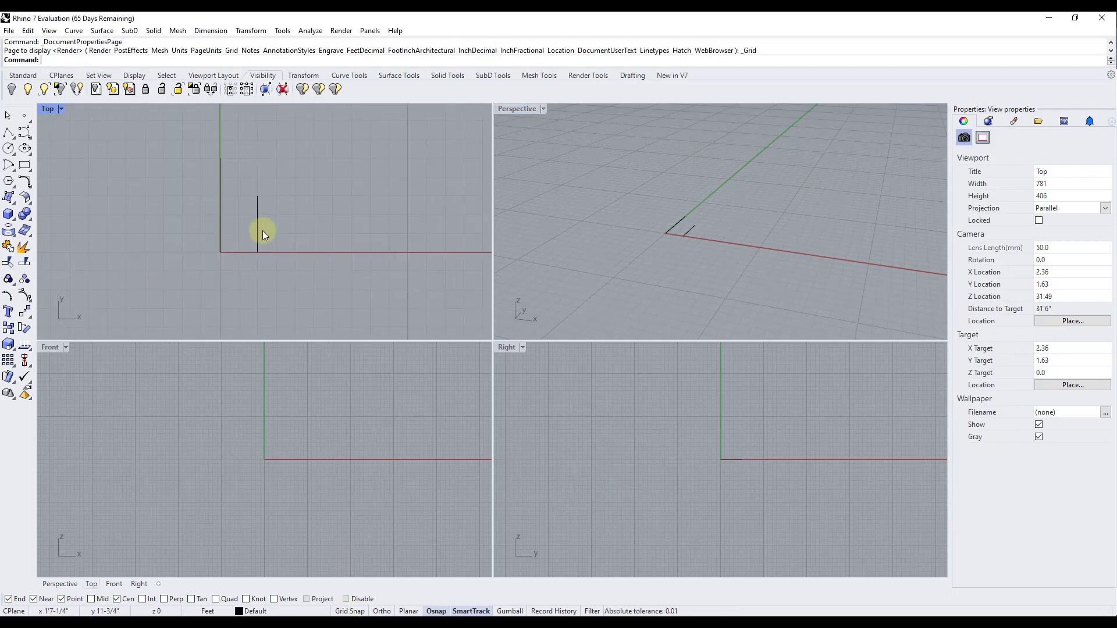
{"action": "left_click", "coordinate": [382, 611]}
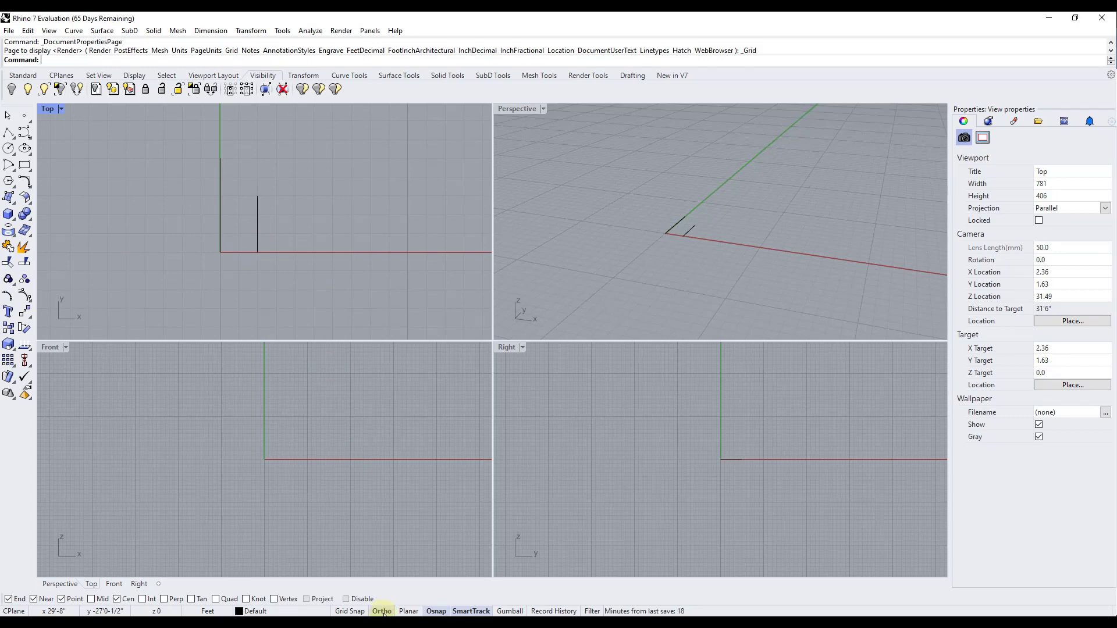
Draw a horizontal line about 6'-3" long in the Top viewport, starting at about x 5'-3-1/2", y 2'-7"
{"action": "scroll", "coordinate": [139, 221], "scroll_direction": "down", "scroll_amount": 1}
{"action": "type", "text": "line"}
{"action": "key", "text": "Return"}
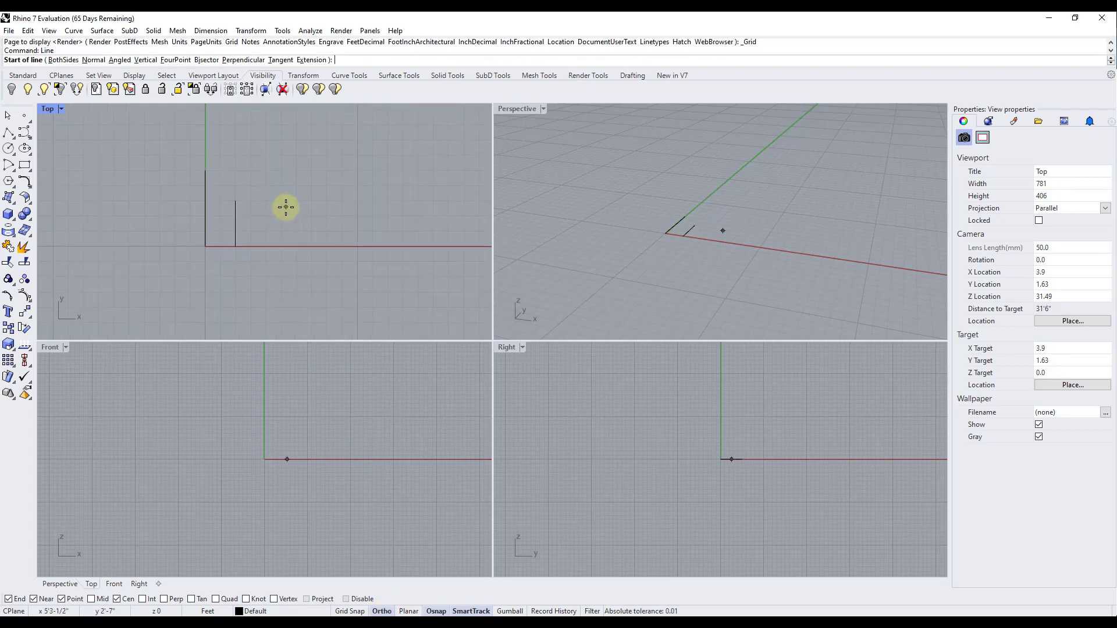
{"action": "left_click", "coordinate": [286, 207]}
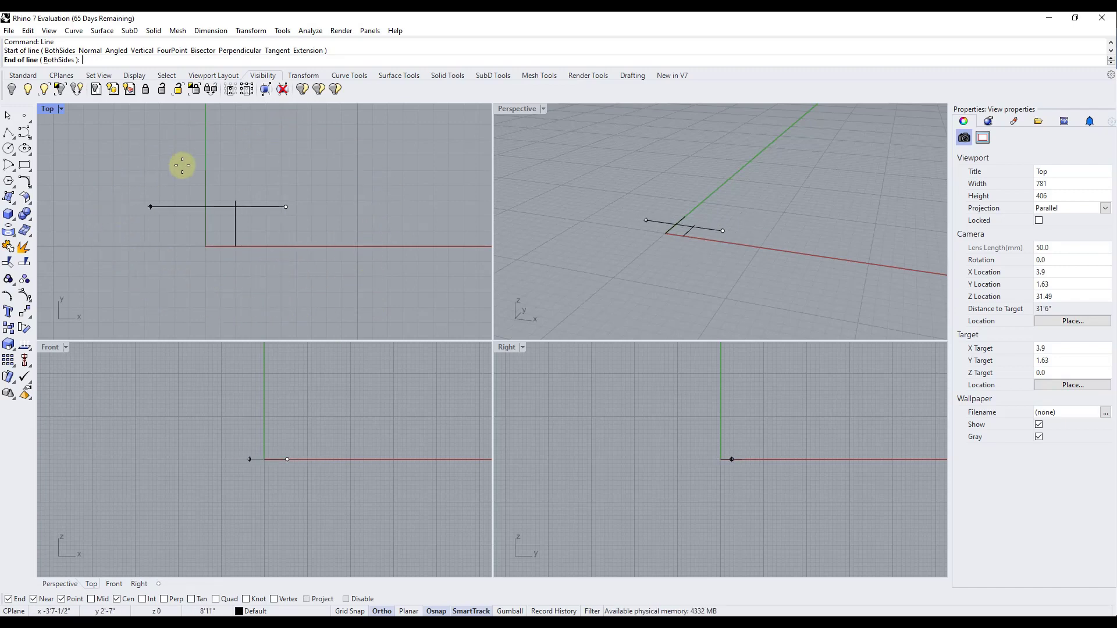
{"action": "left_click", "coordinate": [381, 203]}
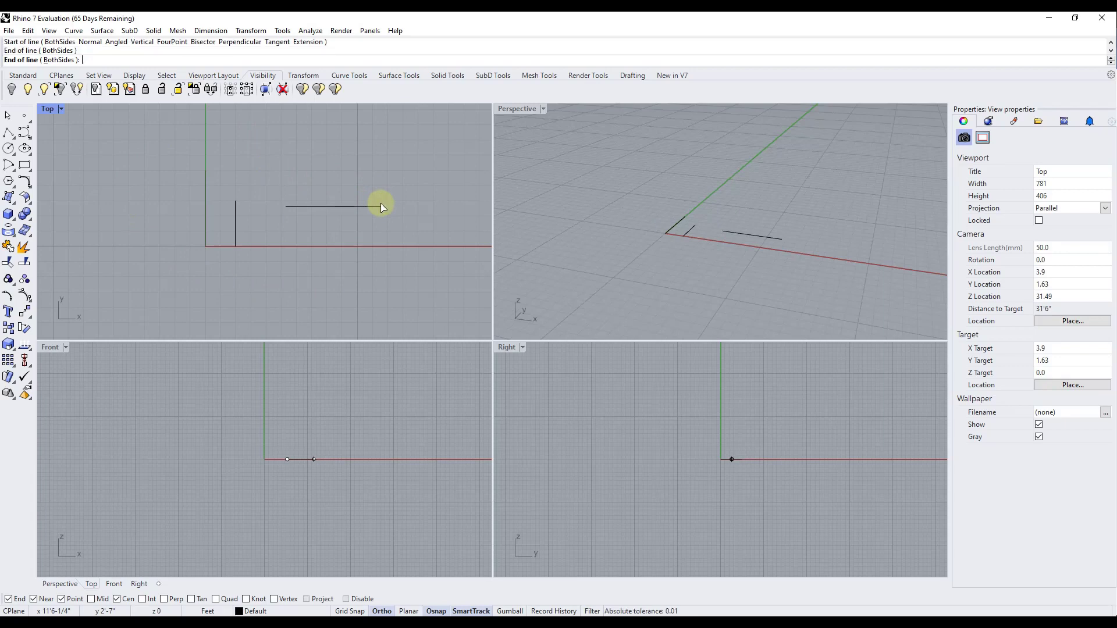
Set the Ortho angle to 45 degrees
{"action": "scroll", "coordinate": [421, 210], "scroll_direction": "down", "scroll_amount": 1}
{"action": "right_click_drag", "start_coordinate": [296, 221], "coordinate": [194, 221]}
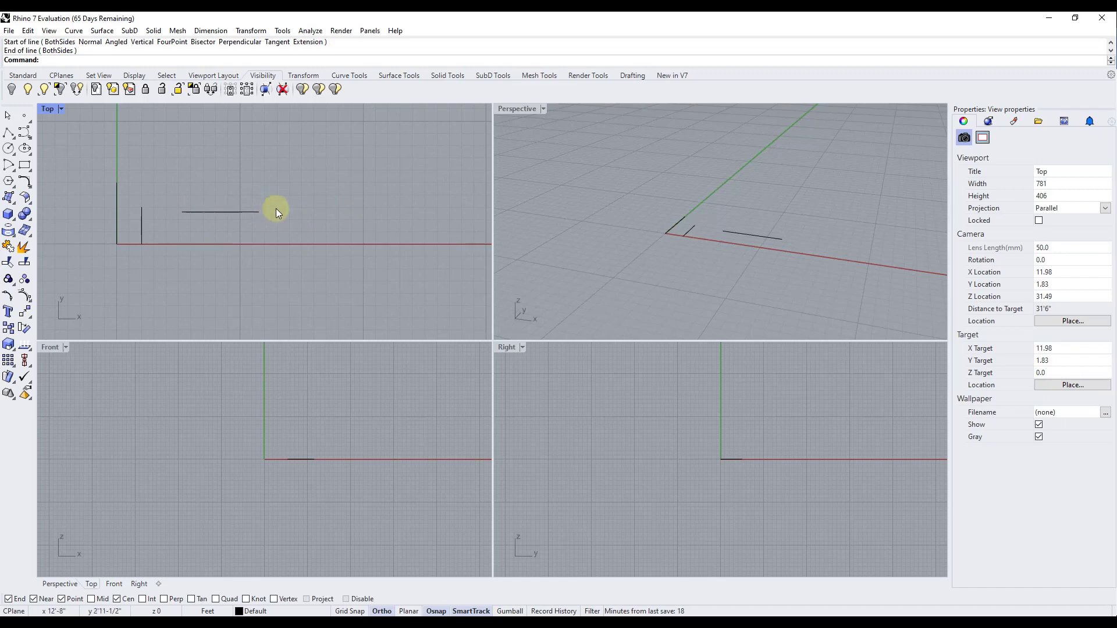
{"action": "right_click", "coordinate": [382, 612]}
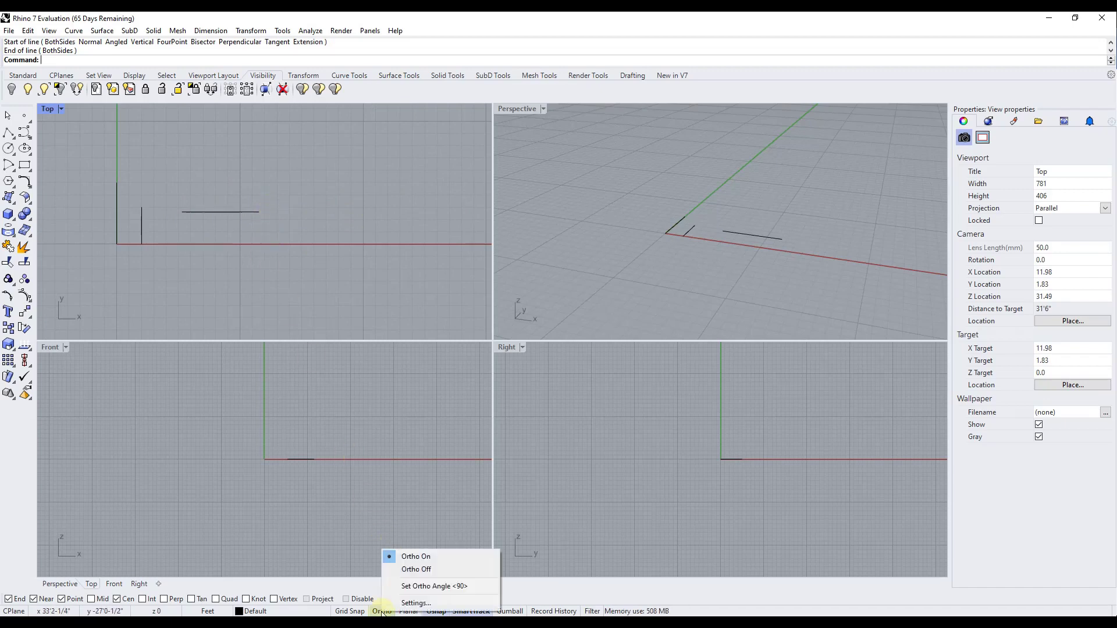
{"action": "left_click", "coordinate": [408, 586]}
{"action": "type", "text": "45"}
{"action": "key", "text": "Return"}
Set the Ortho angle to 35 degrees
{"action": "right_click", "coordinate": [381, 611]}
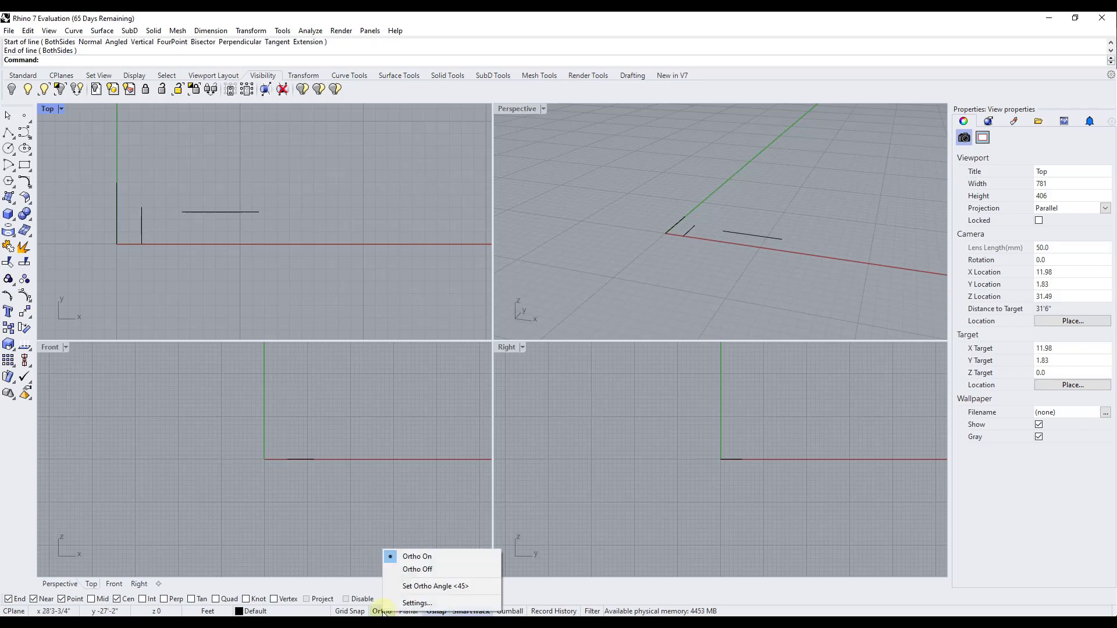
{"action": "left_click", "coordinate": [433, 587]}
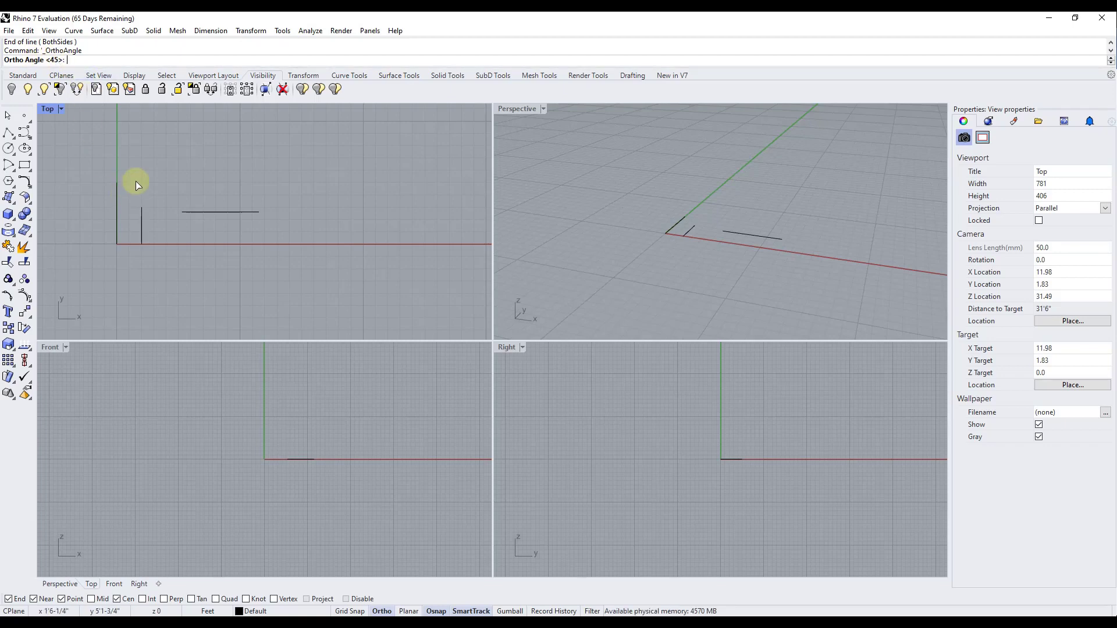
{"action": "type", "text": "35"}
{"action": "key", "text": "Return"}
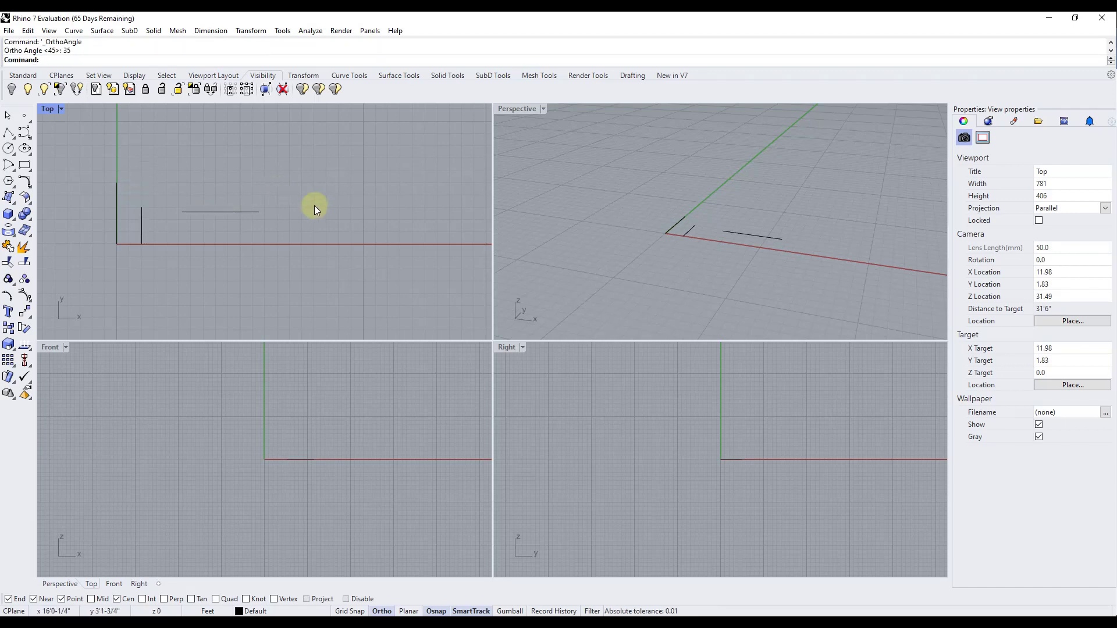
{"action": "type", "text": "Line"}
{"action": "key", "text": "Return"}
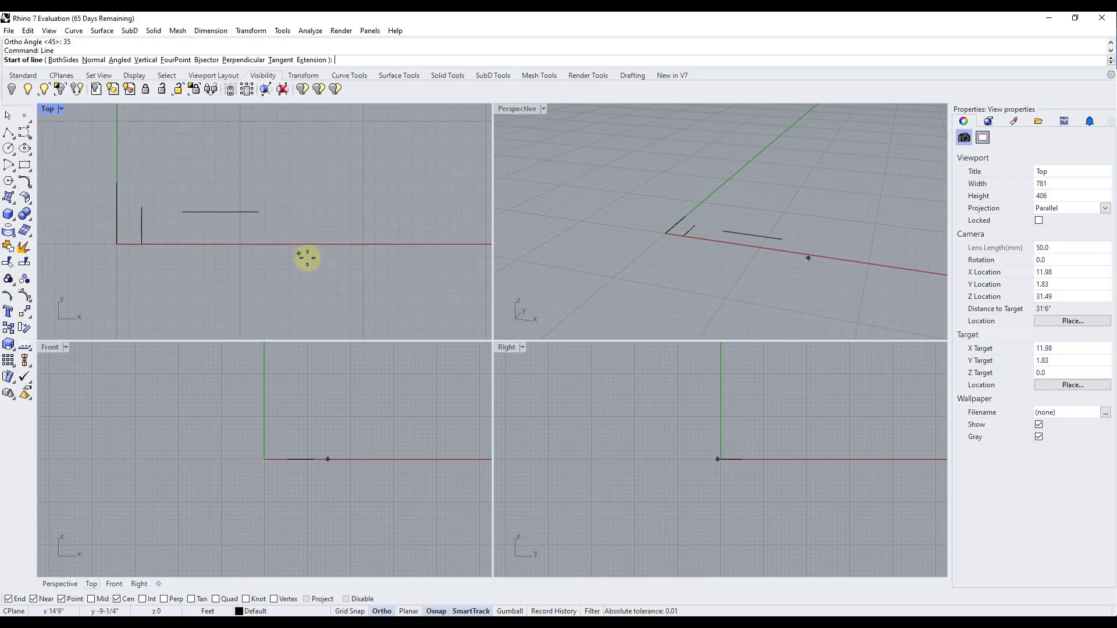
{"action": "left_click", "coordinate": [293, 227]}
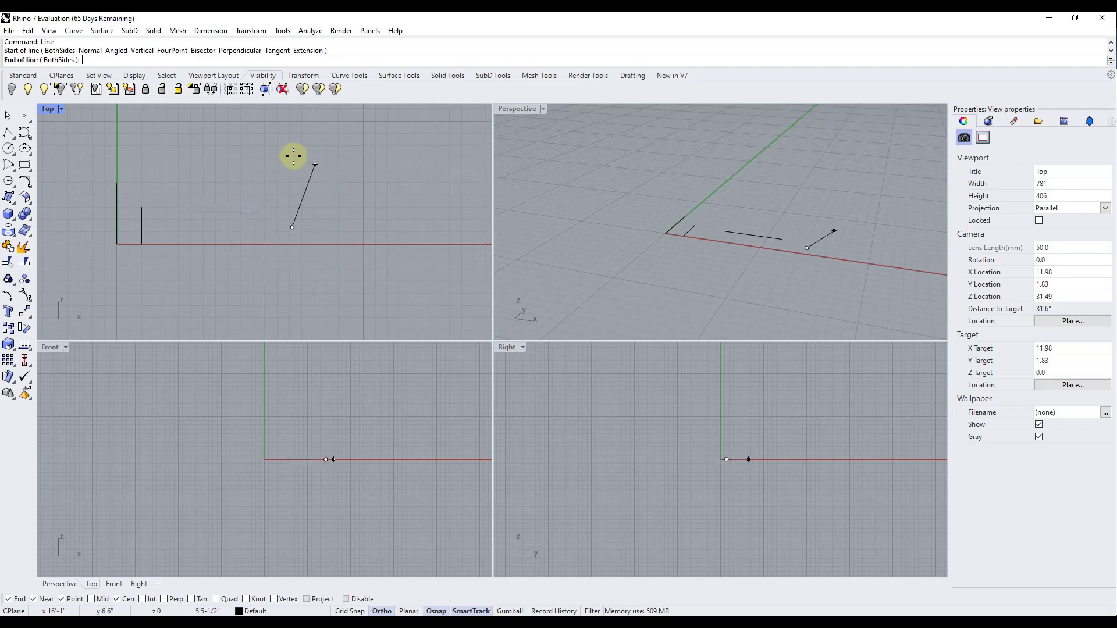
{"action": "key", "text": "Escape"}
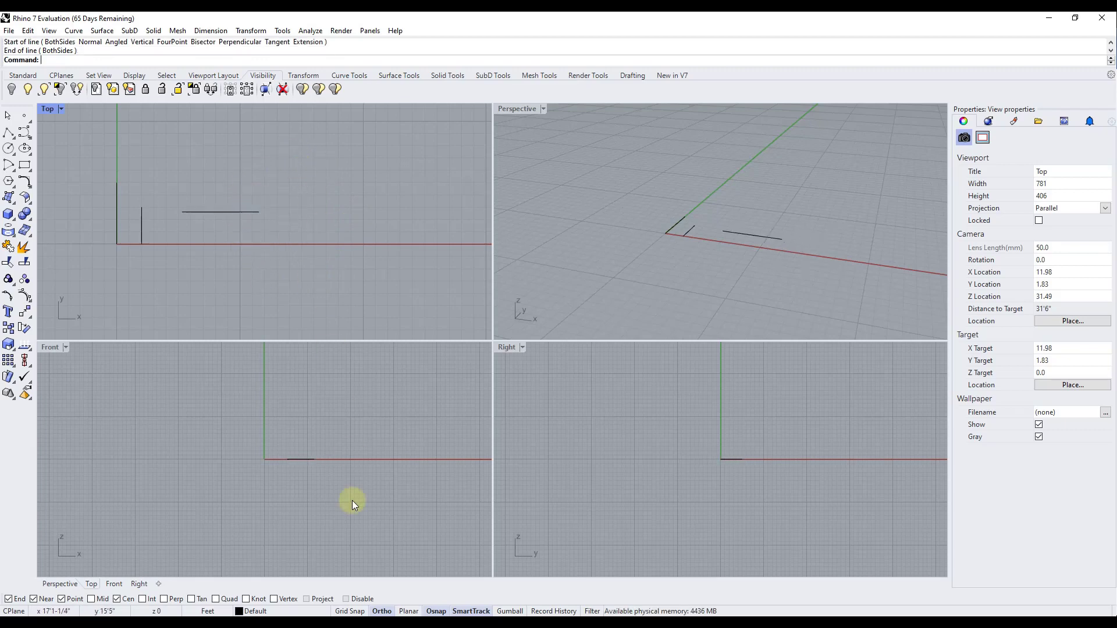
Set the Ortho angle to 90 degrees and draw a vertical line across the x-axis in the Top viewport
{"action": "right_click", "coordinate": [382, 611]}
{"action": "left_click", "coordinate": [456, 584]}
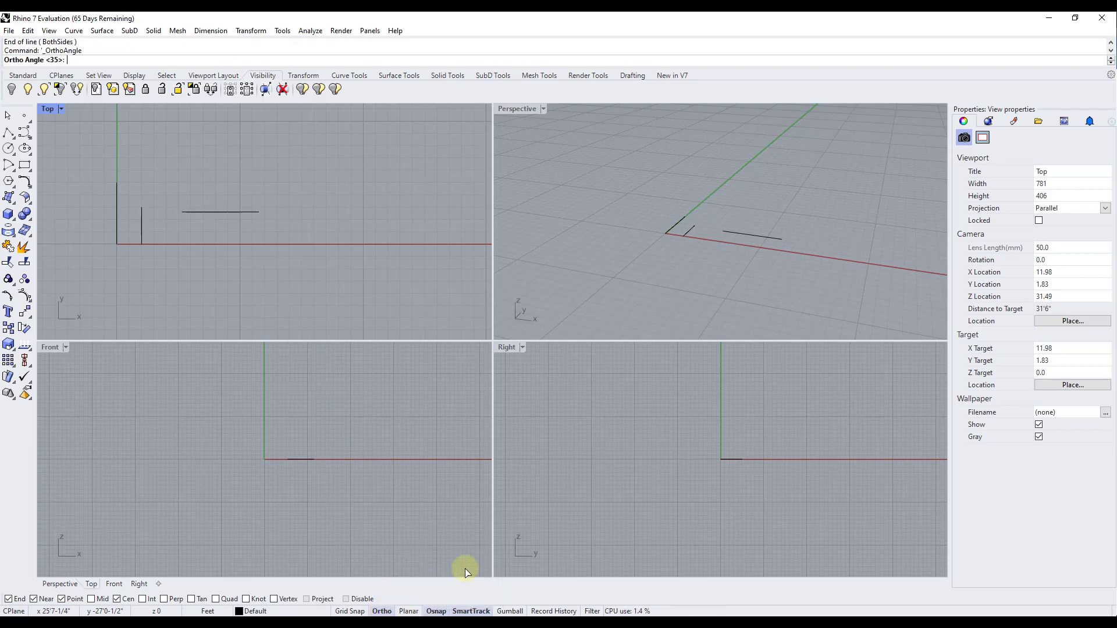
{"action": "type", "text": "90"}
{"action": "key", "text": "Return"}
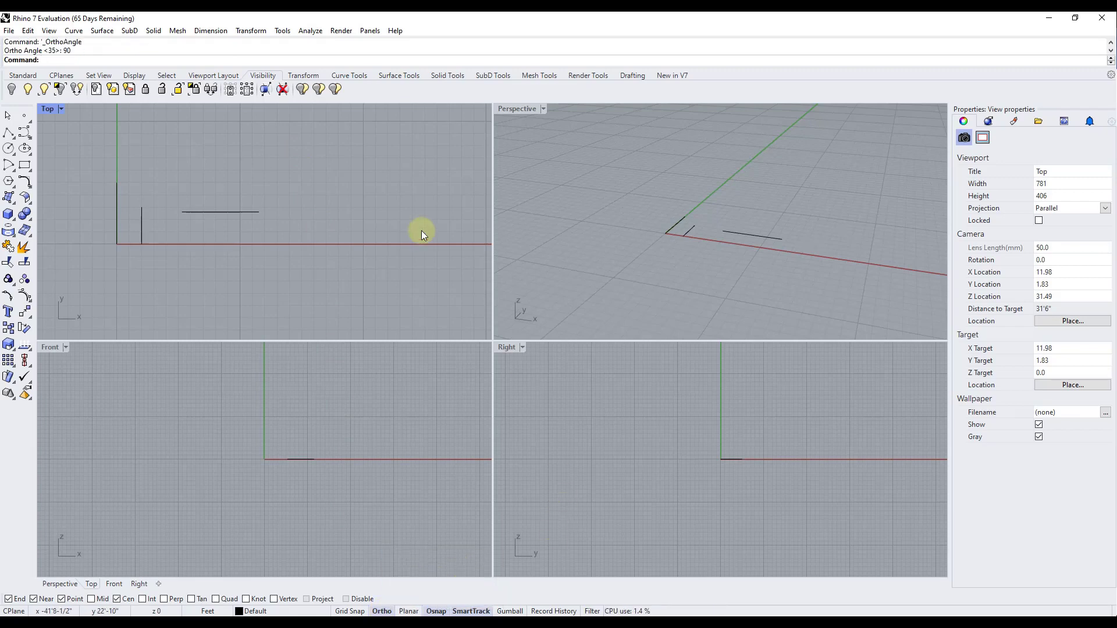
{"action": "key", "text": "Return"}
{"action": "left_click", "coordinate": [291, 217]}
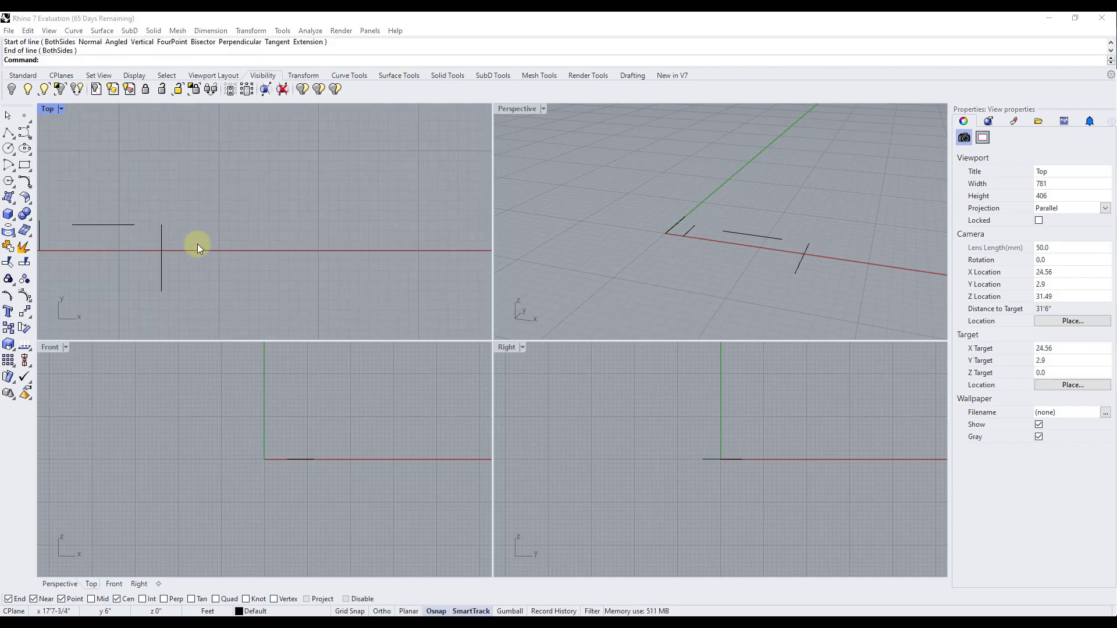
Draw a short horizontal line in the Top viewport from about x 21', y 2'-11-1/2", toggling Ortho on while drawing
{"action": "left_click", "coordinate": [197, 243]}
{"action": "scroll", "coordinate": [224, 227], "scroll_direction": "up", "scroll_amount": 2}
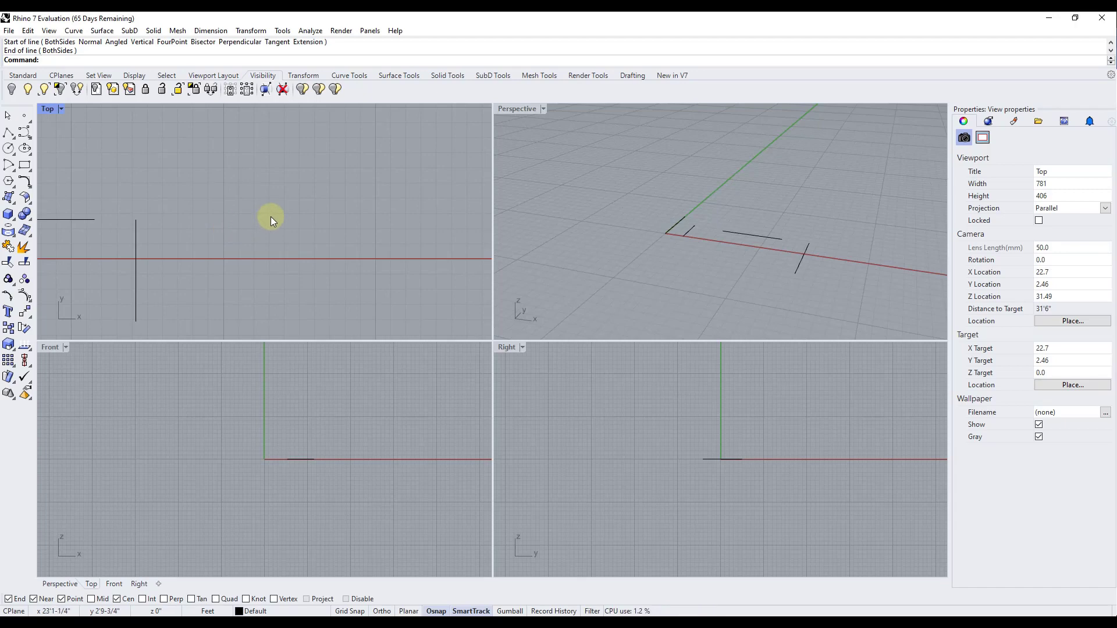
{"action": "key", "text": "Return"}
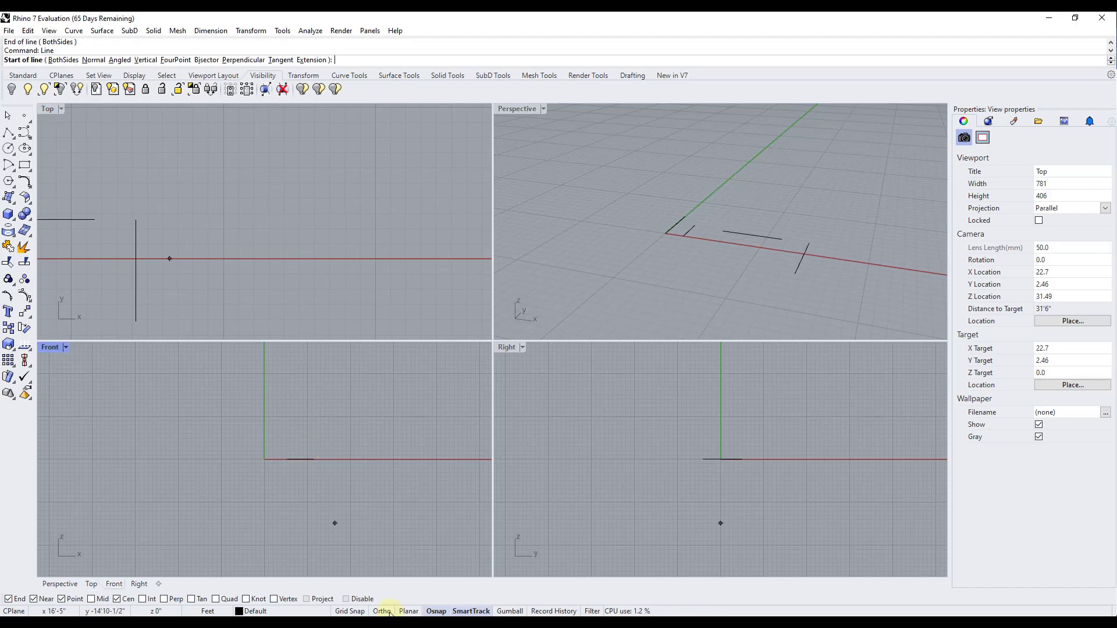
{"action": "left_click", "coordinate": [239, 214]}
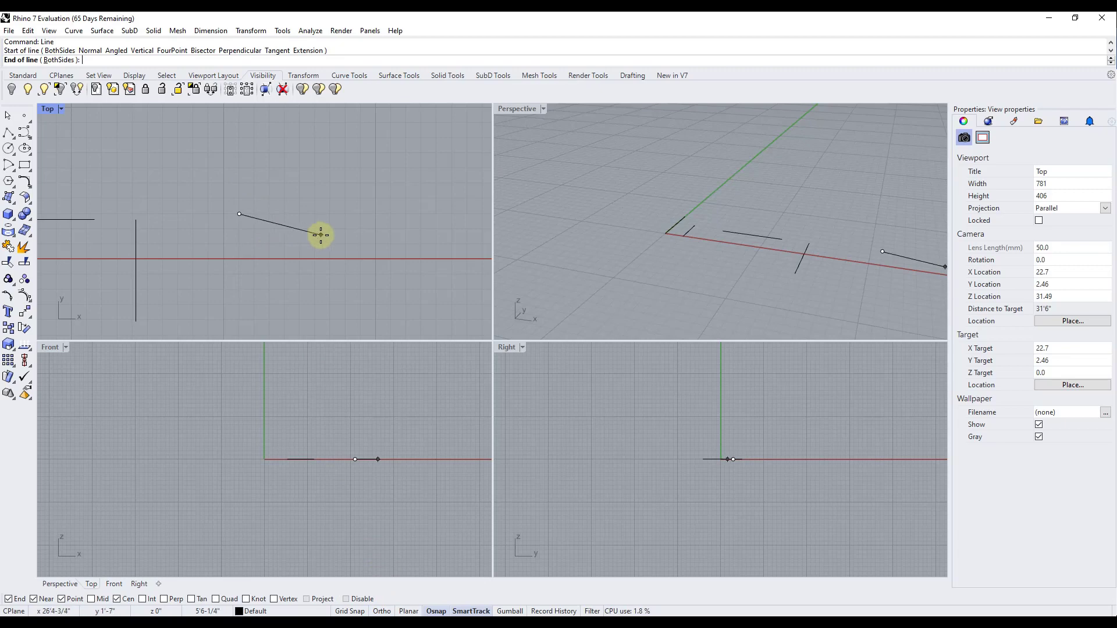
{"action": "key", "text": "F8"}
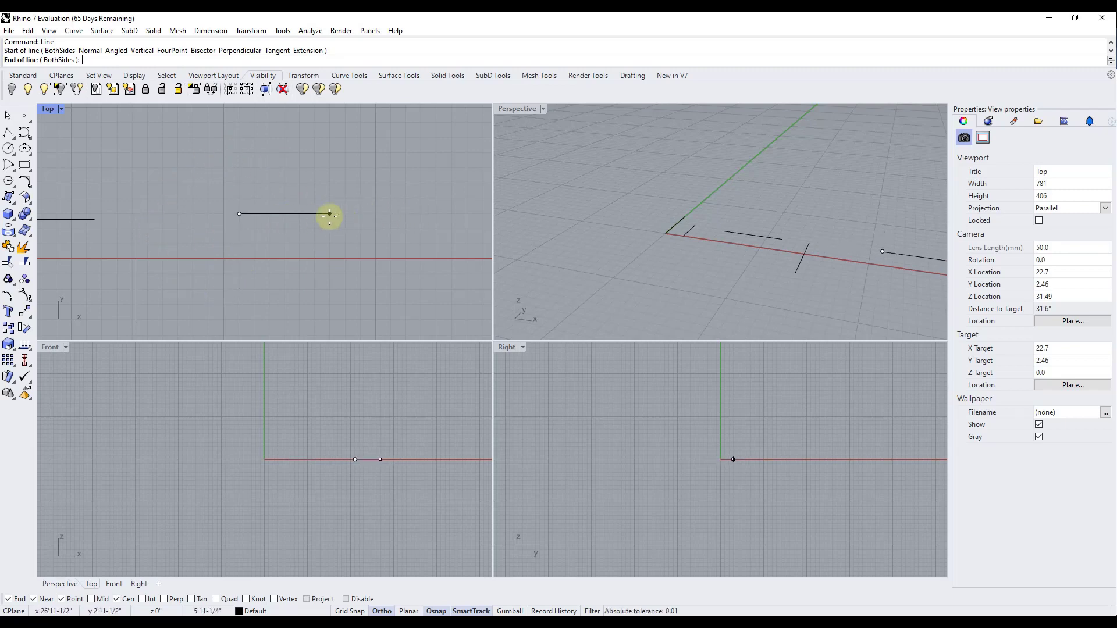
{"action": "key", "text": "F8"}
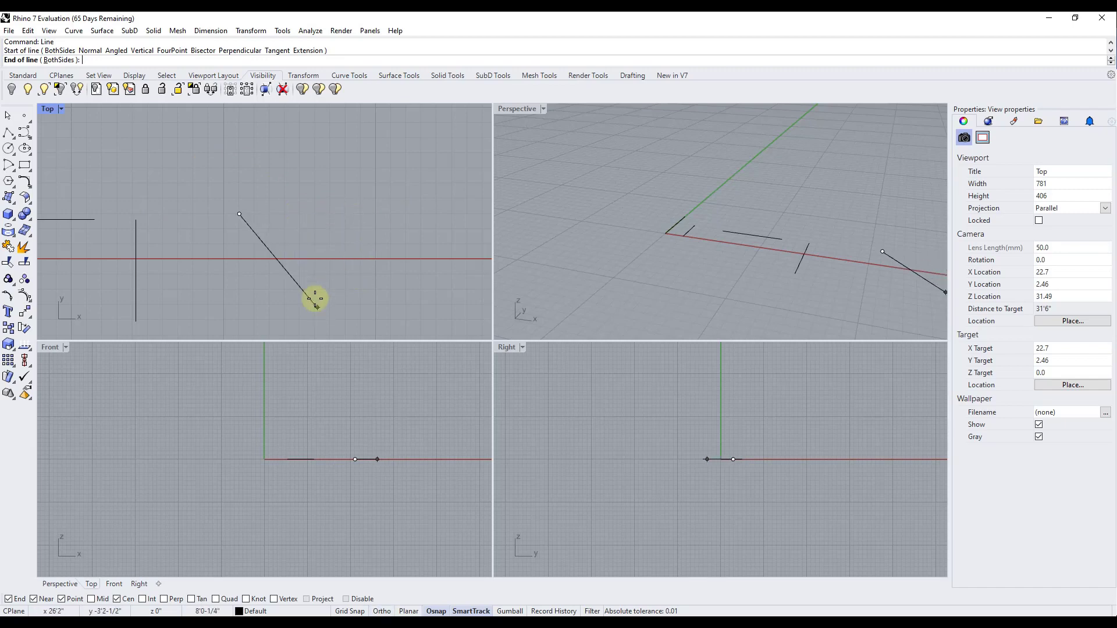
{"action": "key", "text": "F8"}
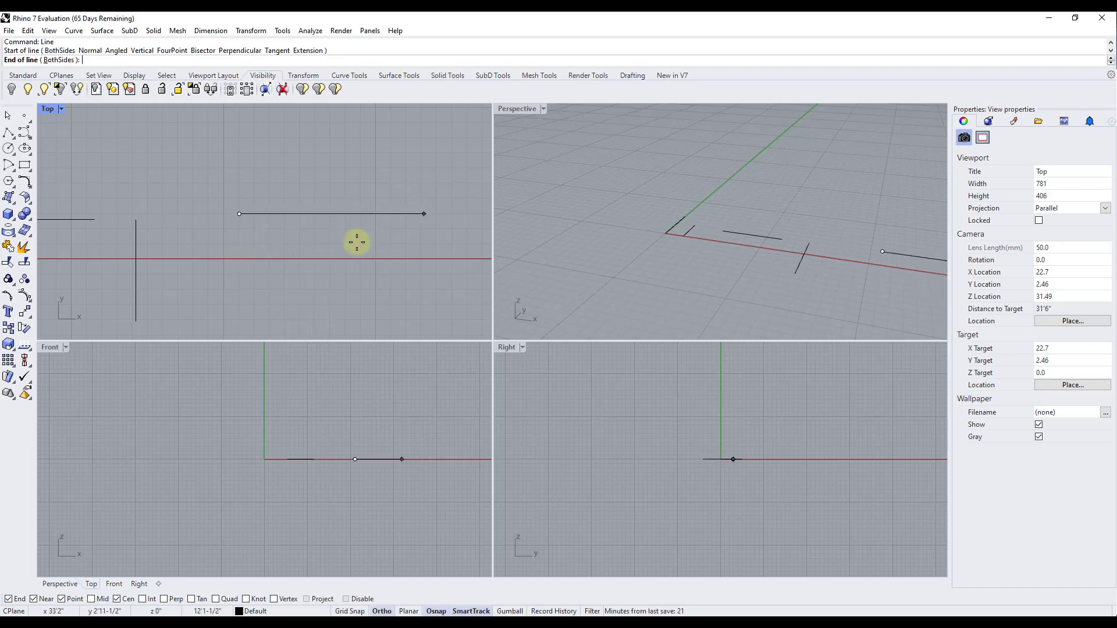
{"action": "left_click", "coordinate": [289, 231]}
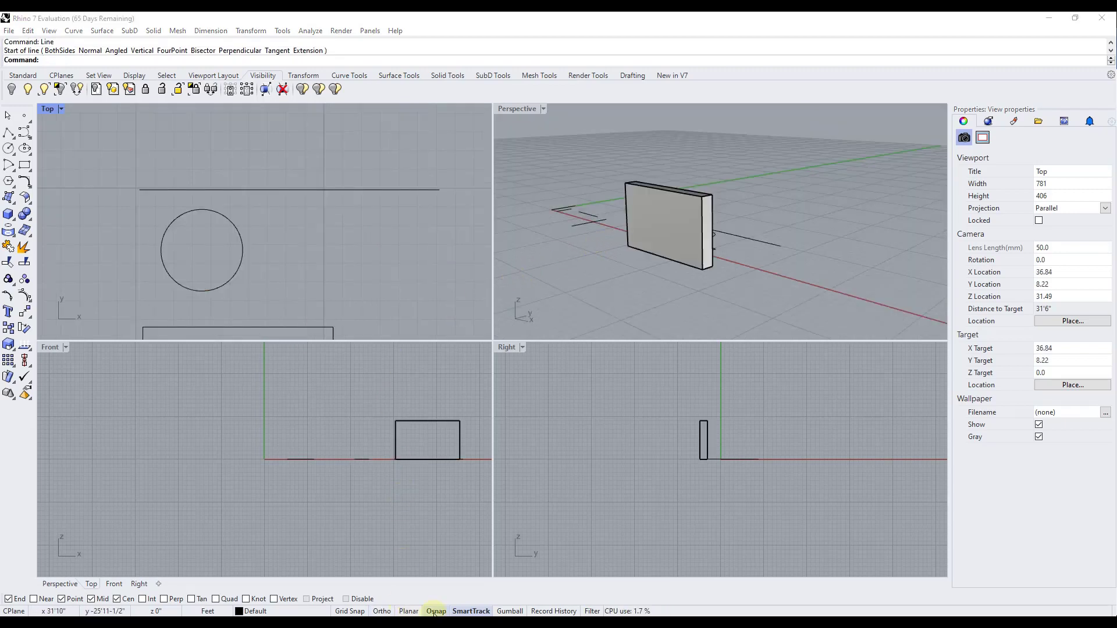
Turn the Osnap control on
{"action": "right_click", "coordinate": [434, 613]}
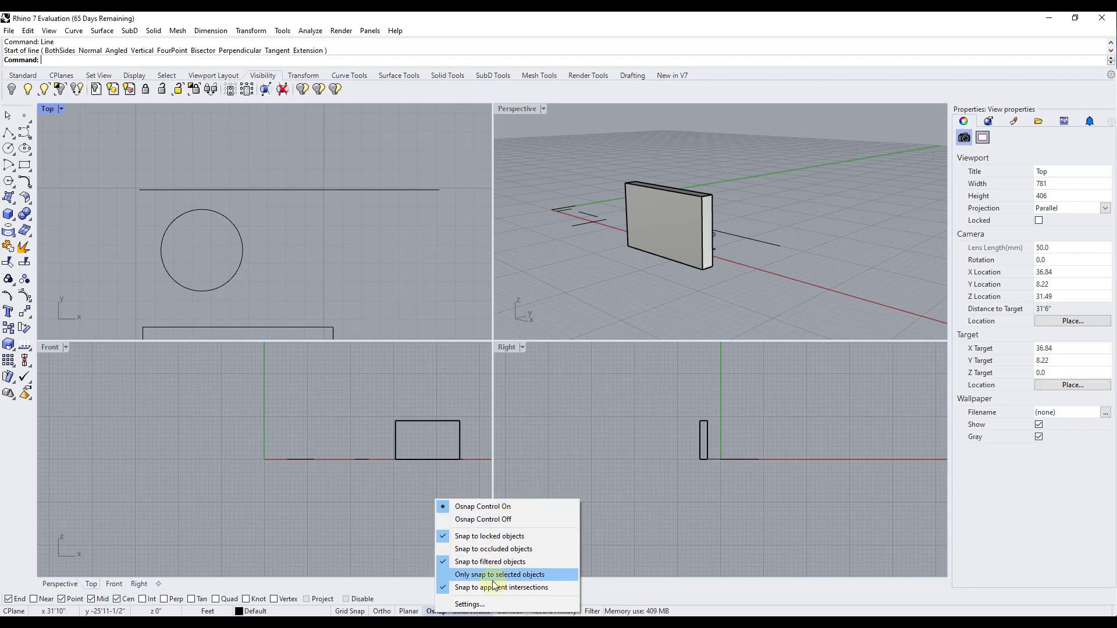
{"action": "left_click", "coordinate": [475, 512]}
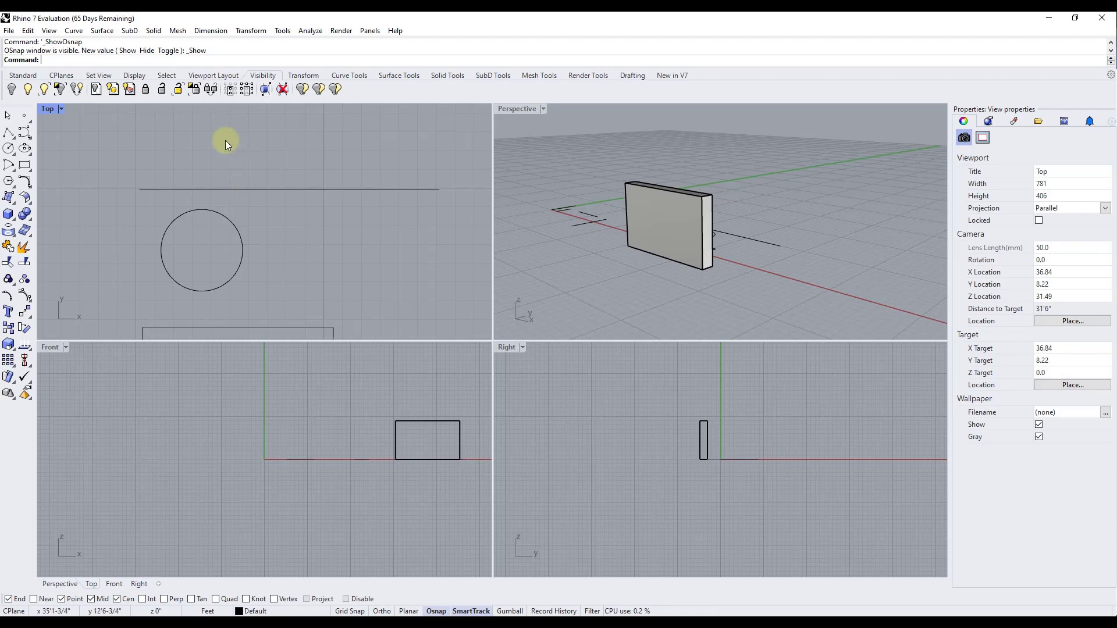
{"action": "left_click", "coordinate": [14, 138]}
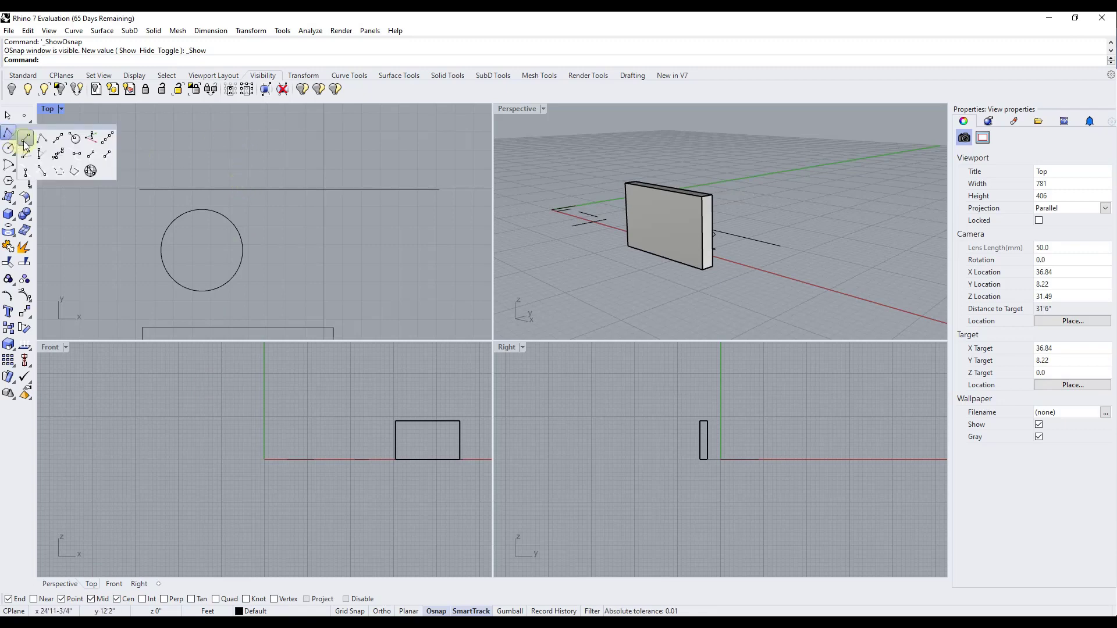
{"action": "left_click", "coordinate": [27, 139]}
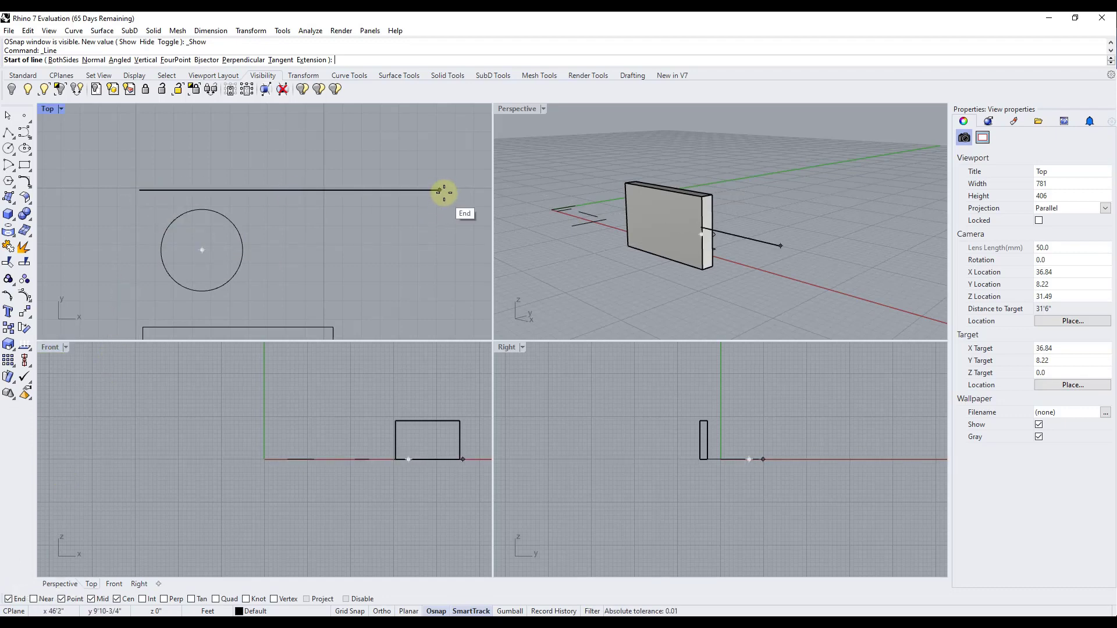
{"action": "mouse_move", "coordinate": [440, 190]}
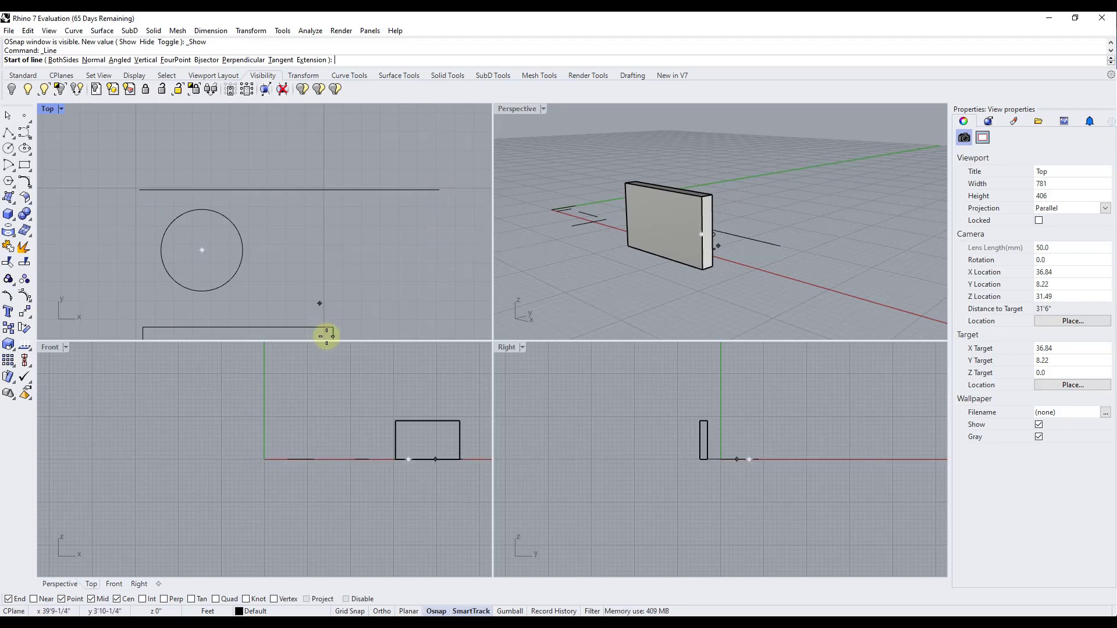
{"action": "left_click", "coordinate": [61, 599]}
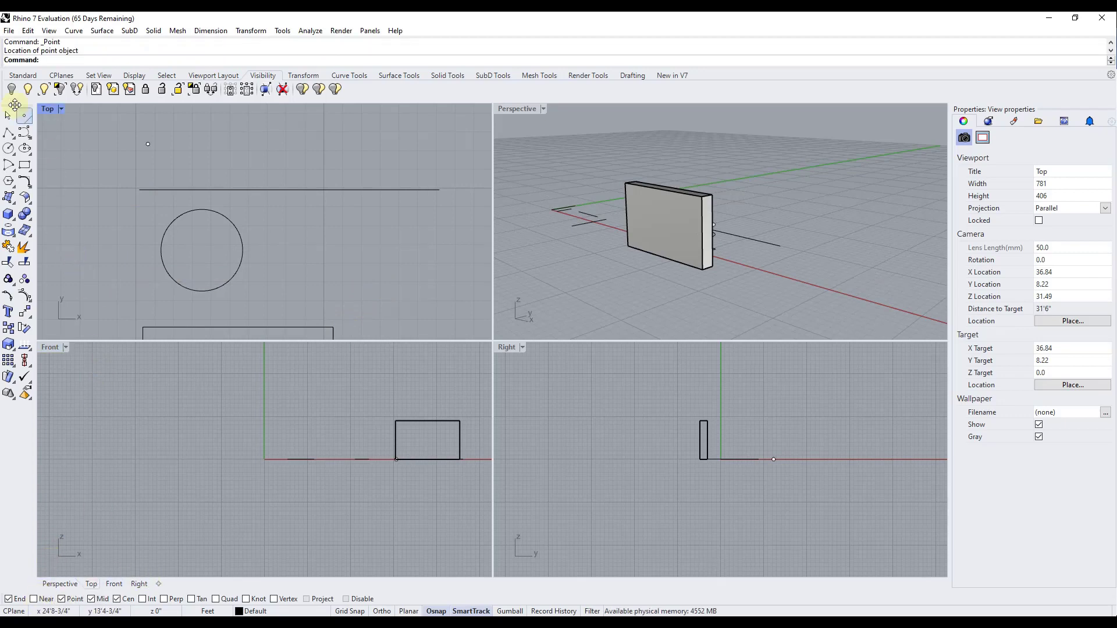
Select the point object, start a new line, and turn off the Point object snap and SmartTrack
{"action": "left_click", "coordinate": [149, 142]}
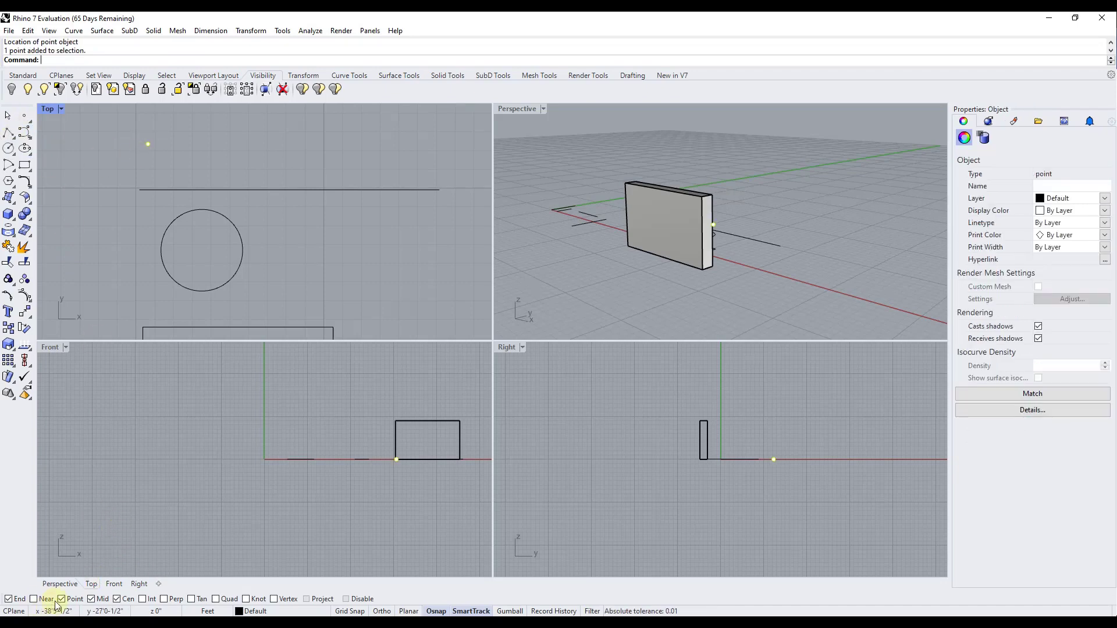
{"action": "left_click", "coordinate": [8, 132]}
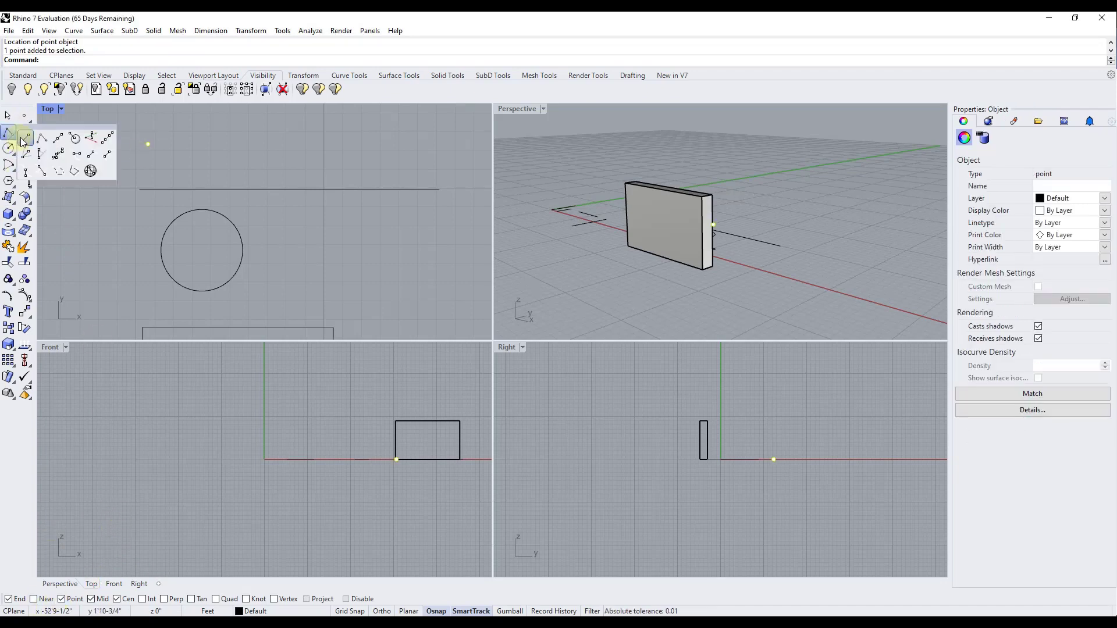
{"action": "left_click", "coordinate": [25, 132]}
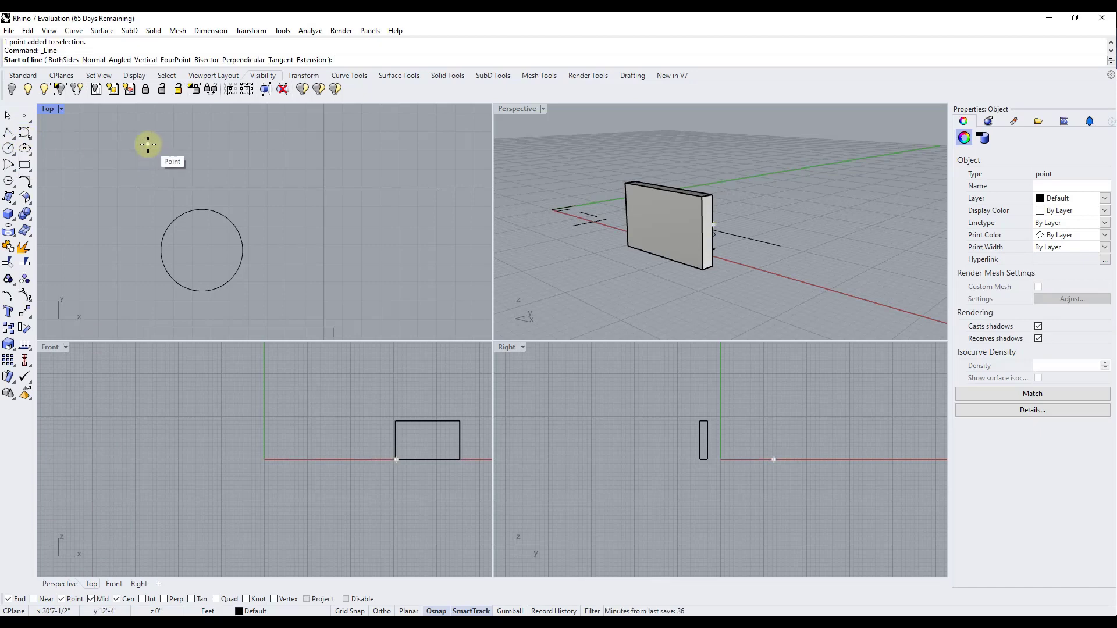
{"action": "left_click", "coordinate": [61, 599]}
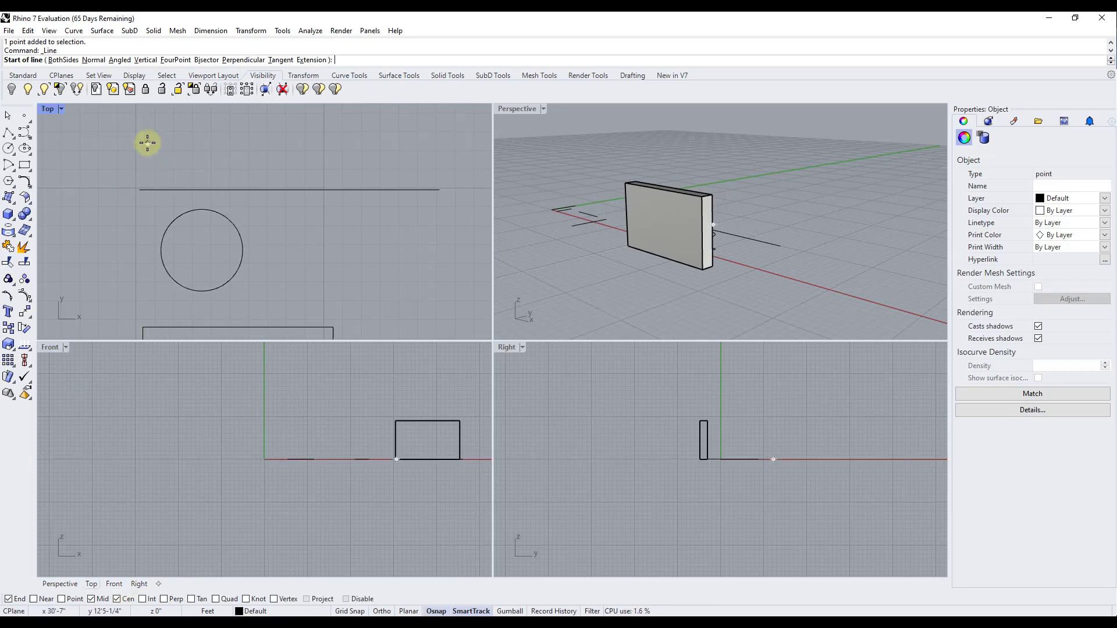
{"action": "left_click", "coordinate": [482, 611]}
{"action": "left_click", "coordinate": [140, 190]}
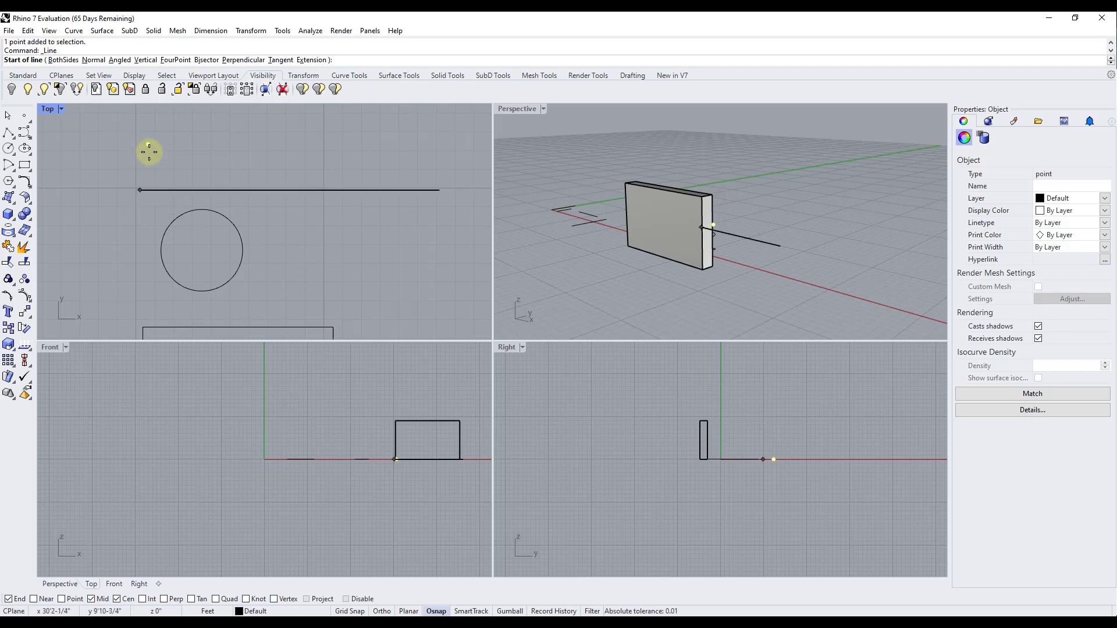
Enable the Point object snap and draw a vertical line from the long horizontal line's midpoint up to about y 13'-5-1/2"
{"action": "left_click", "coordinate": [61, 599]}
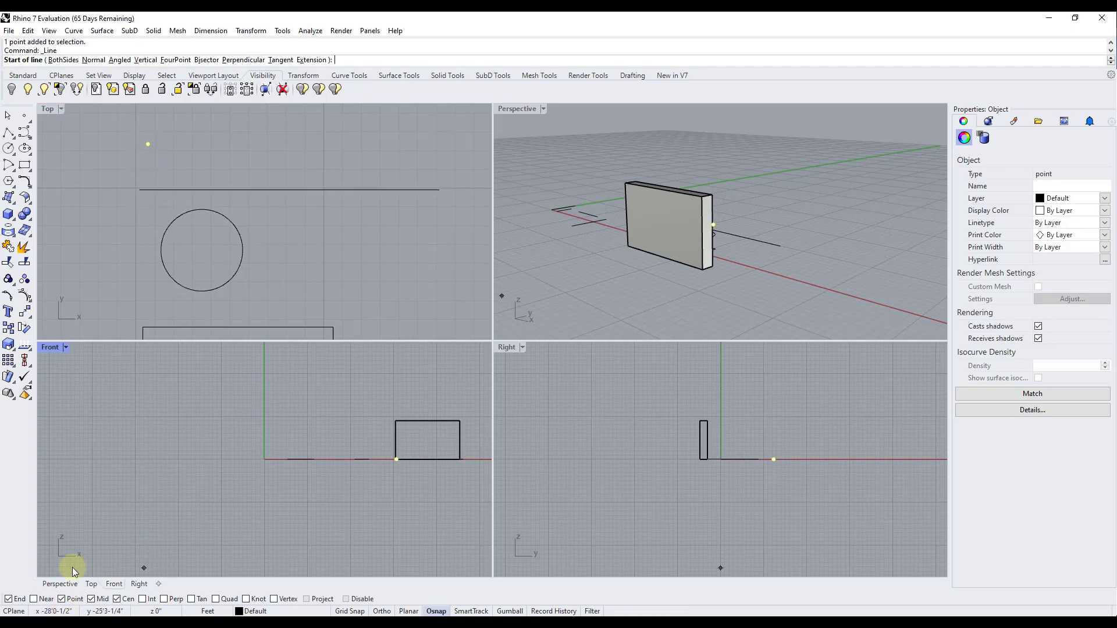
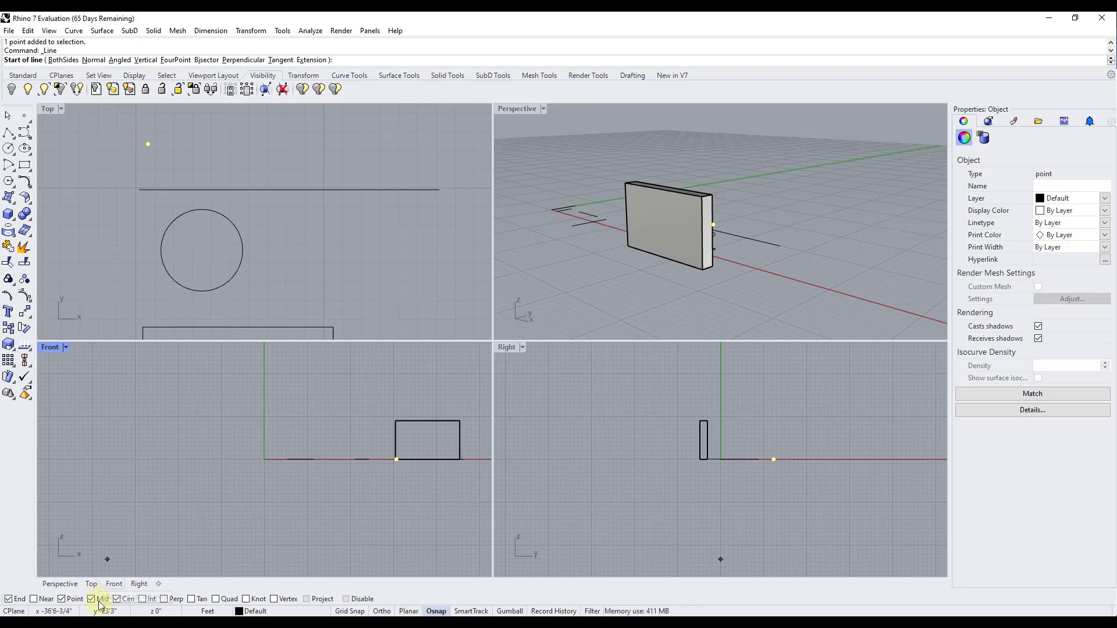
{"action": "left_click", "coordinate": [290, 189]}
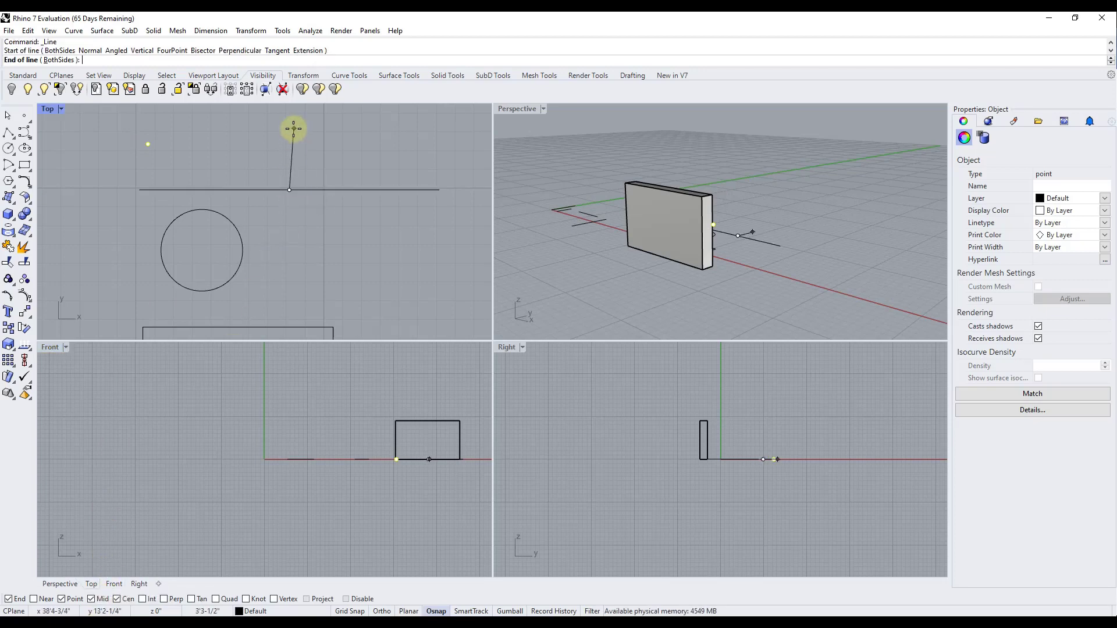
{"action": "left_click", "coordinate": [289, 125], "text": "shift"}
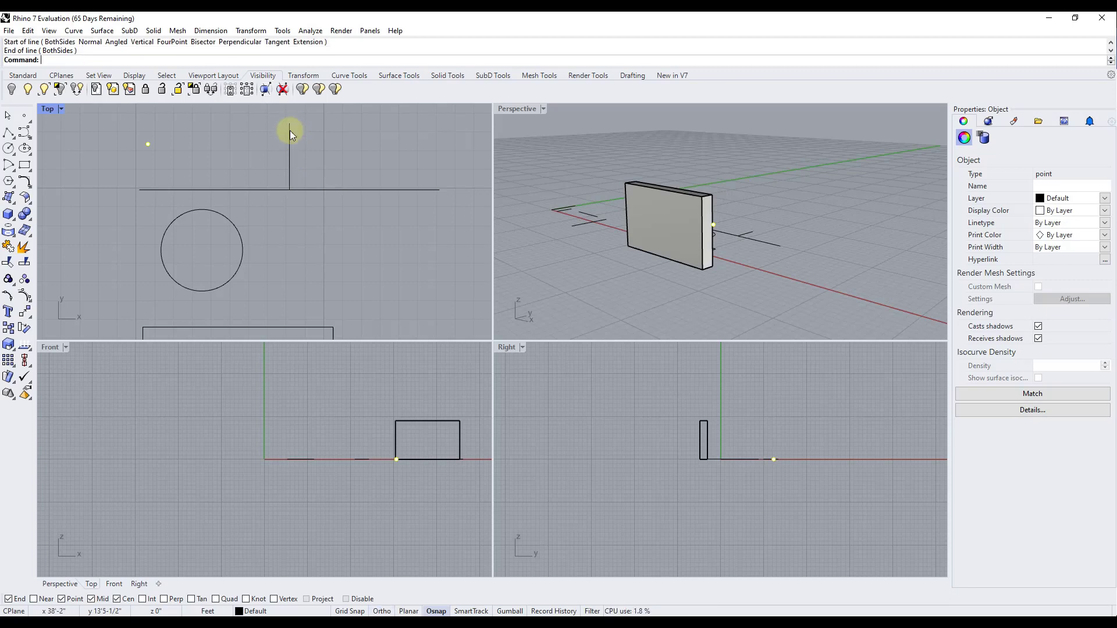
Draw a horizontal line in the Top viewport starting at the midpoint of the new vertical line, extending in the positive x direction
{"action": "key", "text": "Return"}
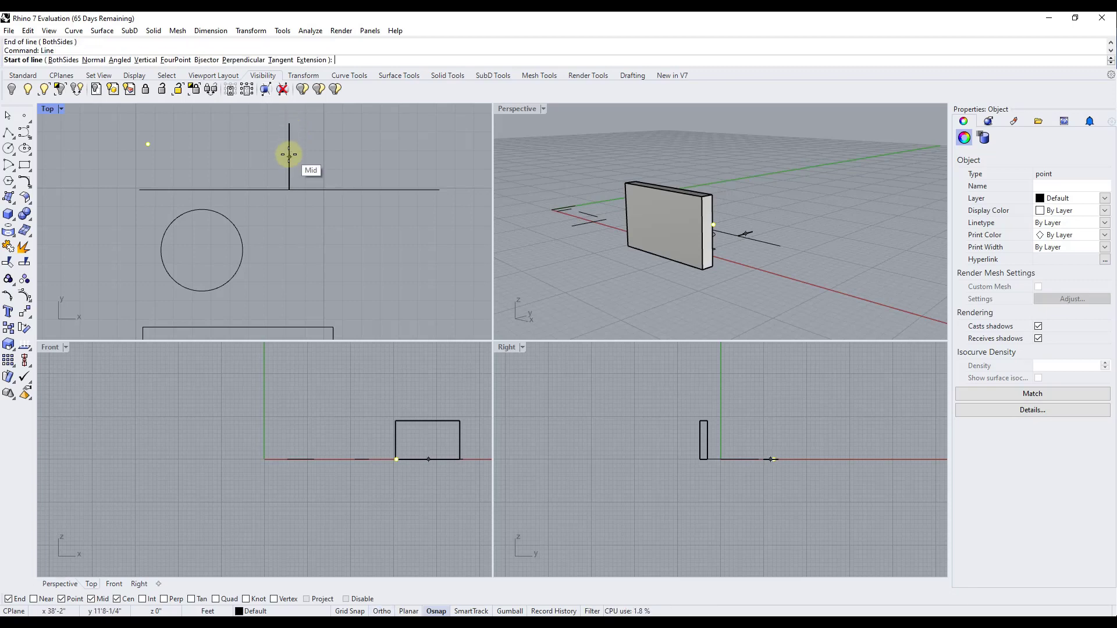
{"action": "left_click", "coordinate": [289, 156]}
{"action": "left_click", "coordinate": [372, 156]}
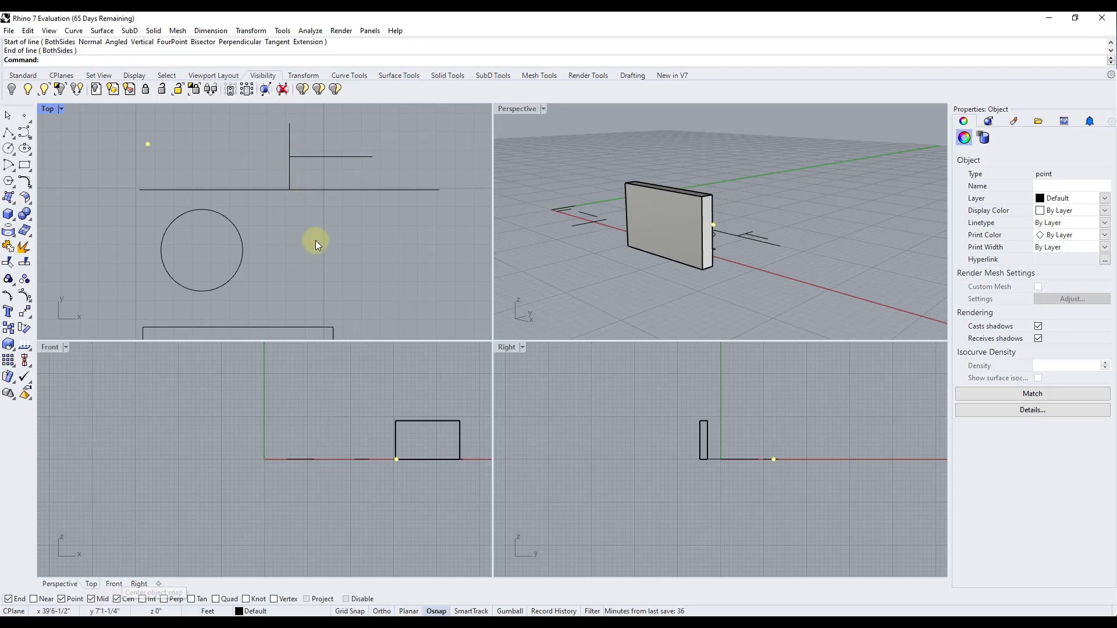
{"action": "scroll", "coordinate": [322, 216], "scroll_direction": "down", "scroll_amount": 2}
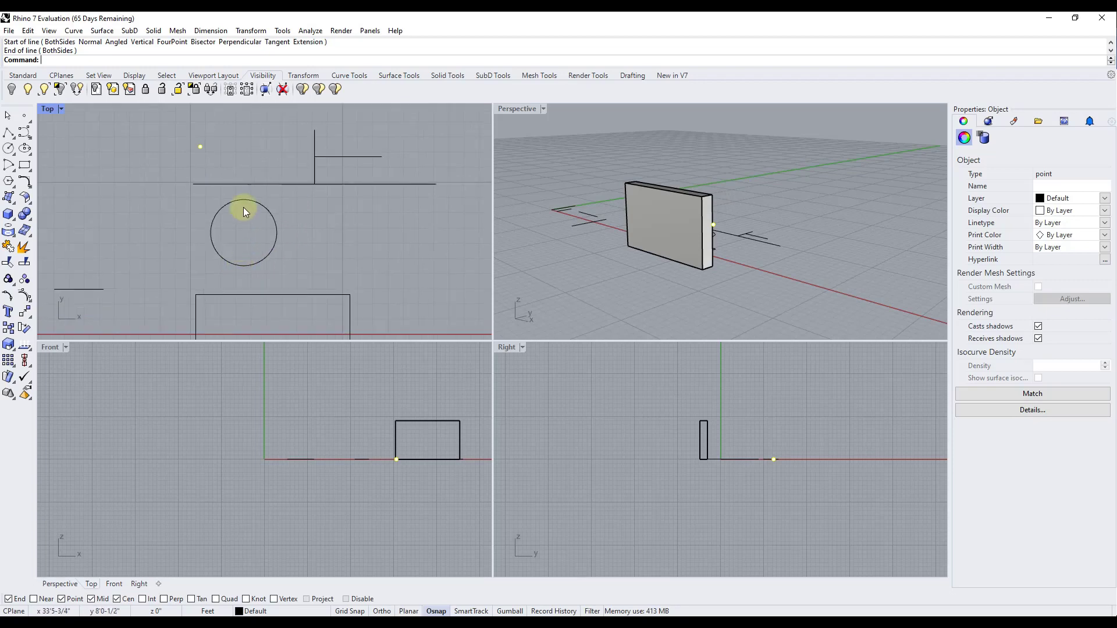
{"action": "scroll", "coordinate": [262, 276], "scroll_direction": "down", "scroll_amount": 1}
{"action": "scroll", "coordinate": [294, 293], "scroll_direction": "up", "scroll_amount": 2}
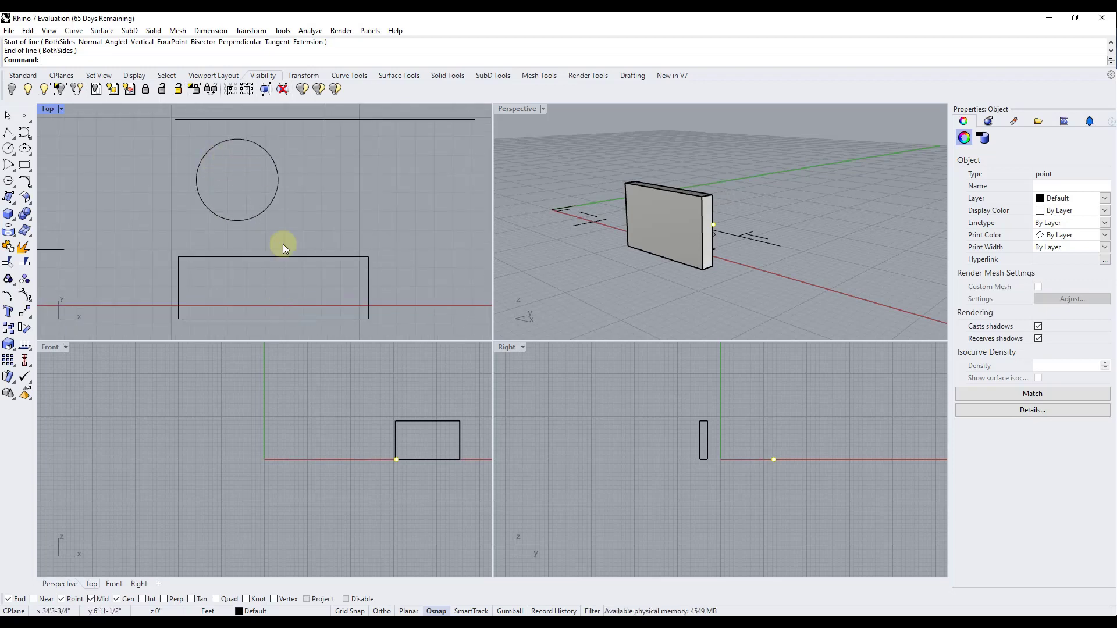
{"action": "type", "text": "line"}
{"action": "key", "text": "Return"}
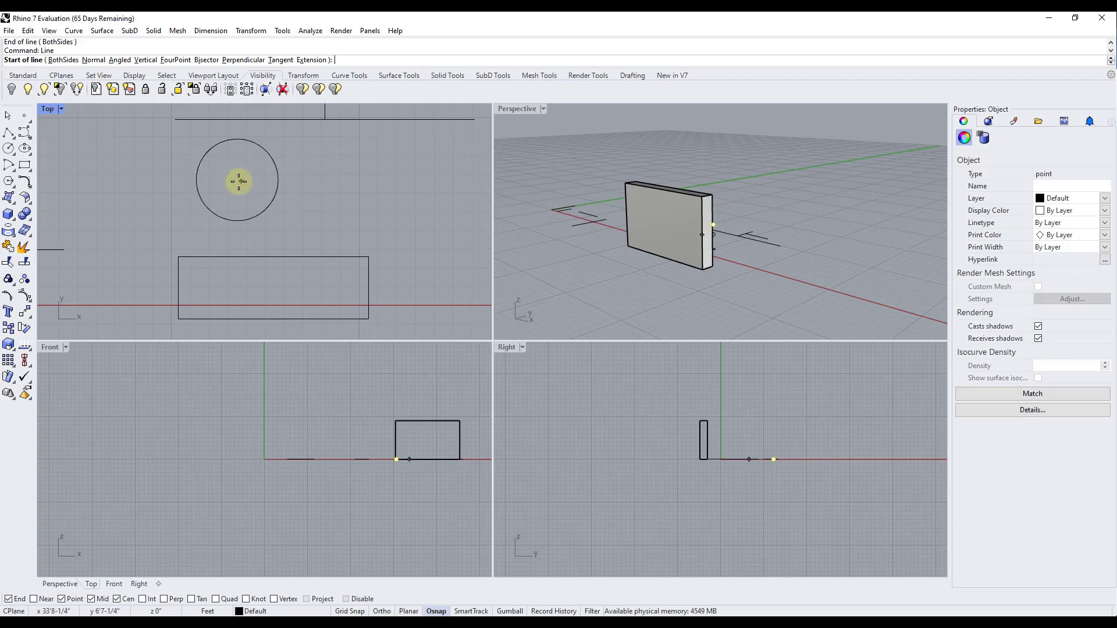
{"action": "left_click", "coordinate": [274, 163]}
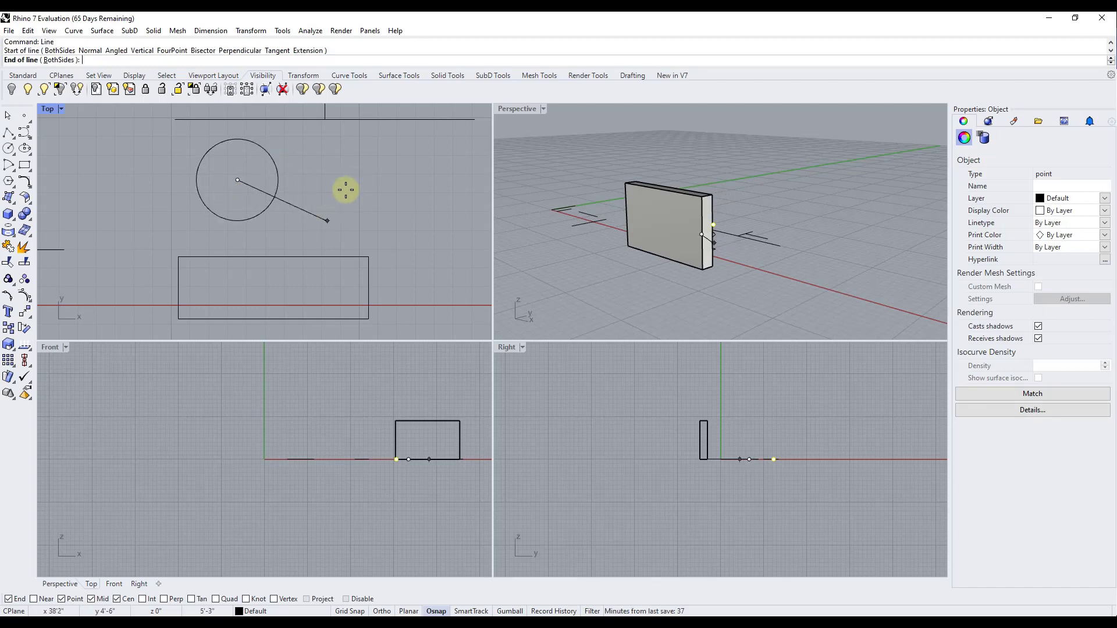
{"action": "key", "text": "Escape"}
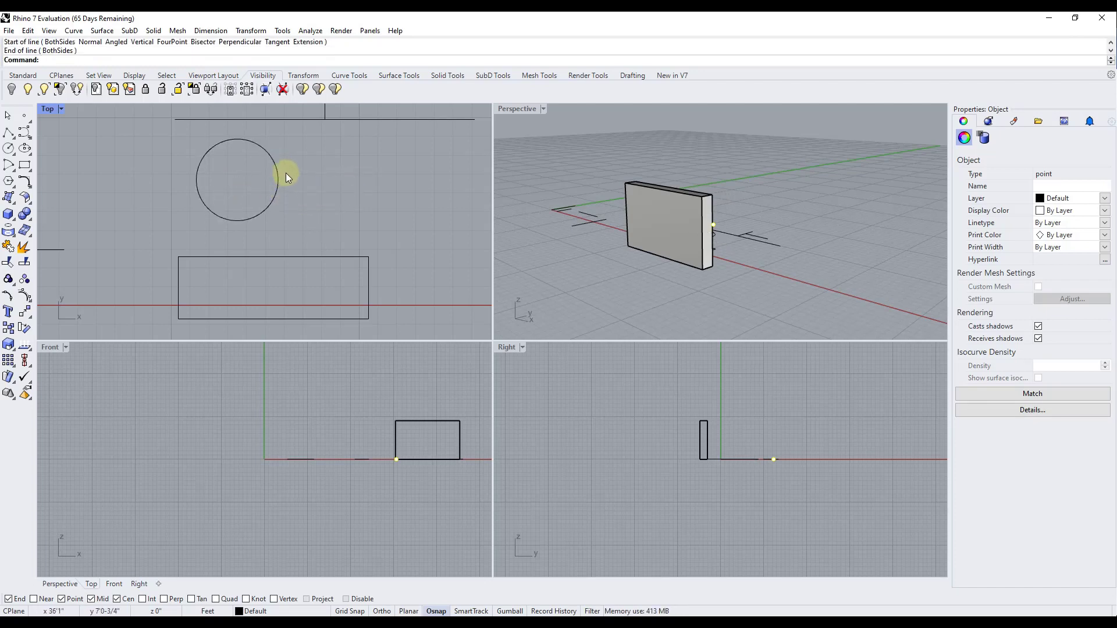
Try starting a line from the circle's center and from the rectangle's center using the Center object snap, cancelling each
{"action": "key", "text": "Return"}
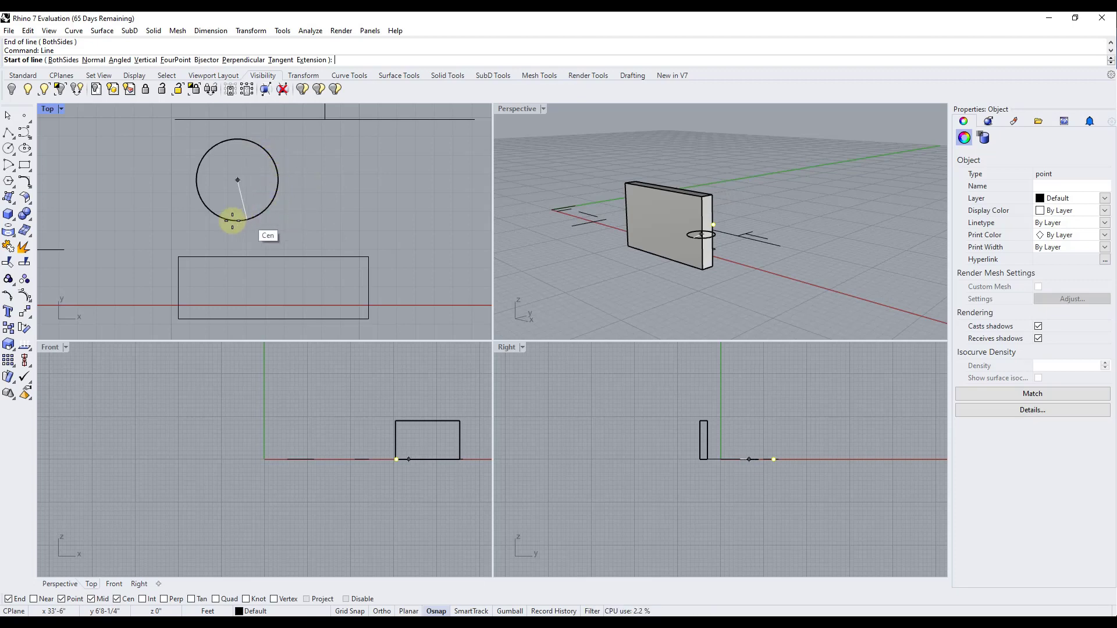
{"action": "left_click", "coordinate": [278, 166]}
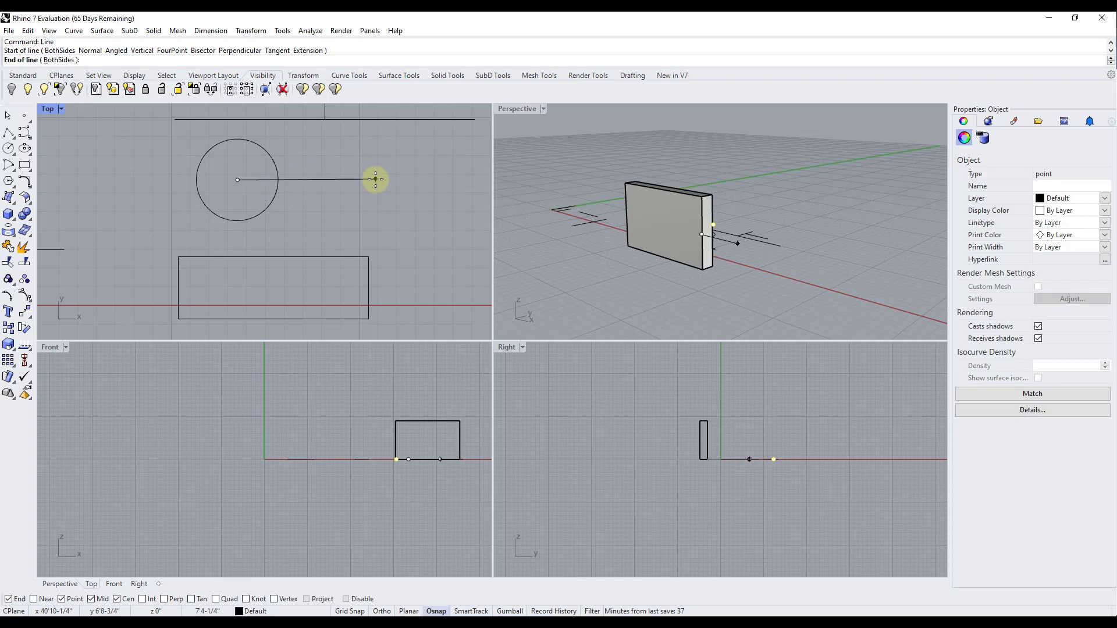
{"action": "key", "text": "Escape"}
{"action": "key", "text": "Return"}
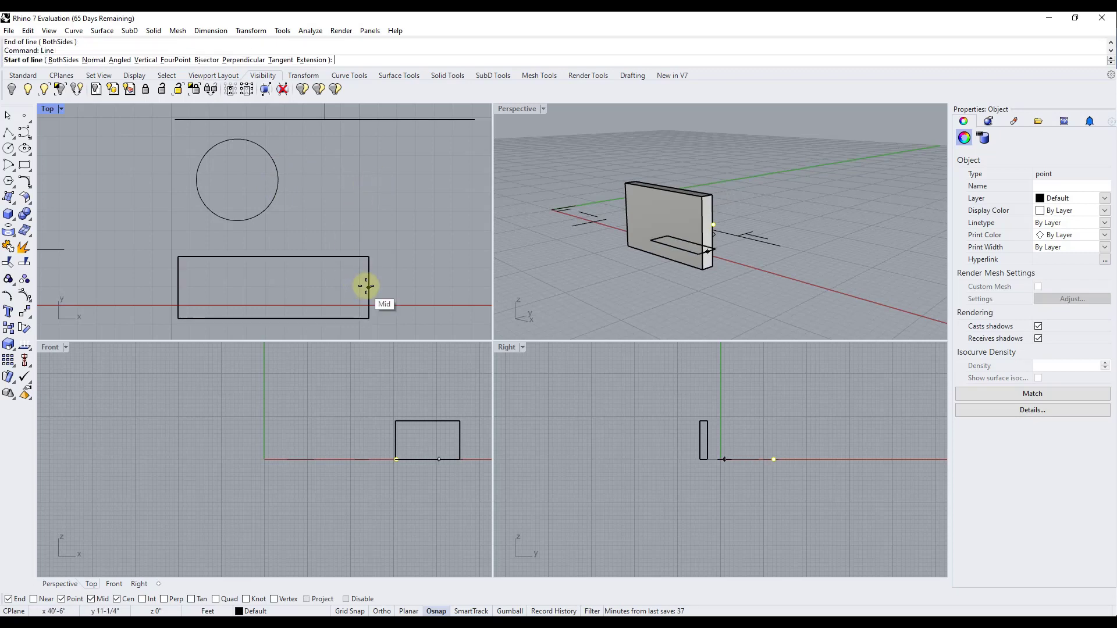
{"action": "left_click", "coordinate": [286, 257]}
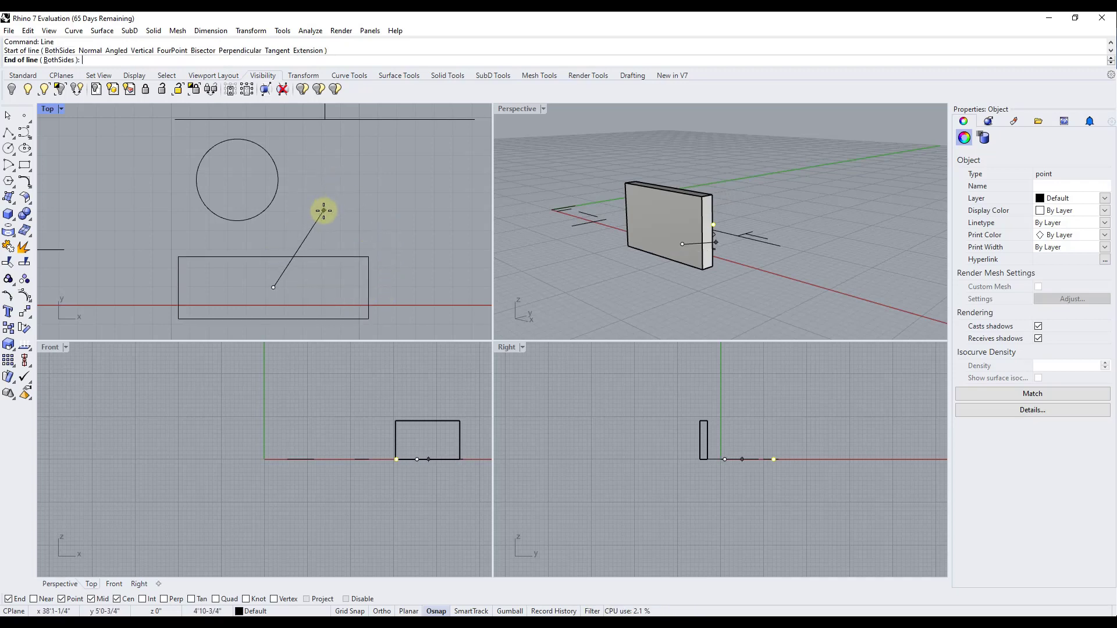
{"action": "key", "text": "Escape"}
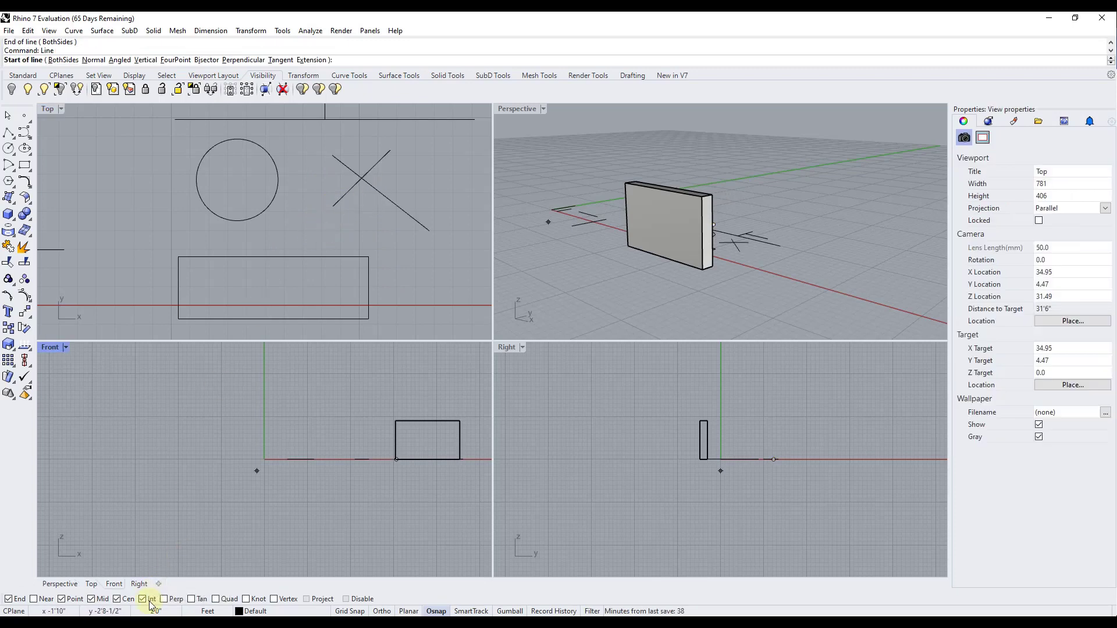
Enable the Int object snap and draw a line from the intersection of the two crossing lines down into the rectangle
{"action": "left_click", "coordinate": [143, 598]}
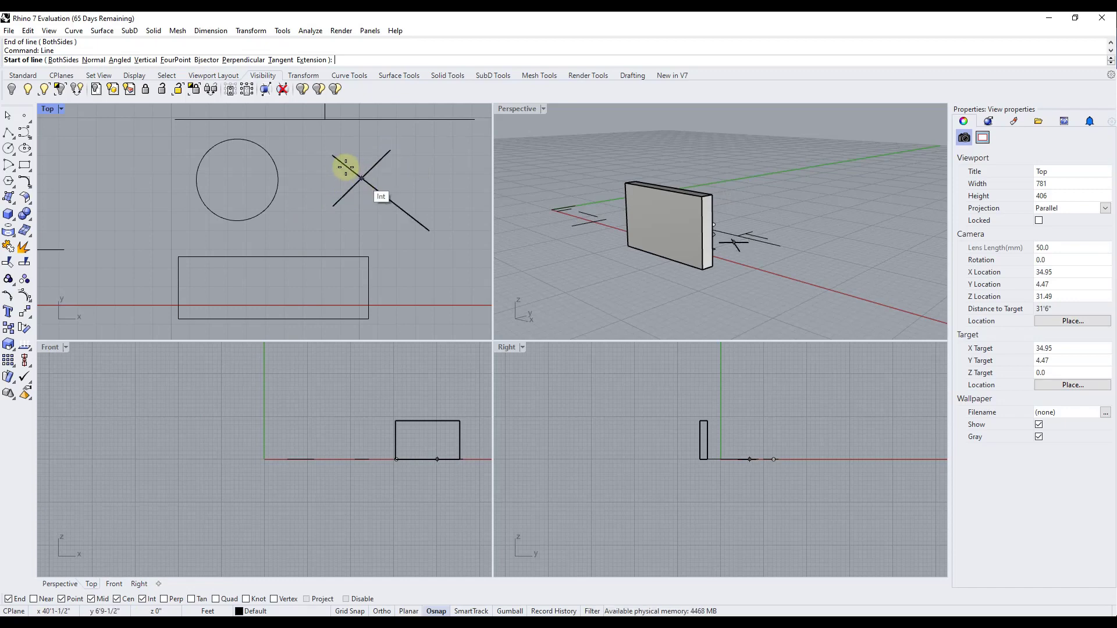
{"action": "scroll", "coordinate": [361, 180], "scroll_direction": "up", "scroll_amount": 6}
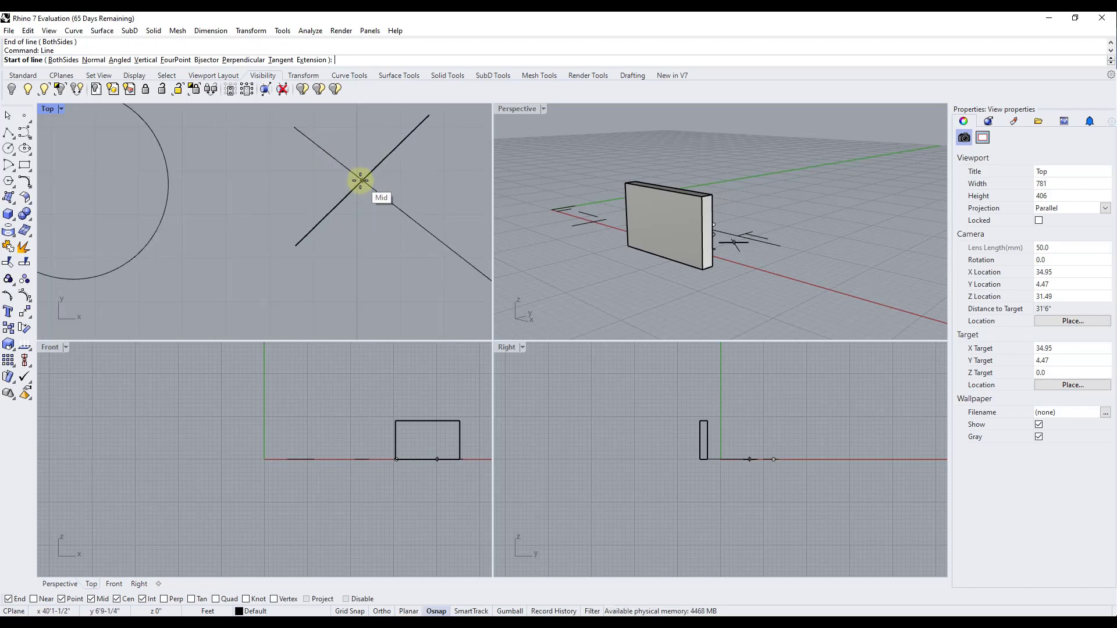
{"action": "scroll", "coordinate": [363, 180], "scroll_direction": "down", "scroll_amount": 8}
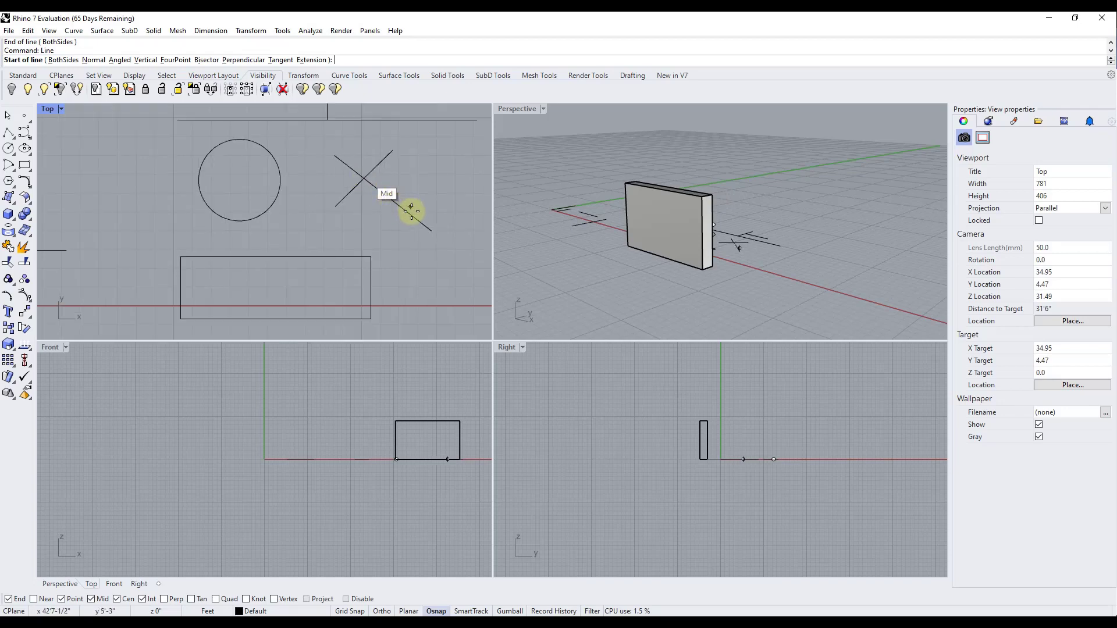
{"action": "left_click", "coordinate": [364, 179]}
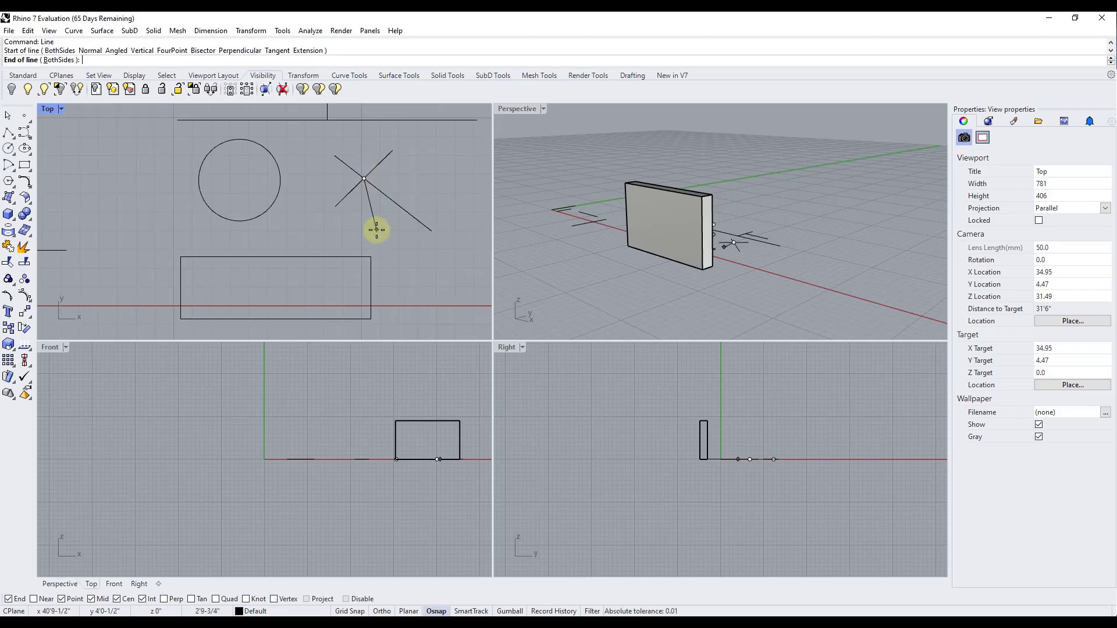
{"action": "left_click", "coordinate": [335, 274]}
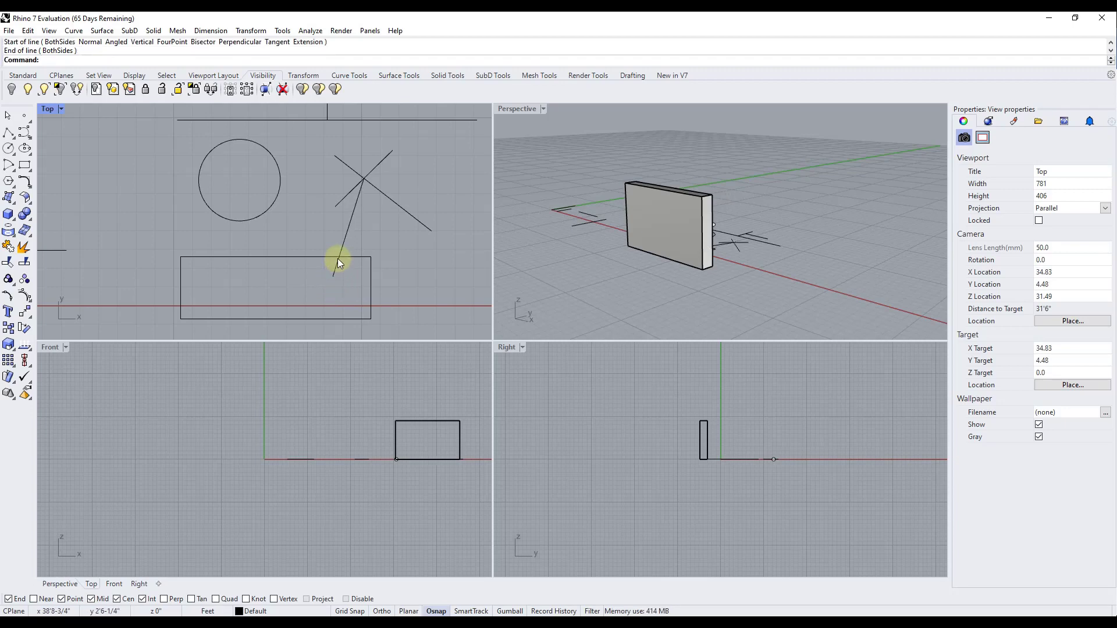
Try the Near object snap with the Line command on the slanted line and the U-shaped curve
{"action": "key", "text": "Return"}
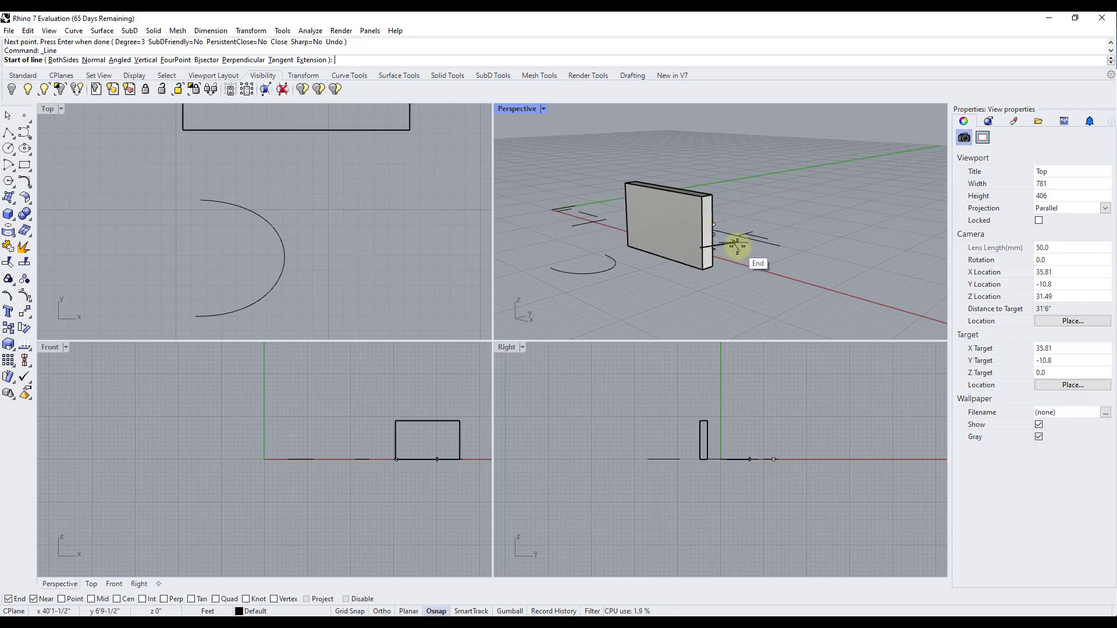
{"action": "scroll", "coordinate": [736, 245], "scroll_direction": "up", "scroll_amount": 6}
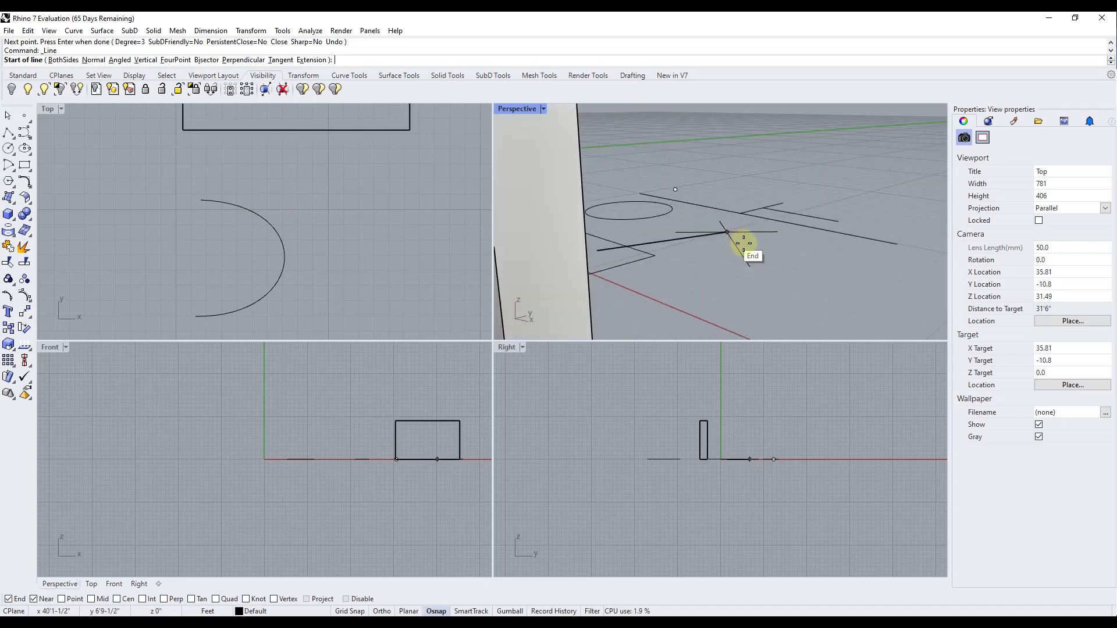
{"action": "scroll", "coordinate": [741, 251], "scroll_direction": "up", "scroll_amount": 4}
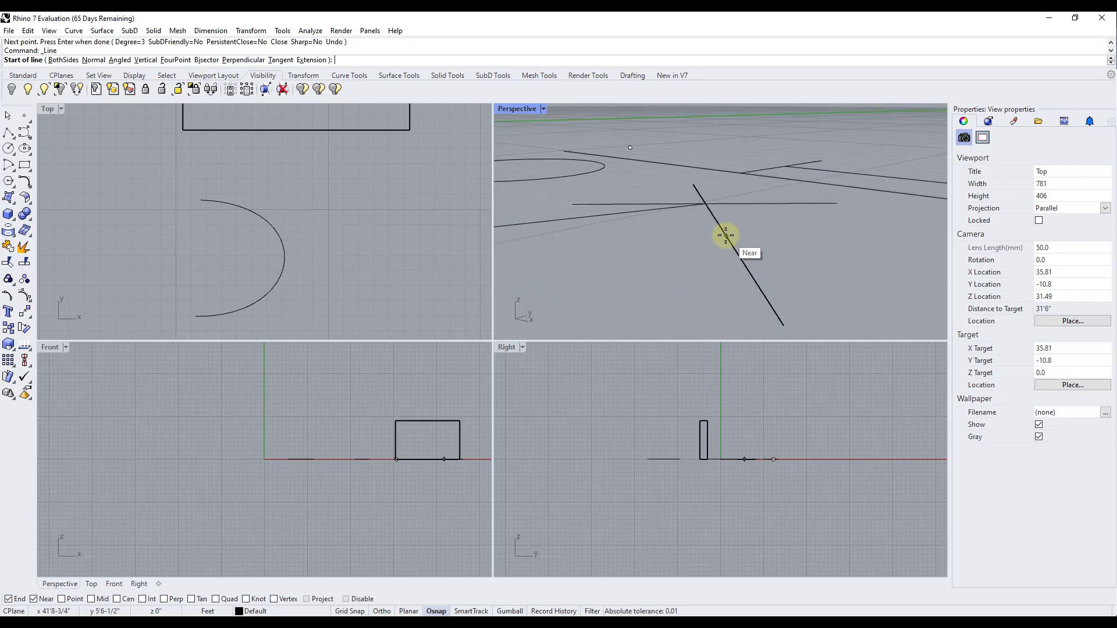
{"action": "scroll", "coordinate": [748, 269], "scroll_direction": "down", "scroll_amount": 5}
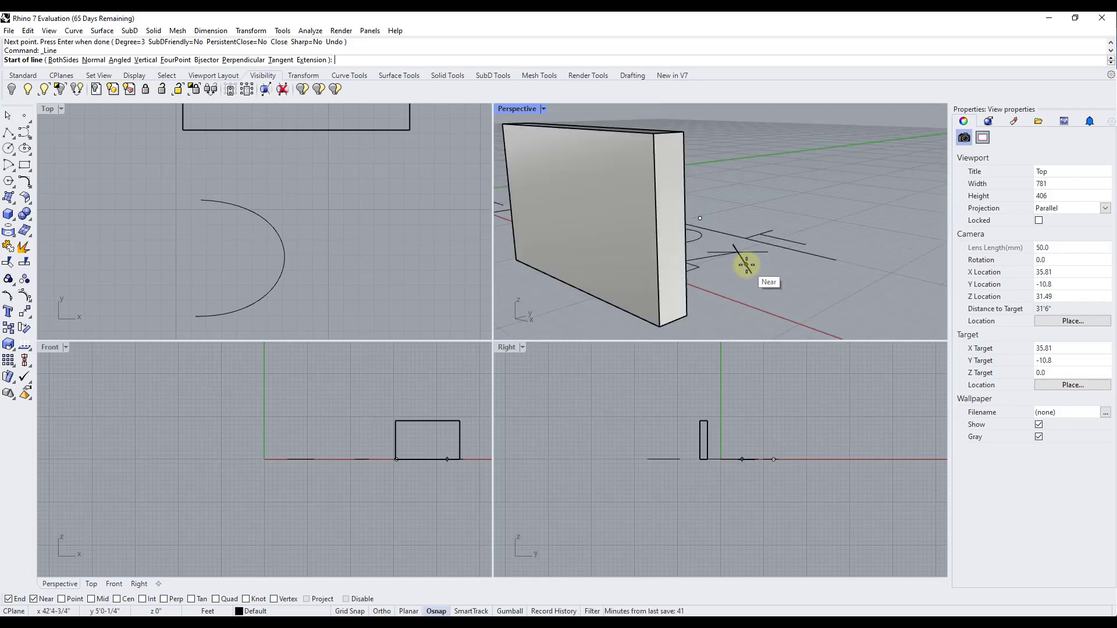
{"action": "left_click", "coordinate": [278, 239]}
{"action": "key", "text": "Escape"}
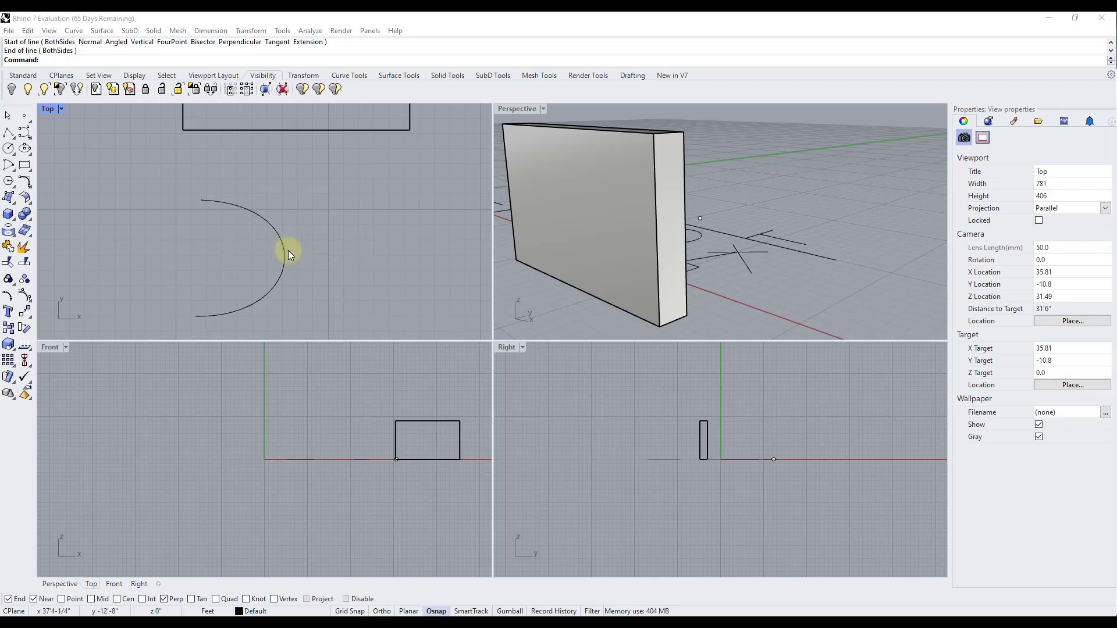
Draw a two-segment polyline starting on the U-shaped curve, running outward in positive x and down toward negative y
{"action": "left_click", "coordinate": [7, 136]}
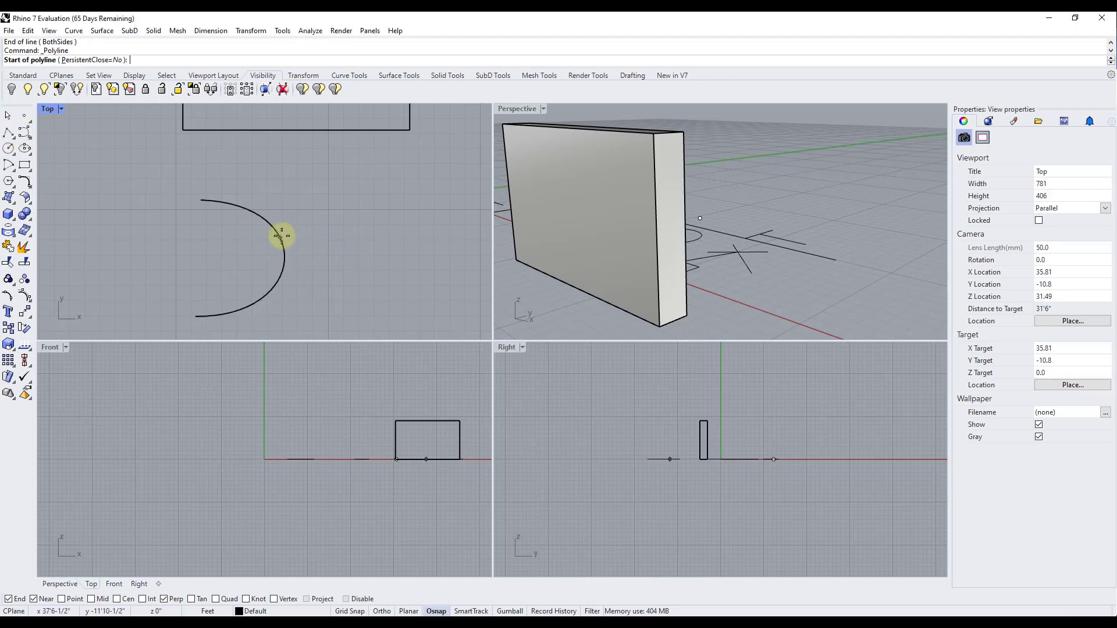
{"action": "left_click", "coordinate": [279, 235]}
{"action": "left_click", "coordinate": [346, 234]}
{"action": "left_click", "coordinate": [351, 306]}
{"action": "key", "text": "Return"}
Draw a line from the U-shaped curve perpendicular to the polyline's steep segment, and delete the extra open curve
{"action": "left_click", "coordinate": [14, 140]}
{"action": "left_click", "coordinate": [17, 134]}
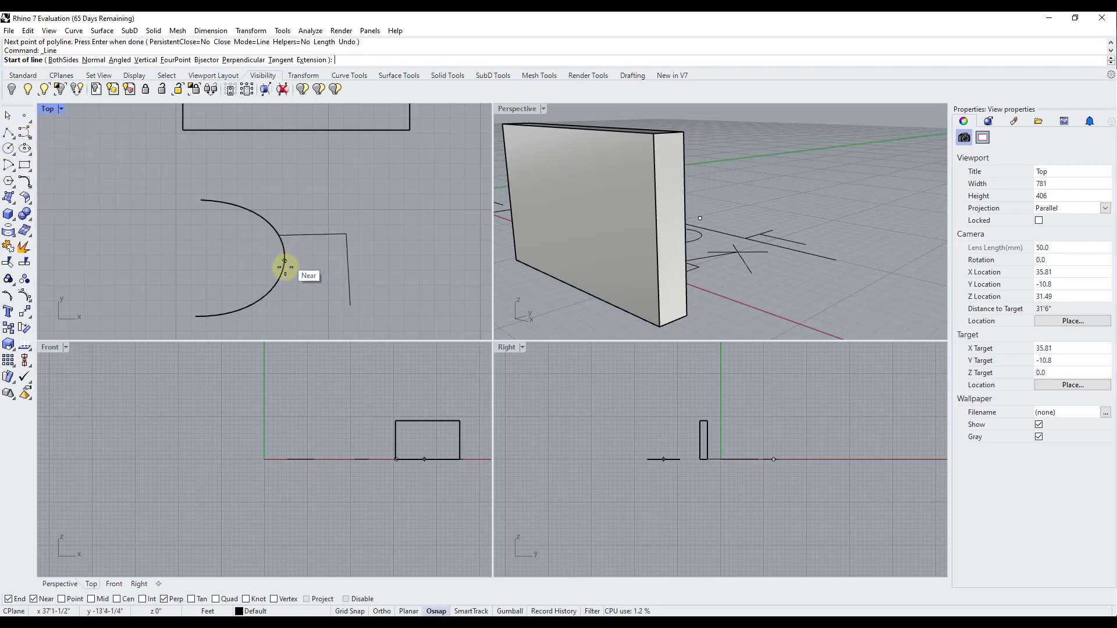
{"action": "left_click", "coordinate": [283, 269]}
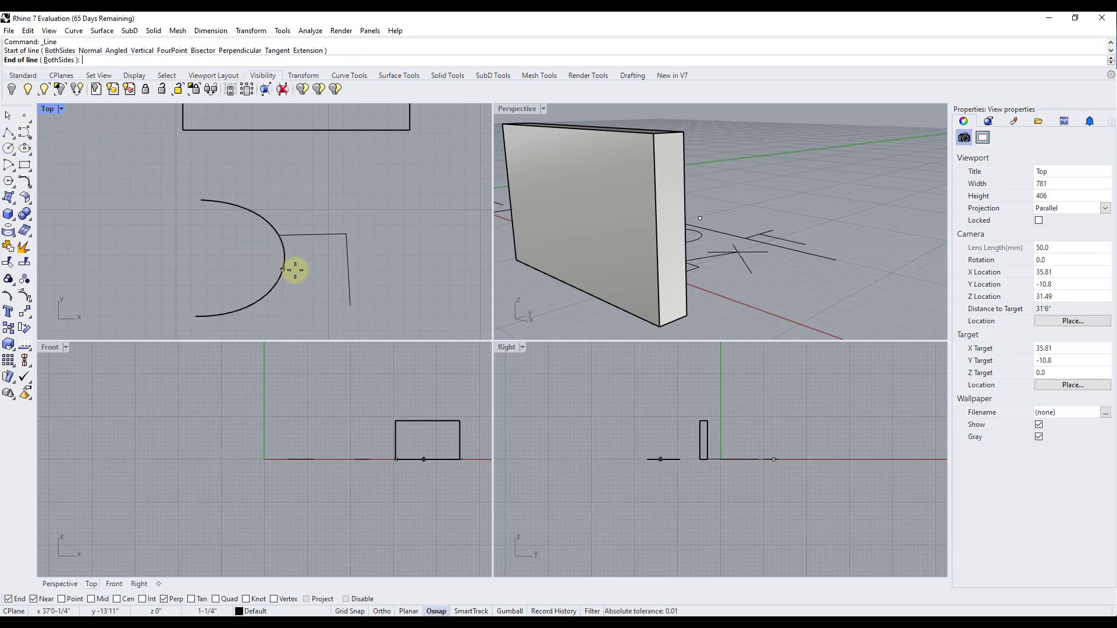
{"action": "left_click", "coordinate": [347, 267]}
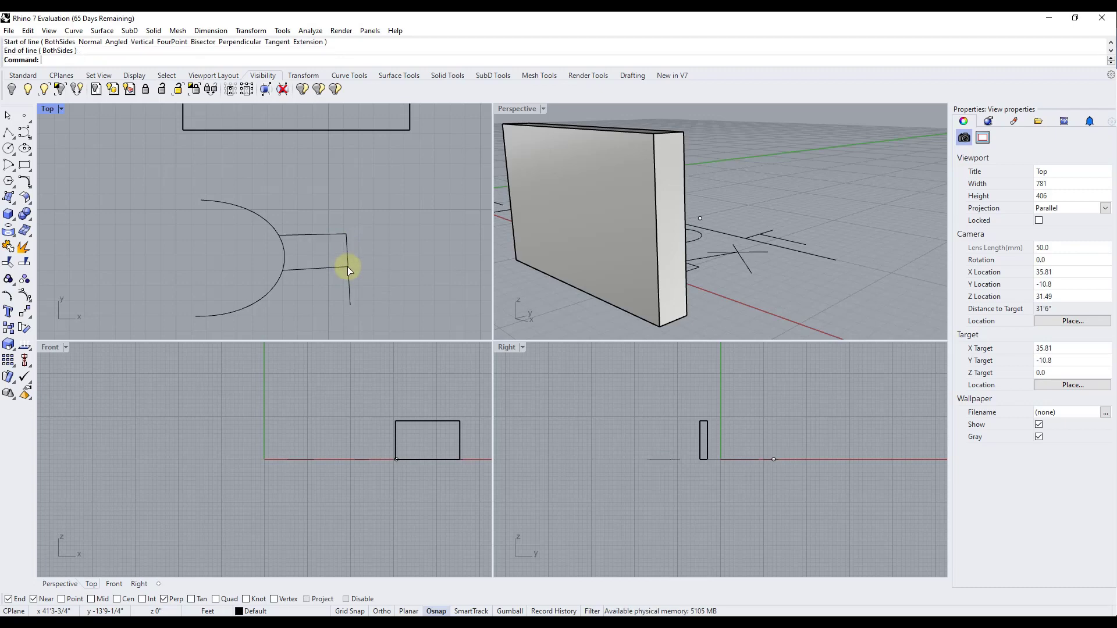
{"action": "left_click", "coordinate": [327, 238]}
{"action": "key", "text": "Delete"}
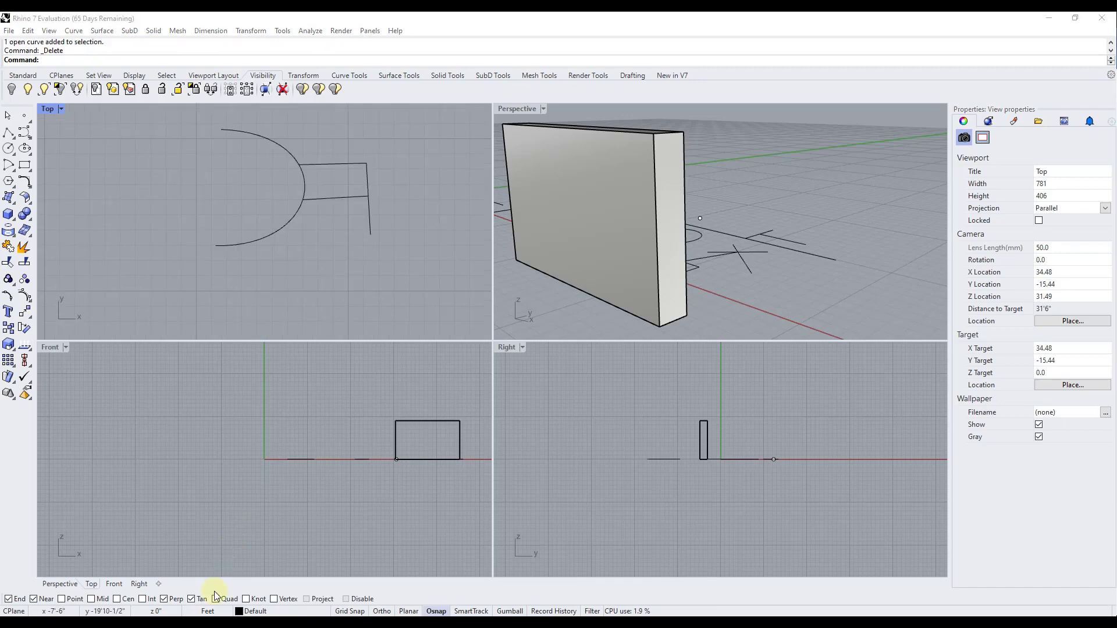
Draw a degree 3 curve from below the U-shaped curve, bulging outward and ending tangent to it with the Tan object snap
{"action": "left_click", "coordinate": [23, 134]}
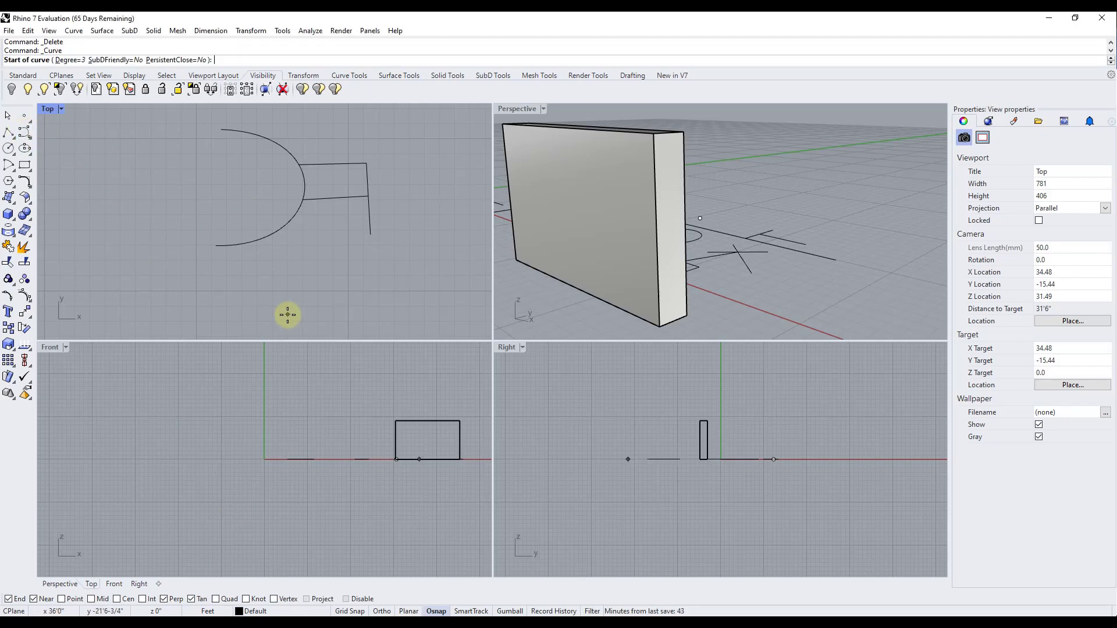
{"action": "left_click", "coordinate": [301, 327]}
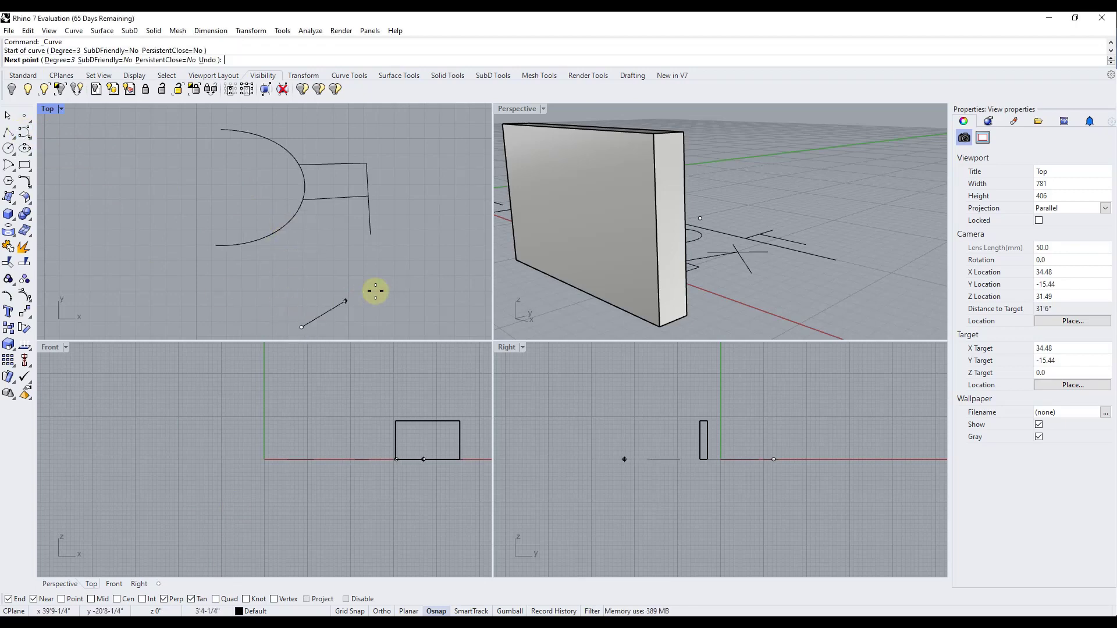
{"action": "left_click", "coordinate": [405, 267]}
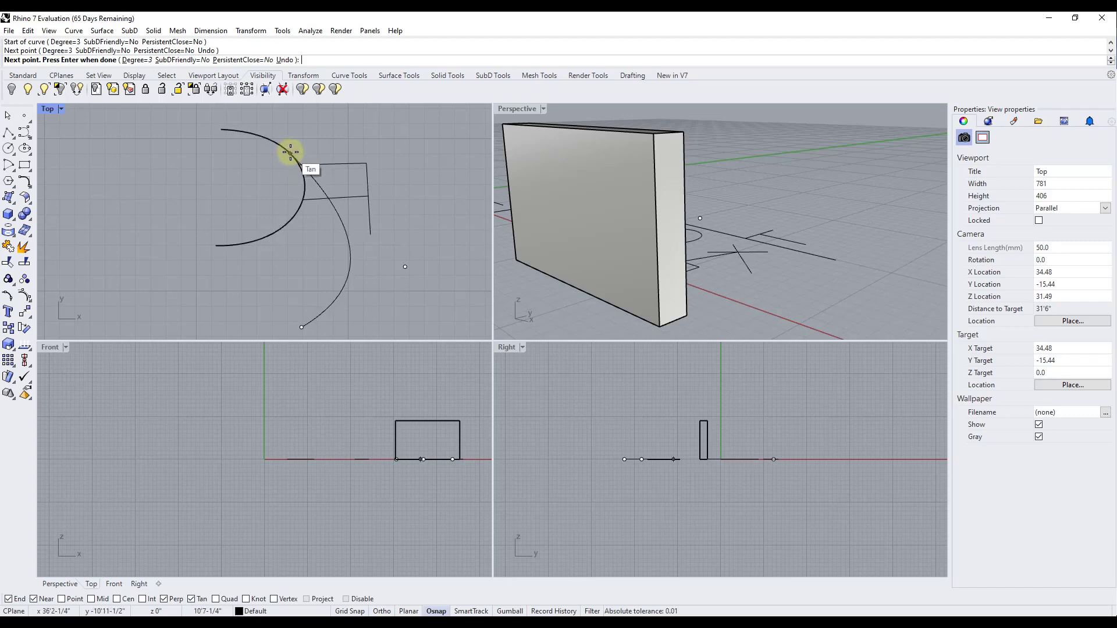
{"action": "scroll", "coordinate": [290, 152], "scroll_direction": "up", "scroll_amount": 3}
{"action": "left_click", "coordinate": [290, 157]}
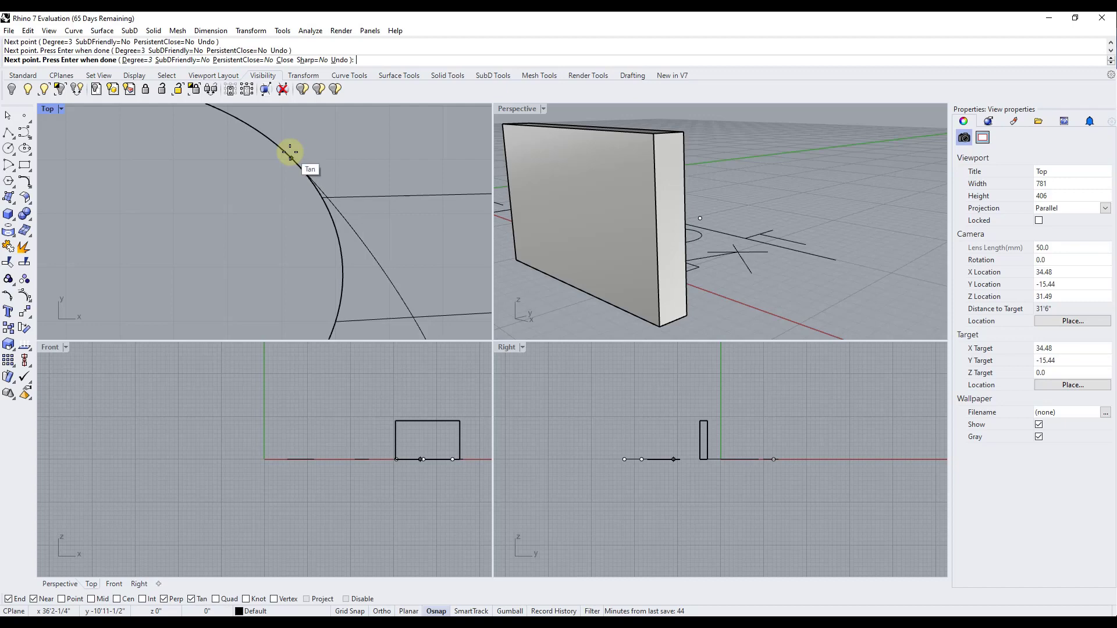
{"action": "key", "text": "Return"}
{"action": "scroll", "coordinate": [329, 174], "scroll_direction": "down", "scroll_amount": 2}
{"action": "scroll", "coordinate": [274, 142], "scroll_direction": "down", "scroll_amount": 3}
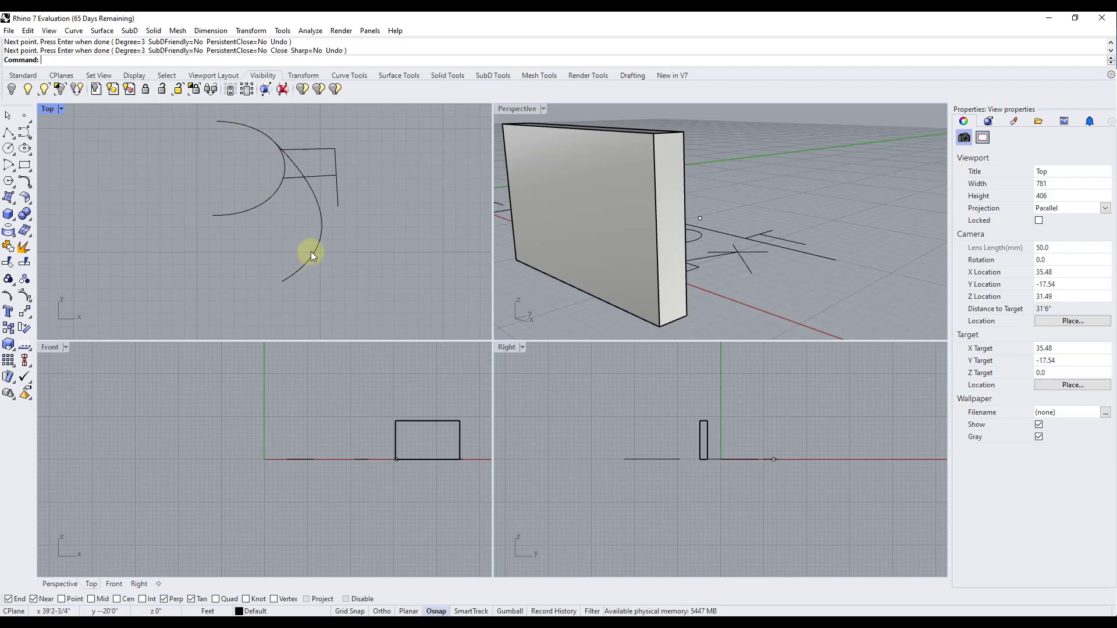
Enable the Quad object snap, start a polyline and examine the Knot snap locations on the curves and the sphere
{"action": "left_click", "coordinate": [221, 599]}
{"action": "type", "text": "pl"}
{"action": "key", "text": "Return"}
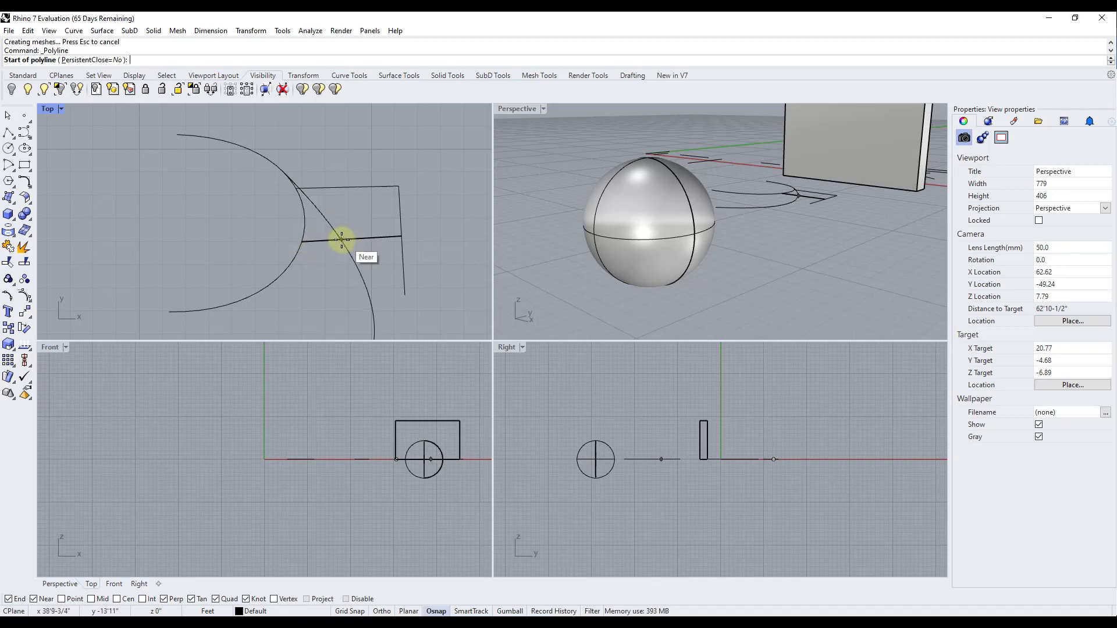
{"action": "scroll", "coordinate": [340, 239], "scroll_direction": "up", "scroll_amount": 2}
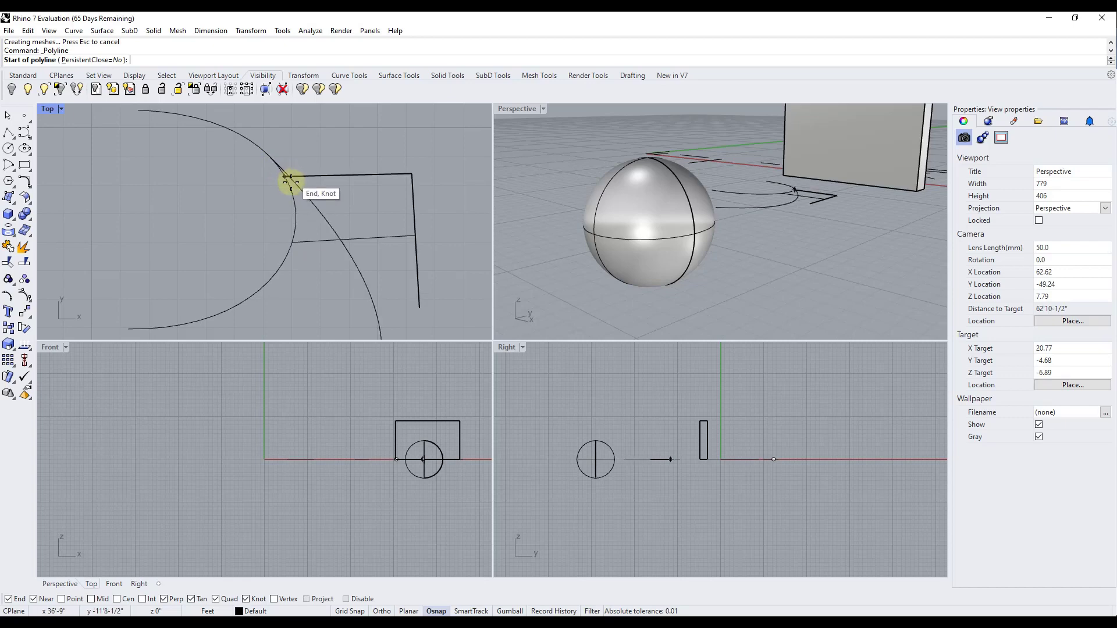
{"action": "scroll", "coordinate": [293, 178], "scroll_direction": "up", "scroll_amount": 2}
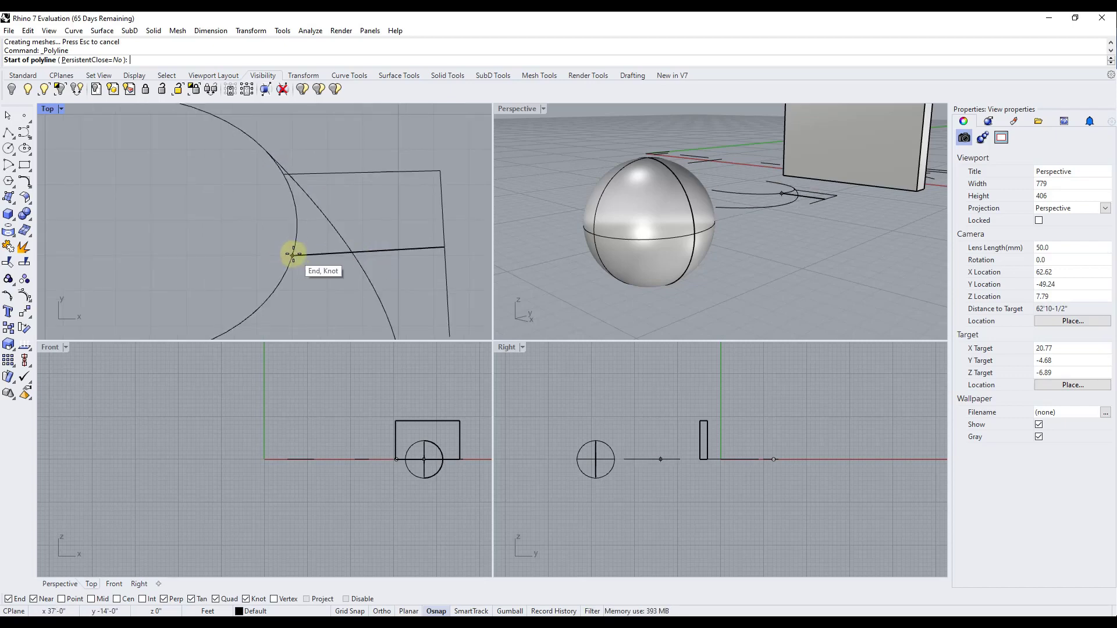
{"action": "scroll", "coordinate": [294, 254], "scroll_direction": "down", "scroll_amount": 5}
{"action": "right_click_drag", "start_coordinate": [299, 250], "coordinate": [332, 209]}
{"action": "scroll", "coordinate": [334, 194], "scroll_direction": "down", "scroll_amount": 4}
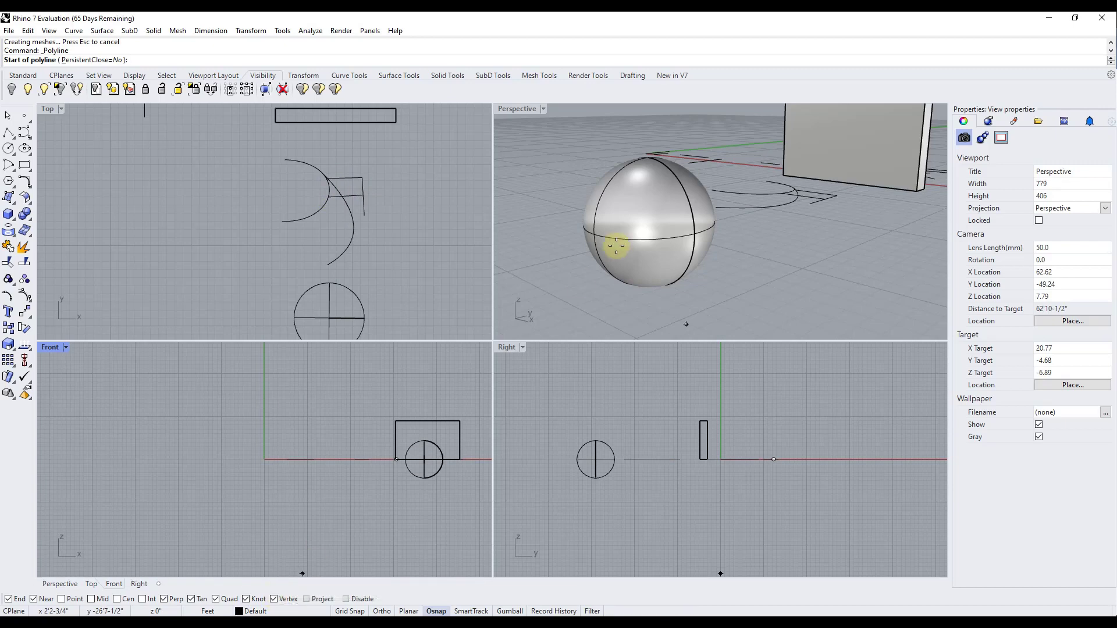
{"action": "scroll", "coordinate": [663, 203], "scroll_direction": "up", "scroll_amount": 3}
{"action": "scroll", "coordinate": [669, 201], "scroll_direction": "down", "scroll_amount": 4}
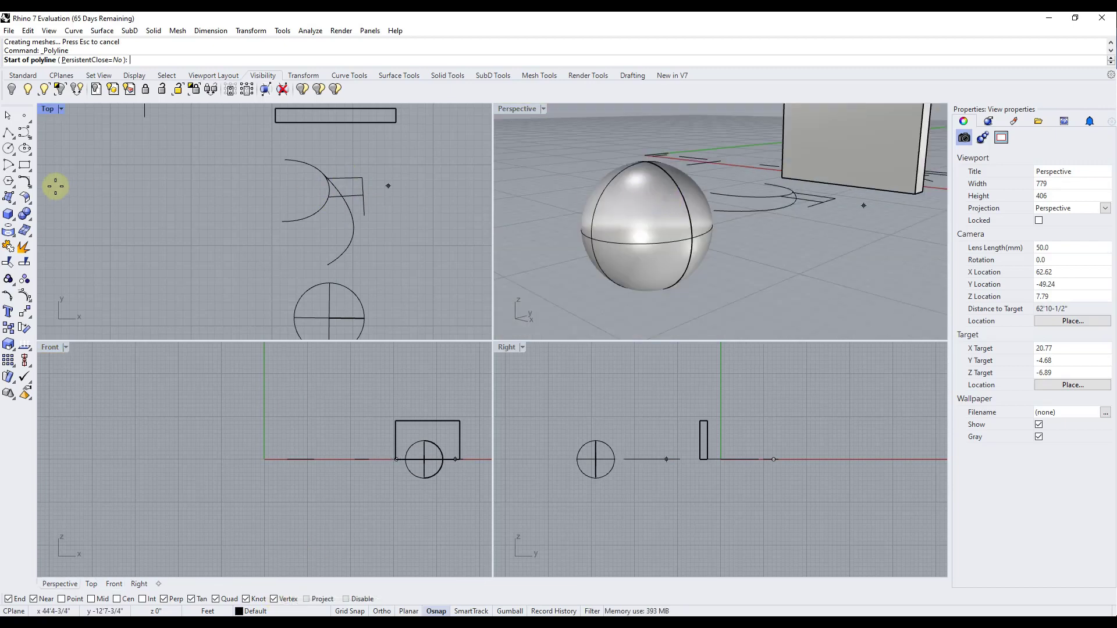
Create a vertical solid cone in the Top viewport with its base center at about x 23'-3-1/2", y -22'-6-1/4"
{"action": "mouse_move", "coordinate": [14, 220]}
{"action": "left_click", "coordinate": [27, 239]}
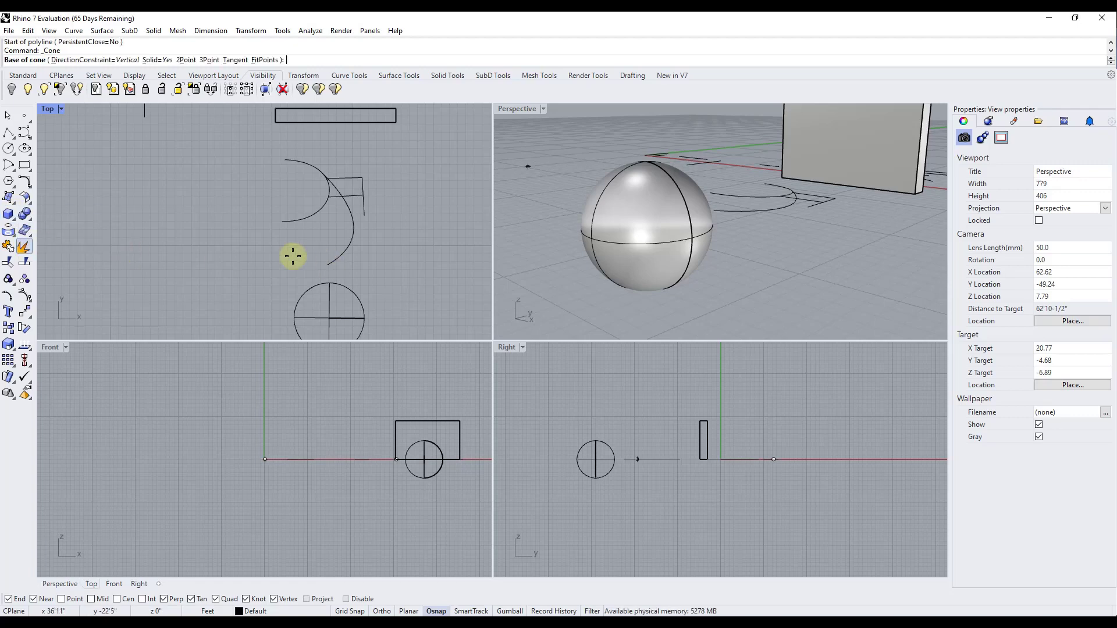
{"action": "left_click", "coordinate": [218, 266]}
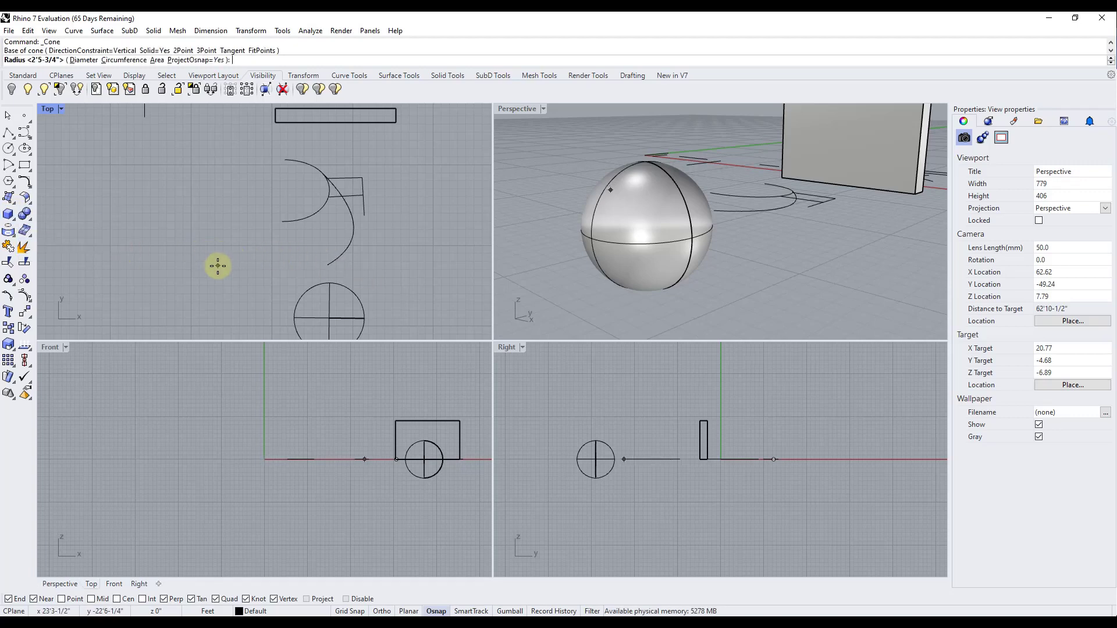
{"action": "left_click", "coordinate": [246, 257]}
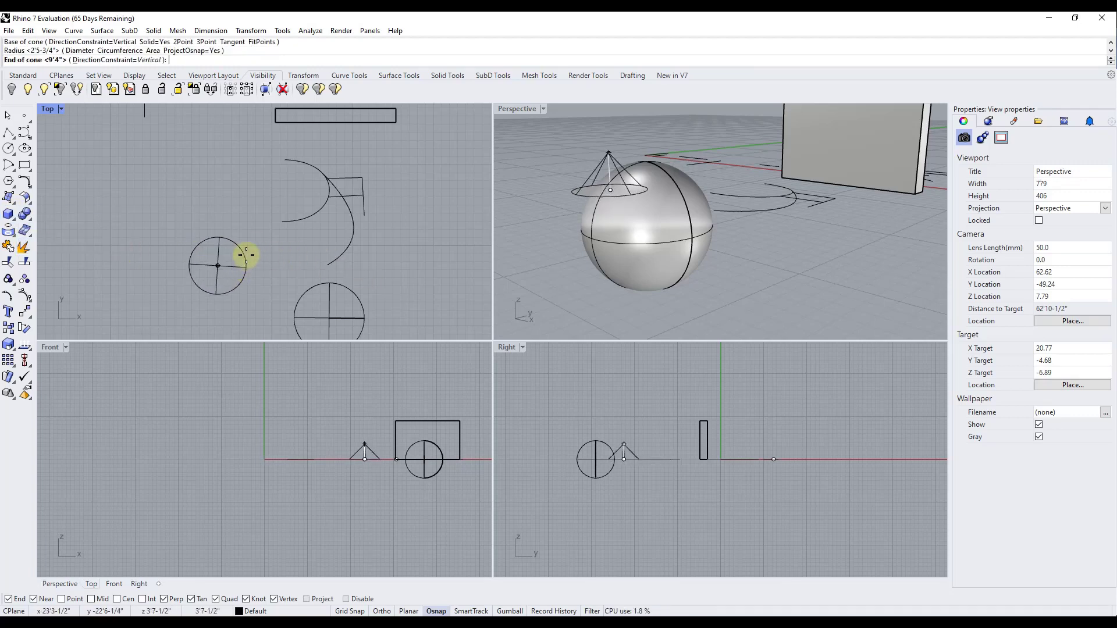
{"action": "left_click", "coordinate": [262, 215]}
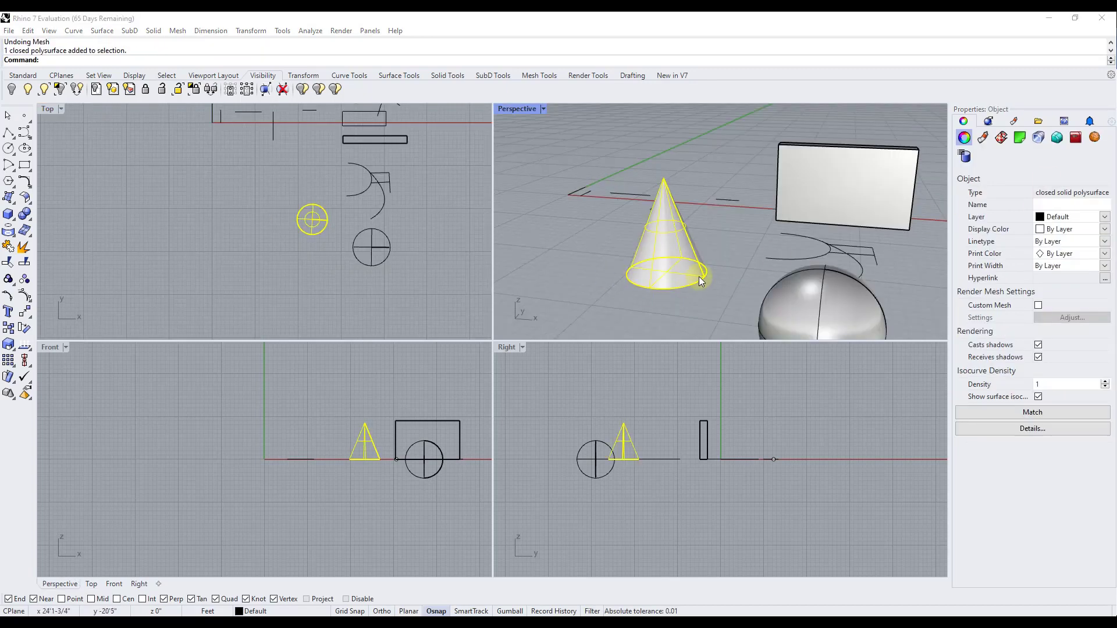
{"action": "scroll", "coordinate": [669, 266], "scroll_direction": "up", "scroll_amount": 2}
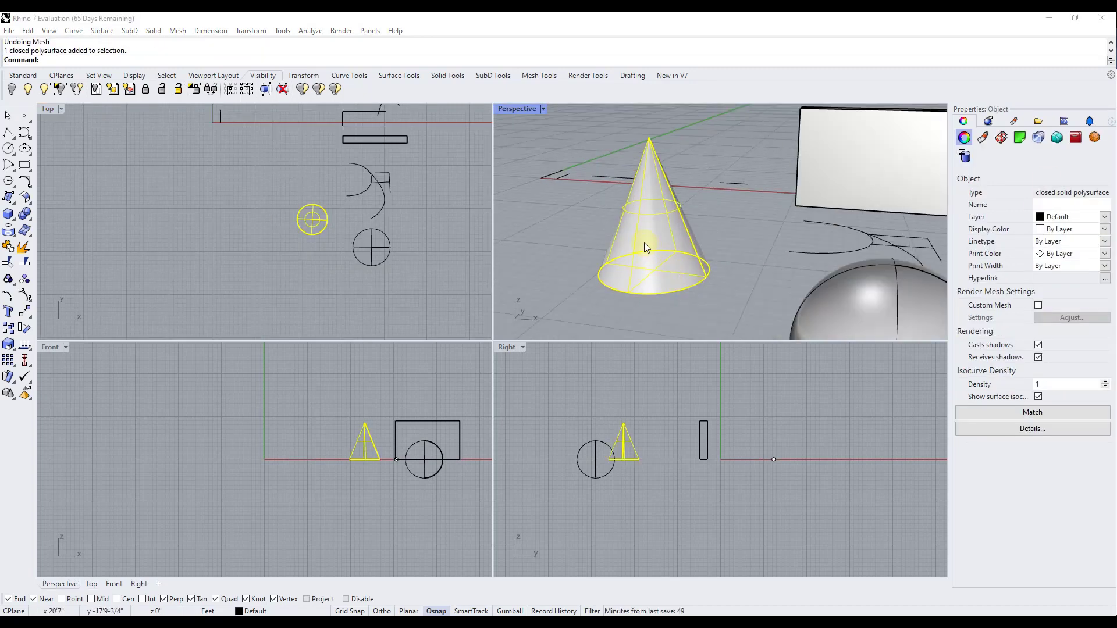
Create a polygon mesh from the selected cone, using a low polygon density
{"action": "left_click", "coordinate": [76, 65]}
{"action": "type", "text": "Mesh"}
{"action": "key", "text": "Return"}
{"action": "left_click", "coordinate": [550, 313]}
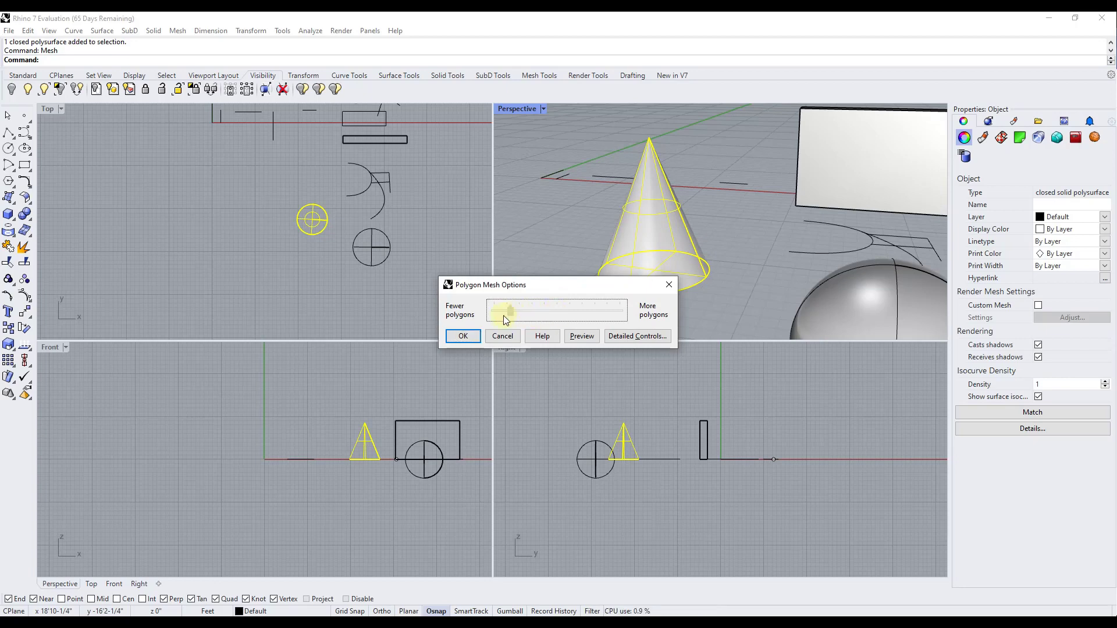
{"action": "left_click", "coordinate": [488, 359]}
{"action": "left_click", "coordinate": [464, 336]}
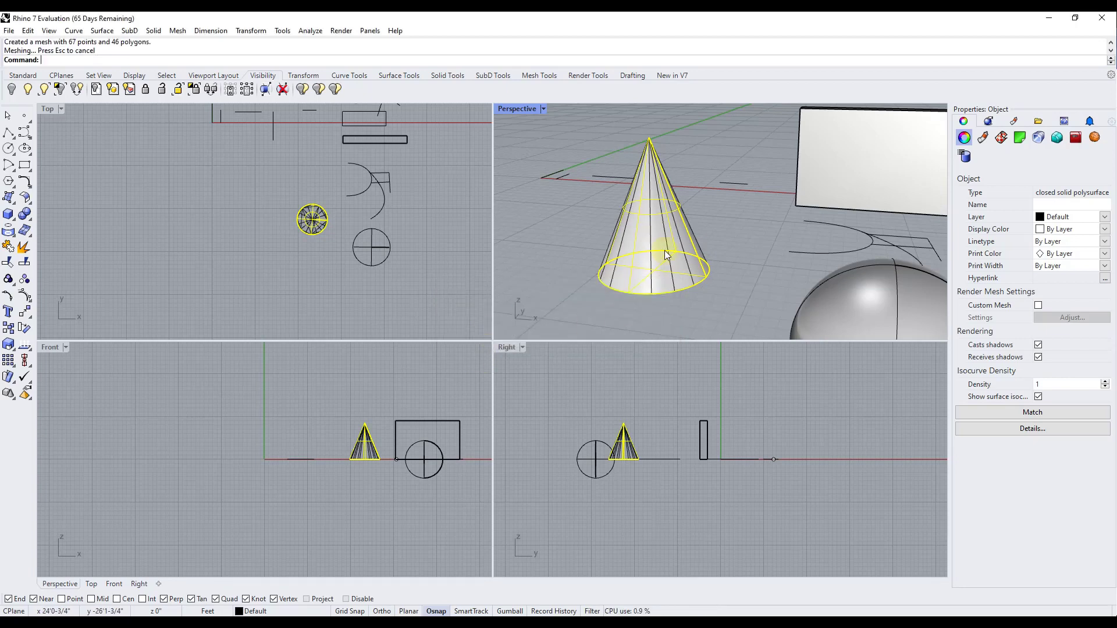
Inspect the overlapping cone objects through the selection choices, and clear the selection without picking one
{"action": "scroll", "coordinate": [652, 194], "scroll_direction": "up", "scroll_amount": 2}
{"action": "left_click", "coordinate": [718, 163]}
{"action": "left_click", "coordinate": [652, 210]}
{"action": "left_click", "coordinate": [650, 211]}
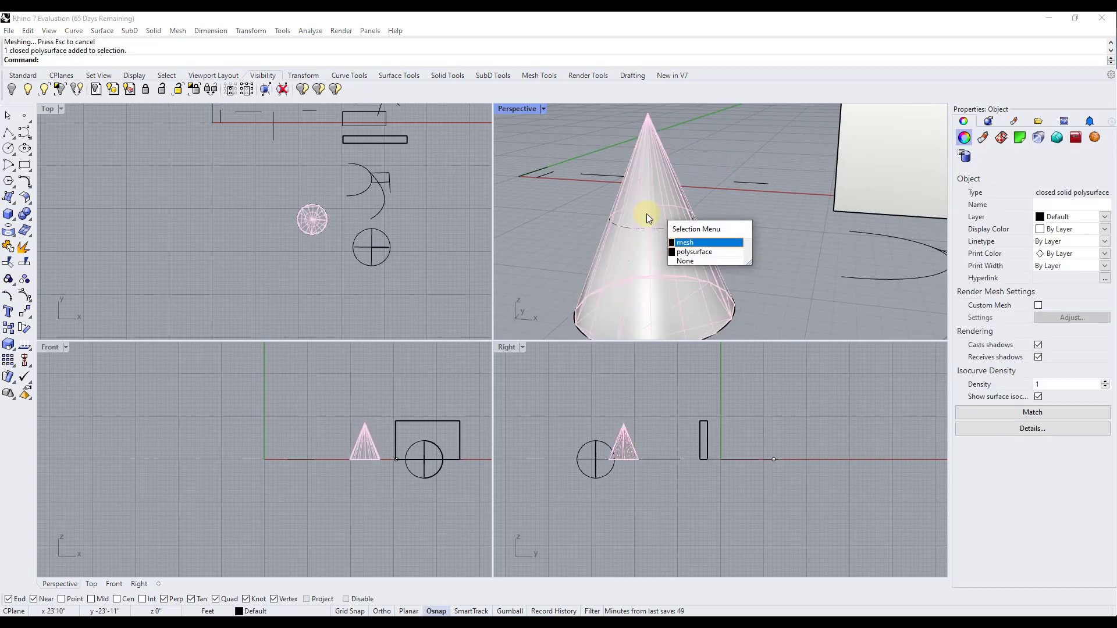
{"action": "left_click", "coordinate": [724, 152]}
Start a line and examine the Vertex snap locations on the cone's mesh, comparing them with the snaps on the sphere
{"action": "scroll", "coordinate": [668, 224], "scroll_direction": "down", "scroll_amount": 2}
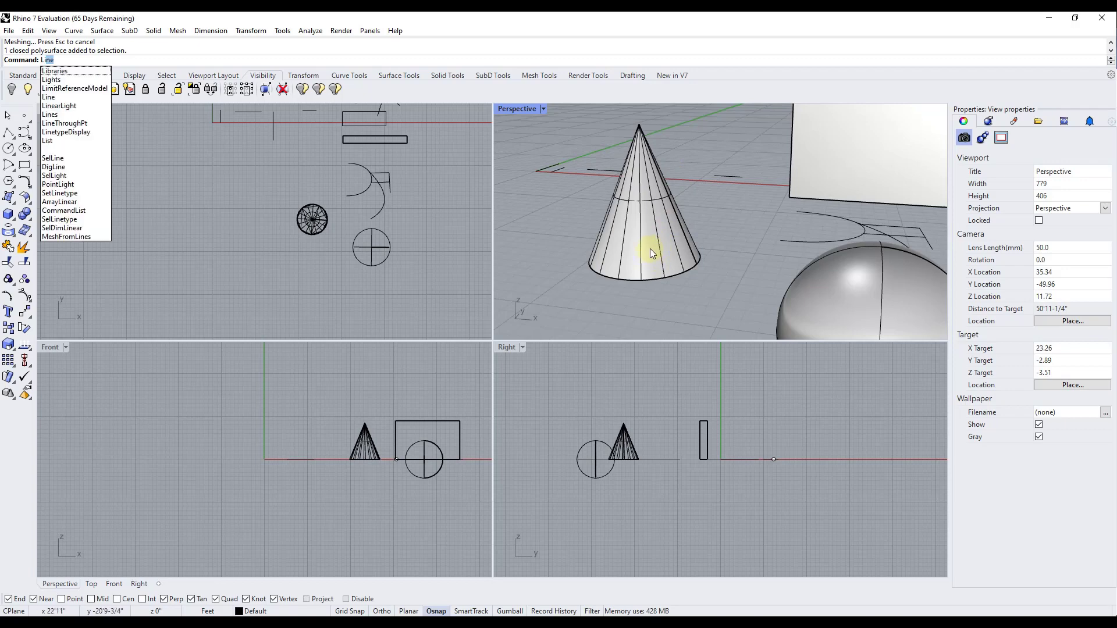
{"action": "key", "text": "Return"}
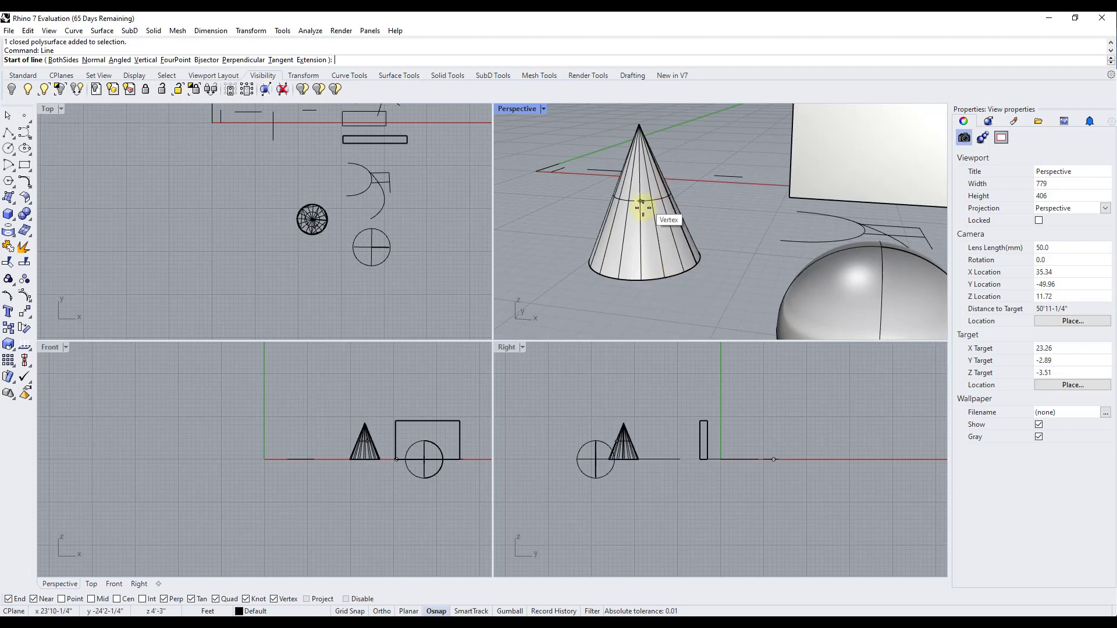
{"action": "scroll", "coordinate": [677, 220], "scroll_direction": "down", "scroll_amount": 3}
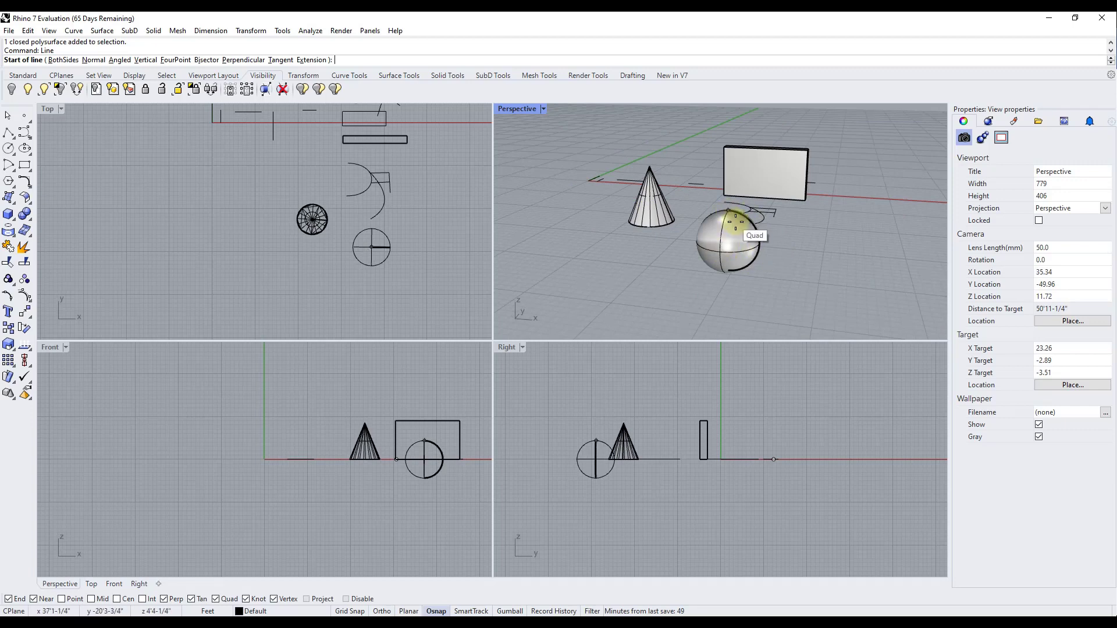
{"action": "scroll", "coordinate": [735, 222], "scroll_direction": "up", "scroll_amount": 3}
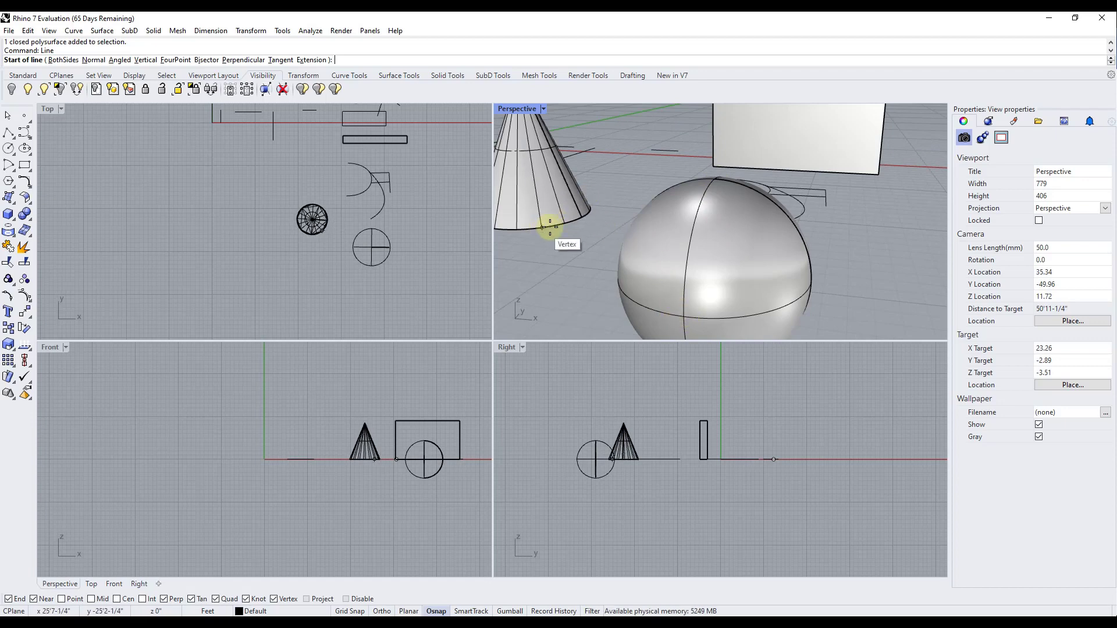
{"action": "right_click_drag", "start_coordinate": [718, 205], "coordinate": [608, 175]}
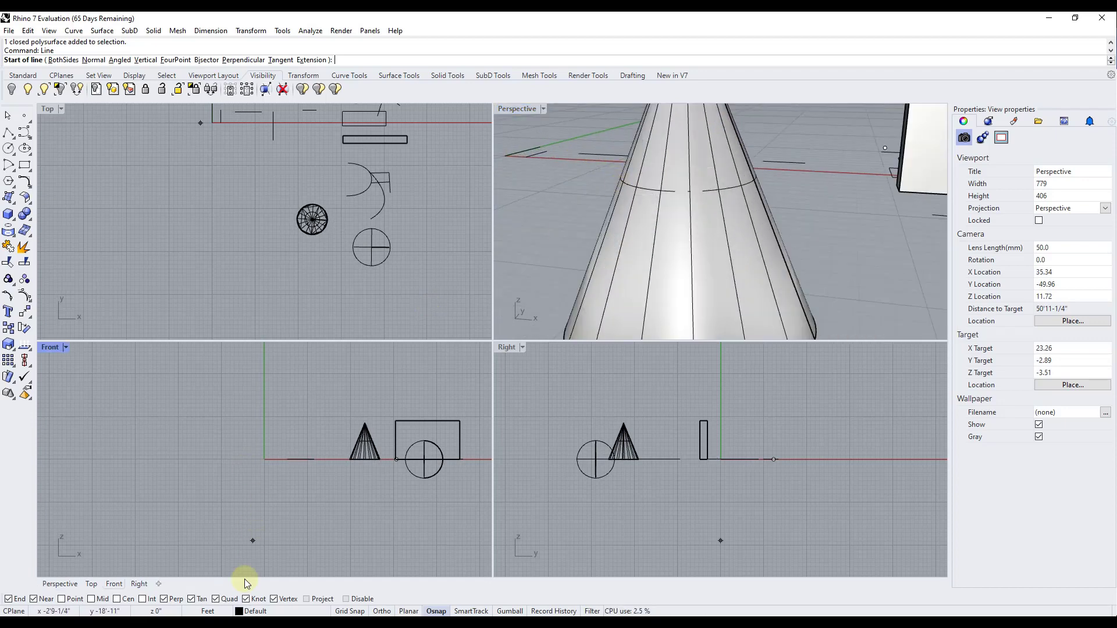
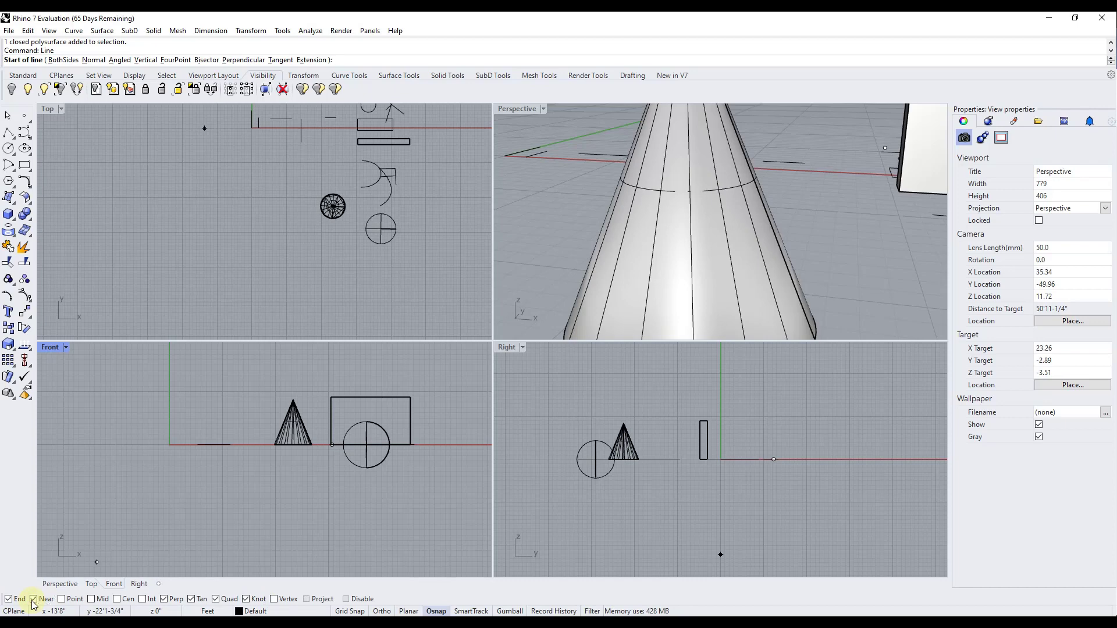
Limit the object snaps to End, Near, Point, Mid, Cen and Int, isolating End briefly and restoring the set
{"action": "right_click", "coordinate": [32, 600]}
{"action": "left_click", "coordinate": [61, 599]}
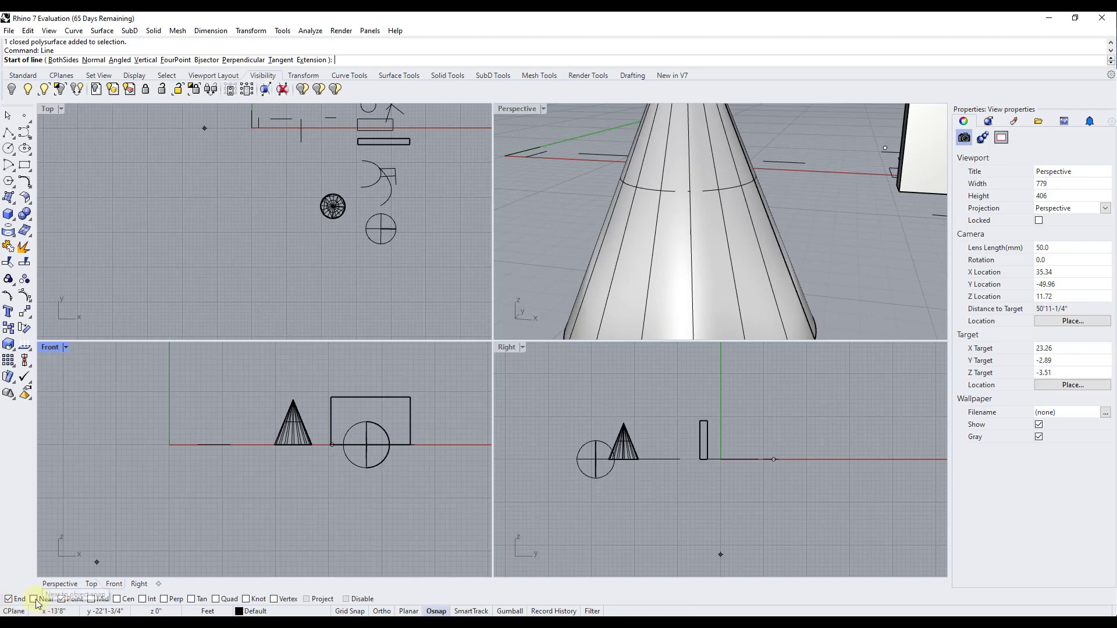
{"action": "left_click", "coordinate": [33, 599]}
{"action": "left_click", "coordinate": [91, 599]}
{"action": "left_click", "coordinate": [117, 599]}
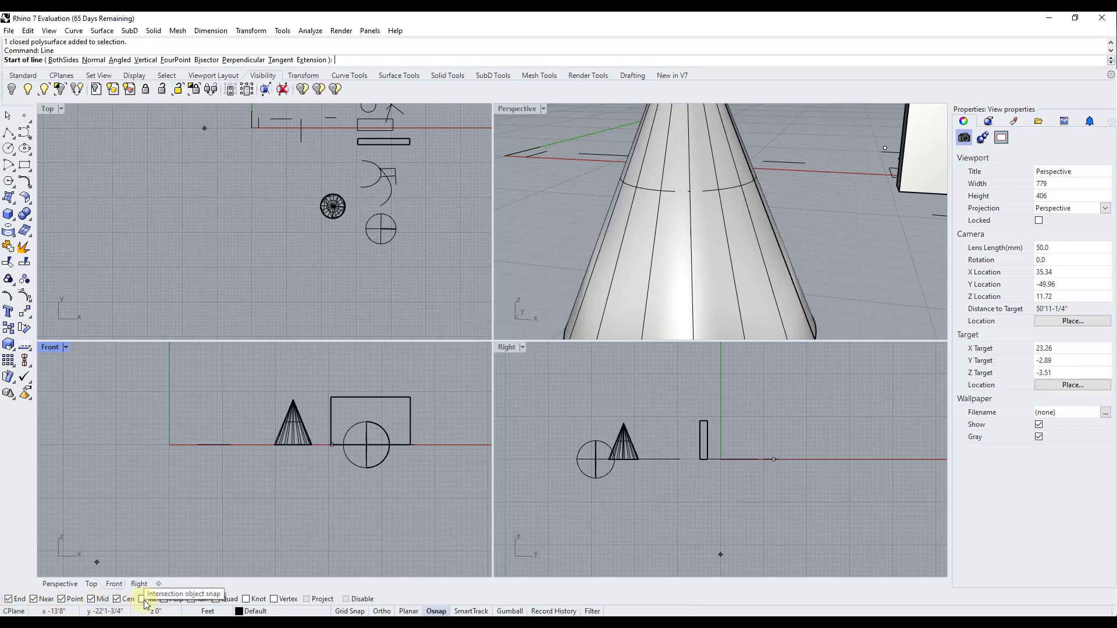
{"action": "left_click", "coordinate": [143, 599]}
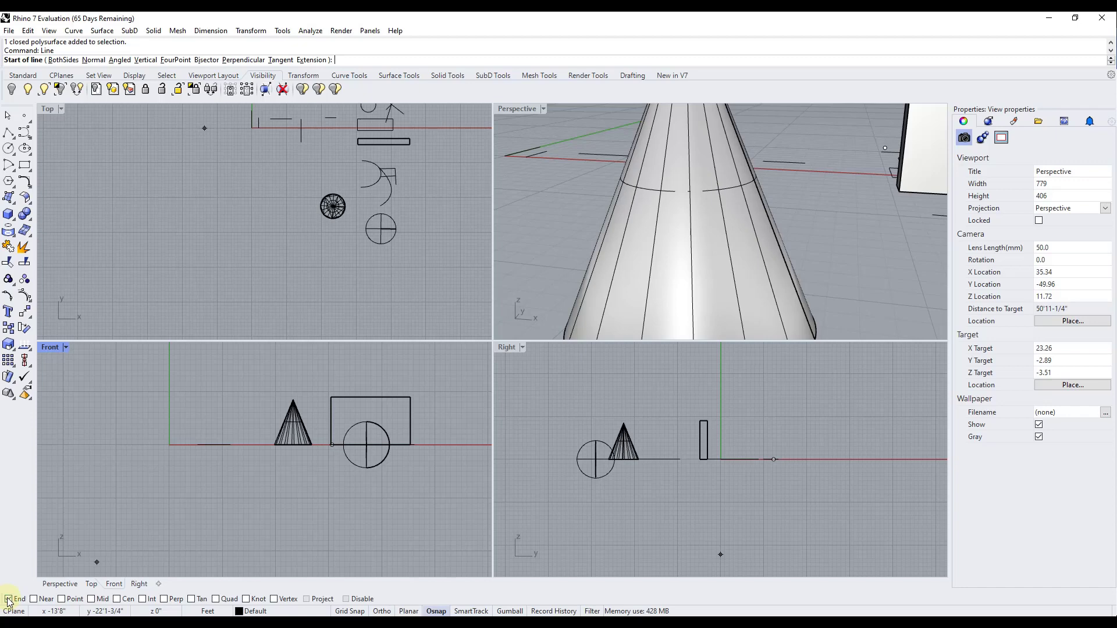
{"action": "right_click", "coordinate": [9, 600]}
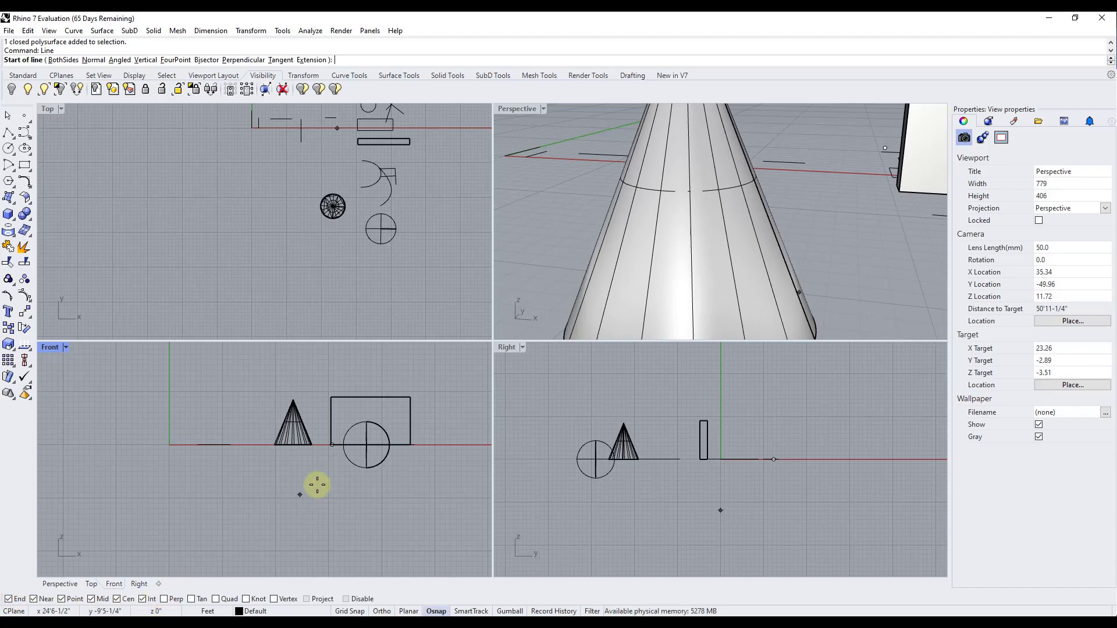
Suspend and restore all object snaps, using the Disable option and the Osnap toggle
{"action": "left_click", "coordinate": [347, 599]}
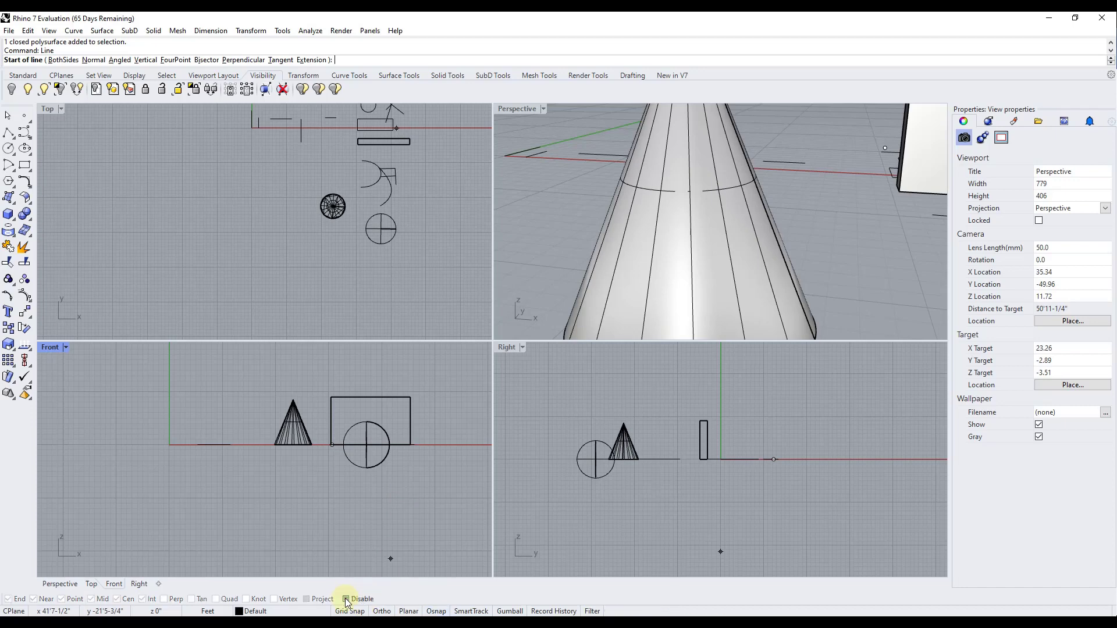
{"action": "left_click", "coordinate": [347, 599]}
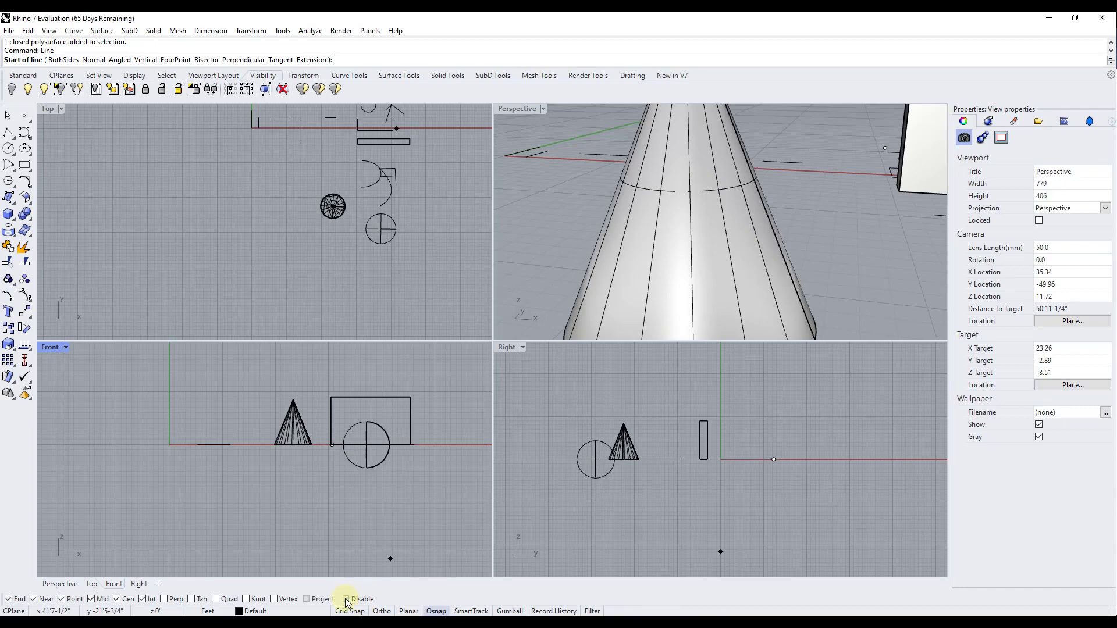
{"action": "left_click", "coordinate": [347, 599]}
{"action": "left_click", "coordinate": [348, 599]}
{"action": "left_click", "coordinate": [437, 611]}
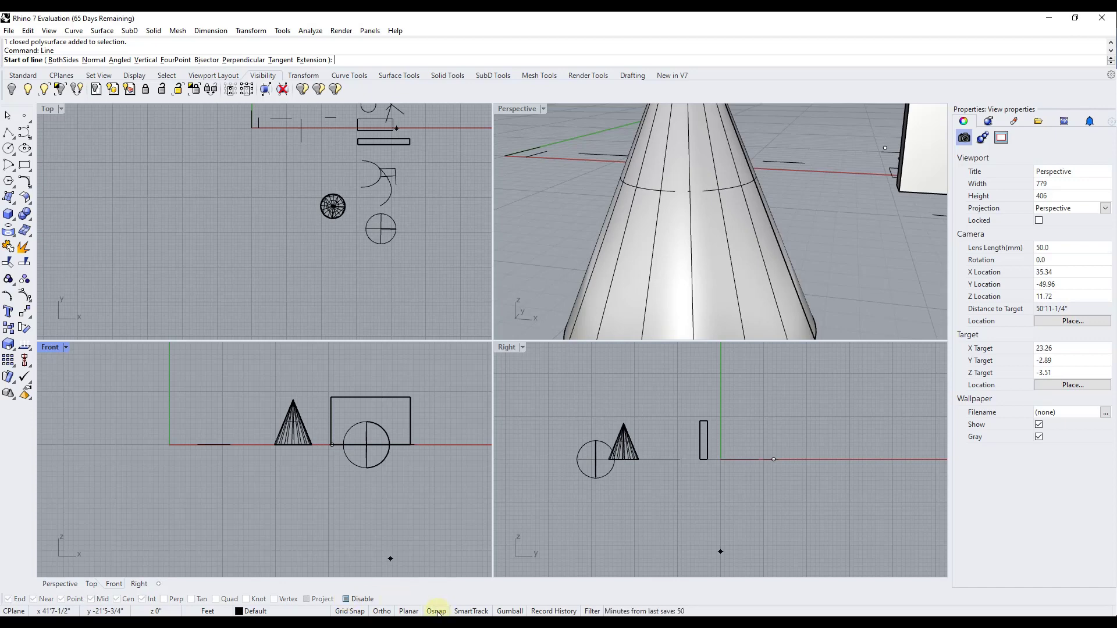
{"action": "left_click", "coordinate": [436, 612]}
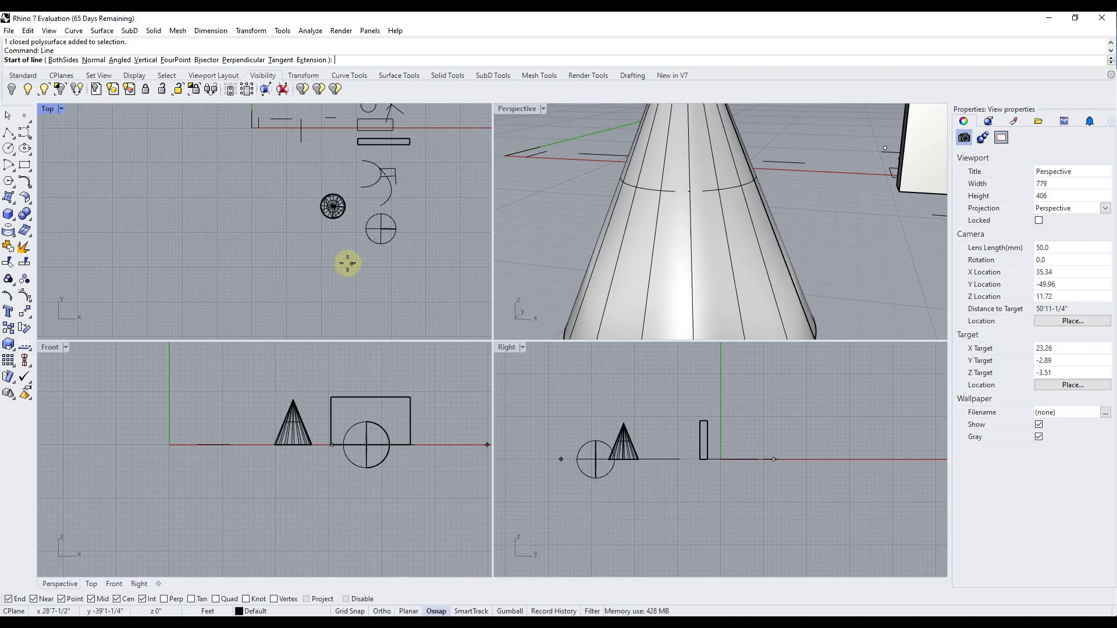
Start a degree 3 curve in the Top viewport below the cone, passing between cone and sphere with object snaps temporarily suspended
{"action": "left_click", "coordinate": [25, 135]}
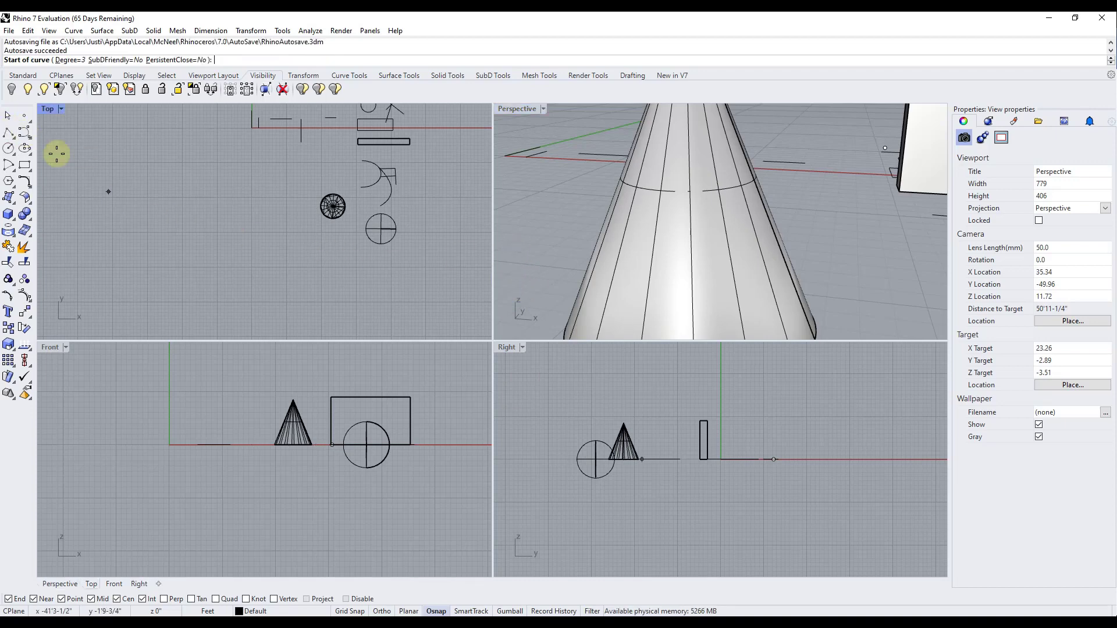
{"action": "left_click", "coordinate": [313, 274]}
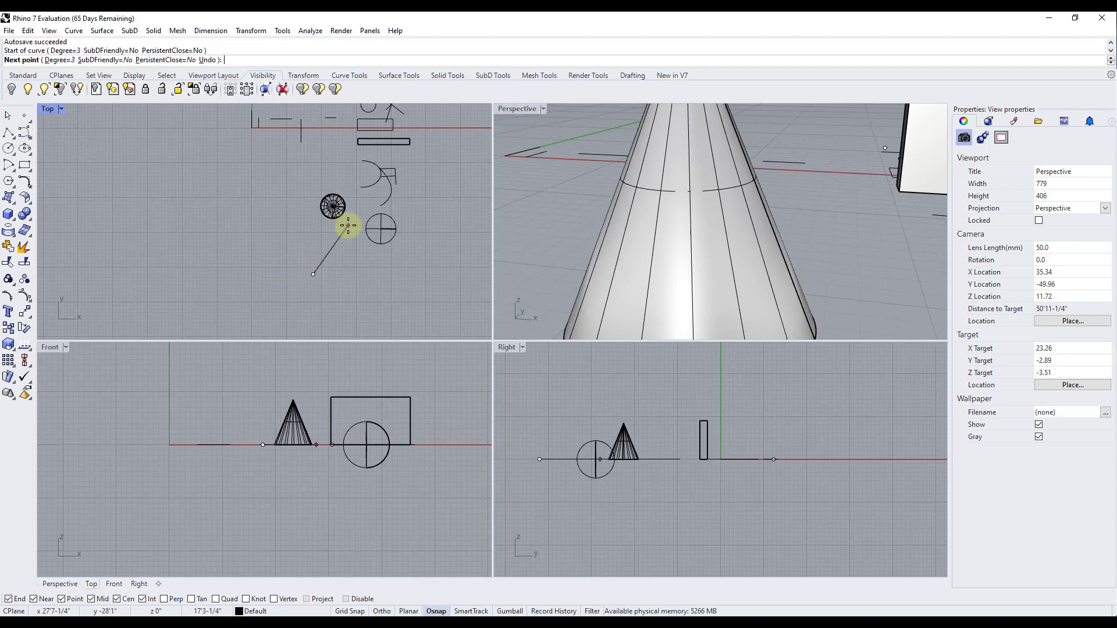
{"action": "left_click", "coordinate": [361, 215]}
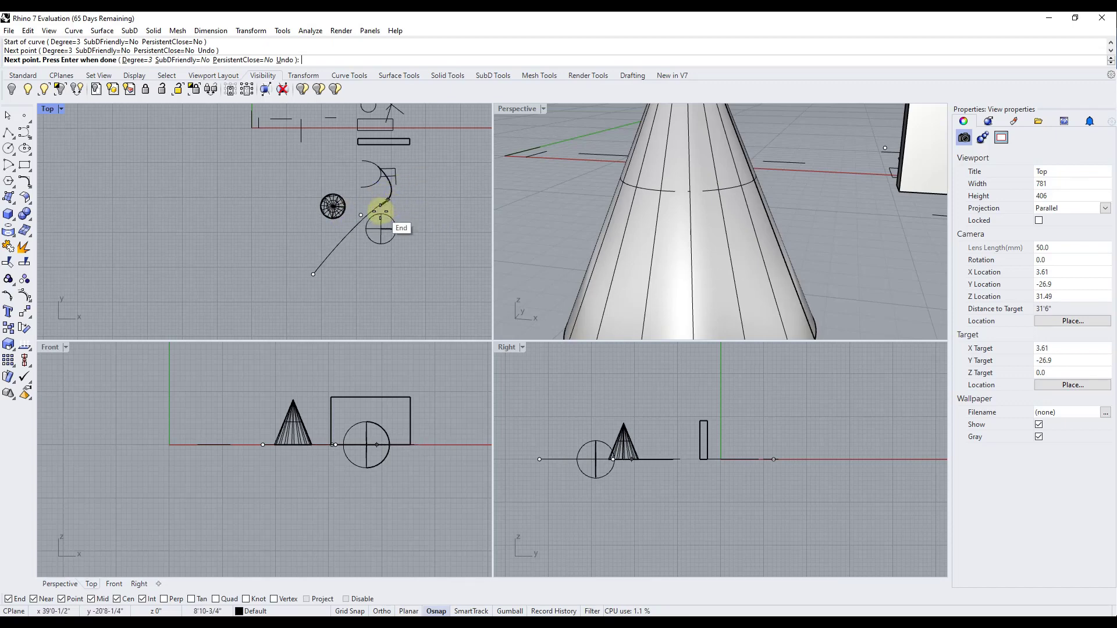
{"action": "scroll", "coordinate": [376, 209], "scroll_direction": "up", "scroll_amount": 5}
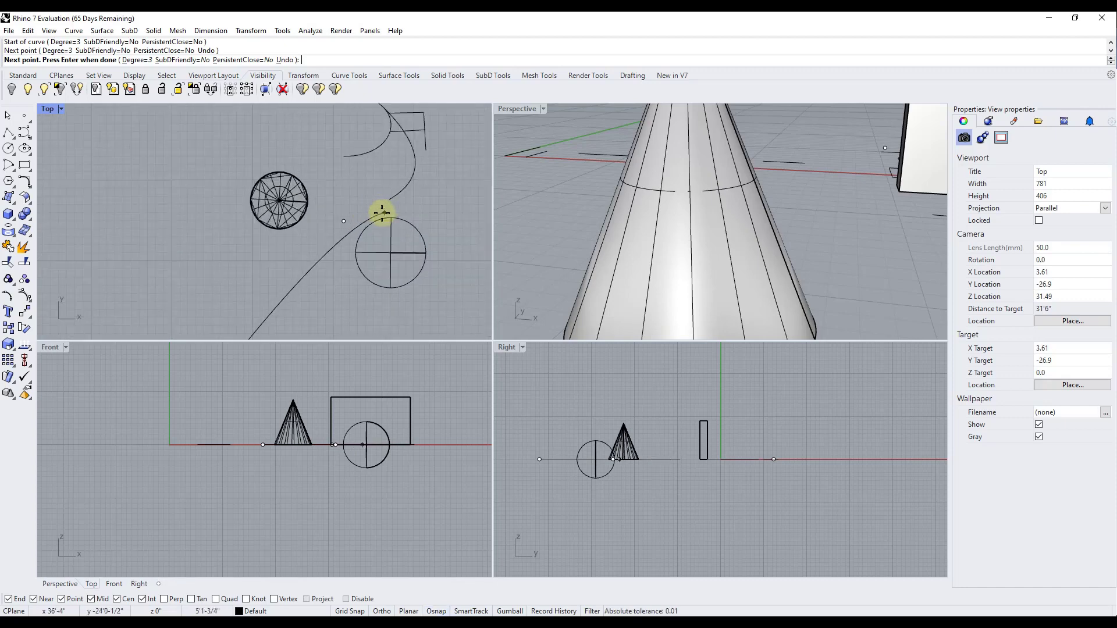
{"action": "left_click", "coordinate": [384, 210]}
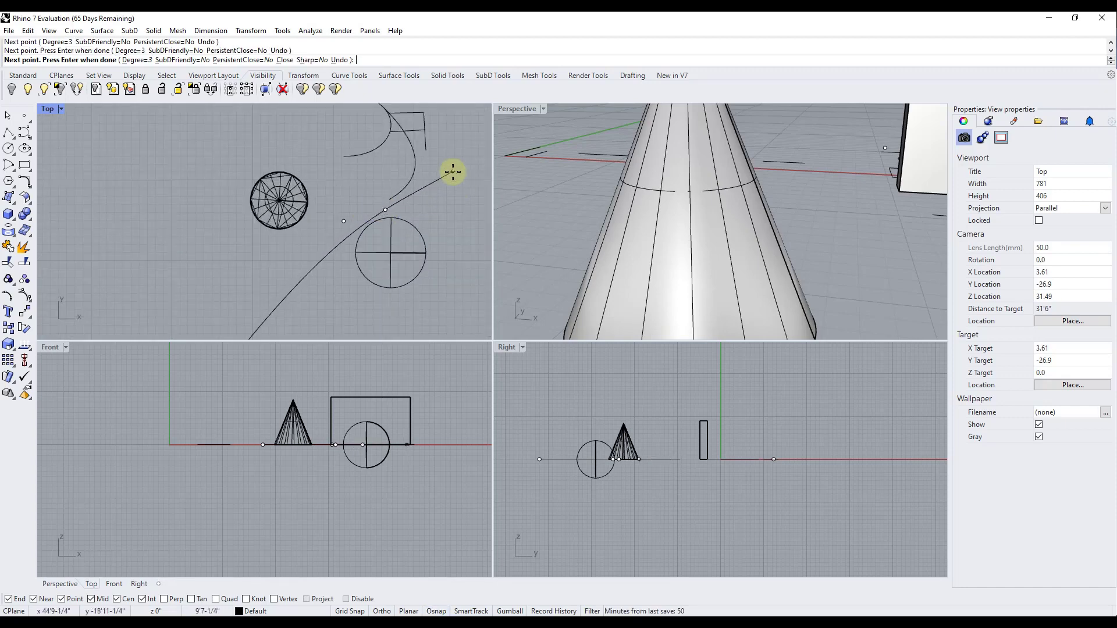
{"action": "left_click", "coordinate": [452, 171]}
{"action": "left_click", "coordinate": [455, 132]}
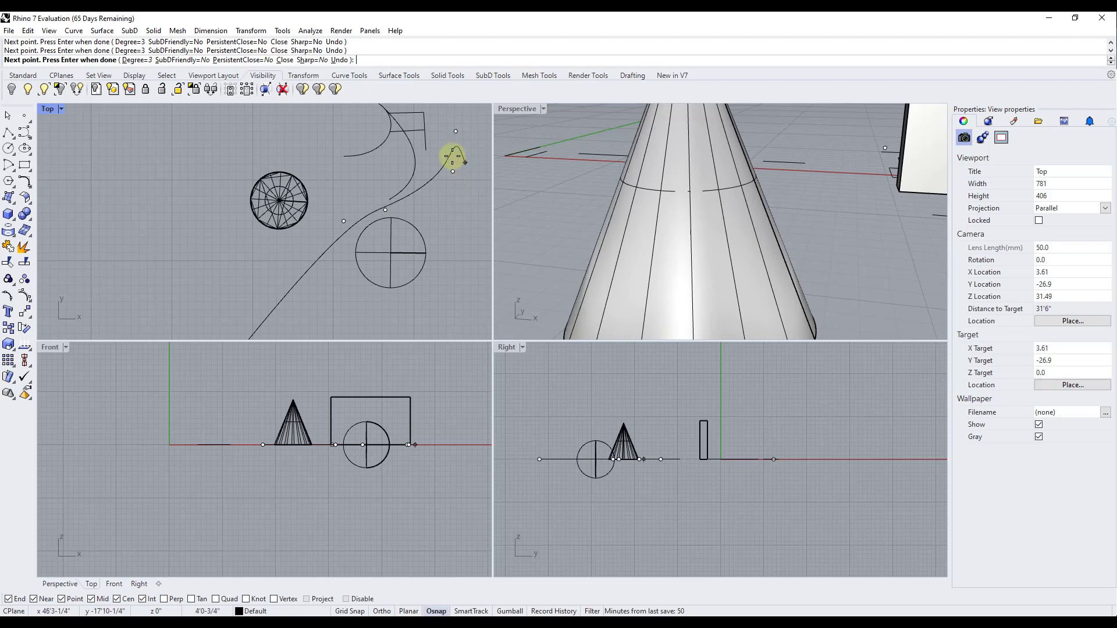
Continue the curve around the U-shaped curve and past the left side of the rectangles, ending it above the short line segments
{"action": "scroll", "coordinate": [454, 133], "scroll_direction": "down", "scroll_amount": 5}
{"action": "right_click_drag", "start_coordinate": [453, 132], "coordinate": [399, 235]}
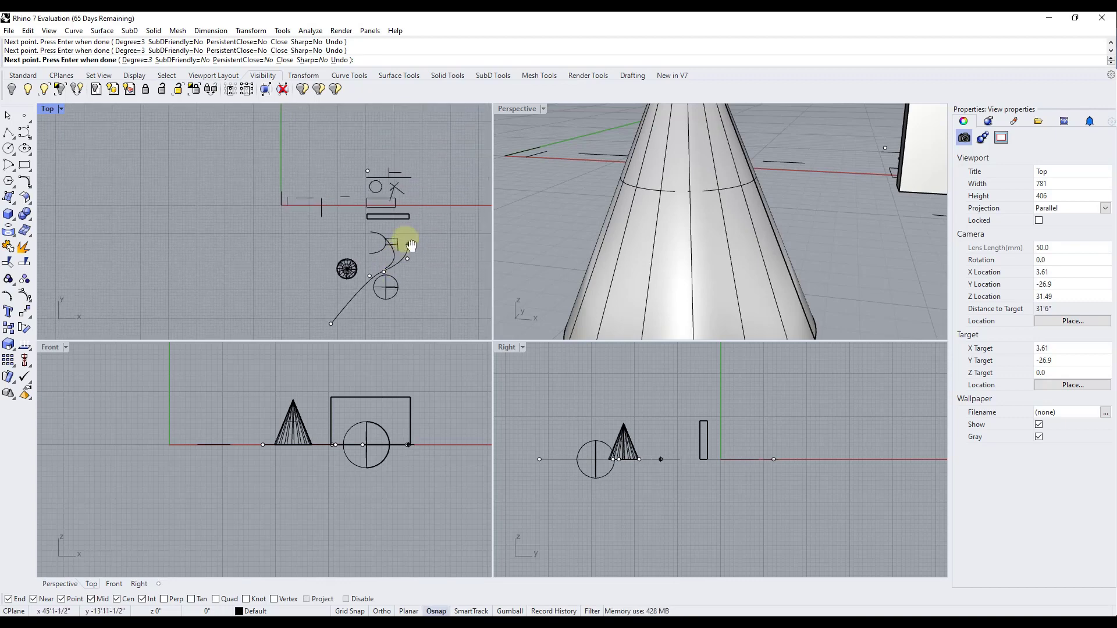
{"action": "scroll", "coordinate": [399, 232], "scroll_direction": "up", "scroll_amount": 5}
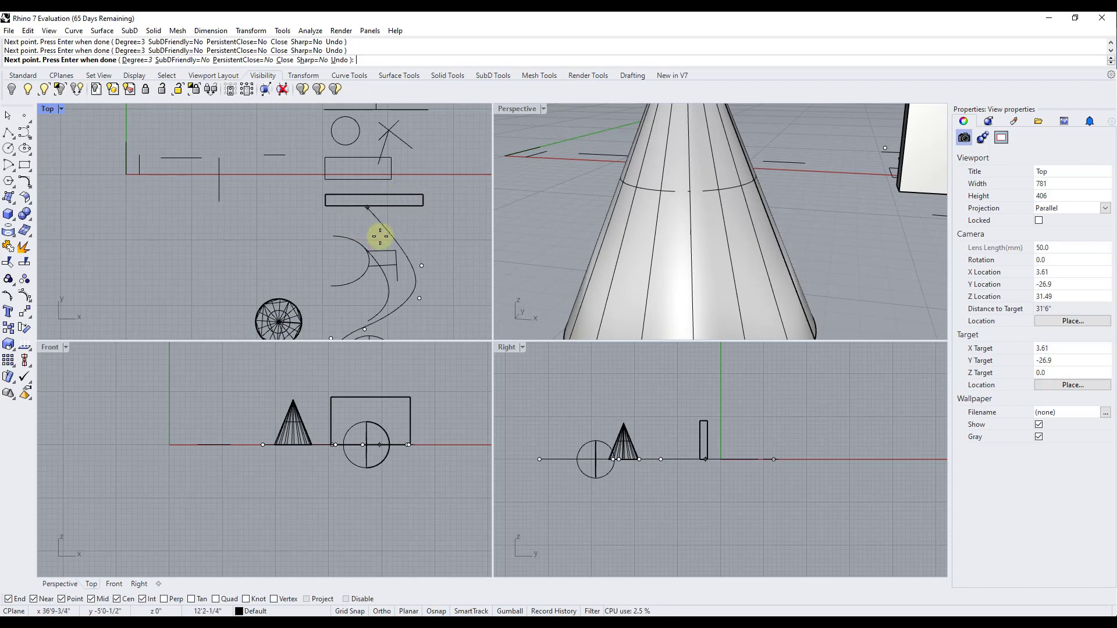
{"action": "left_click", "coordinate": [406, 229]}
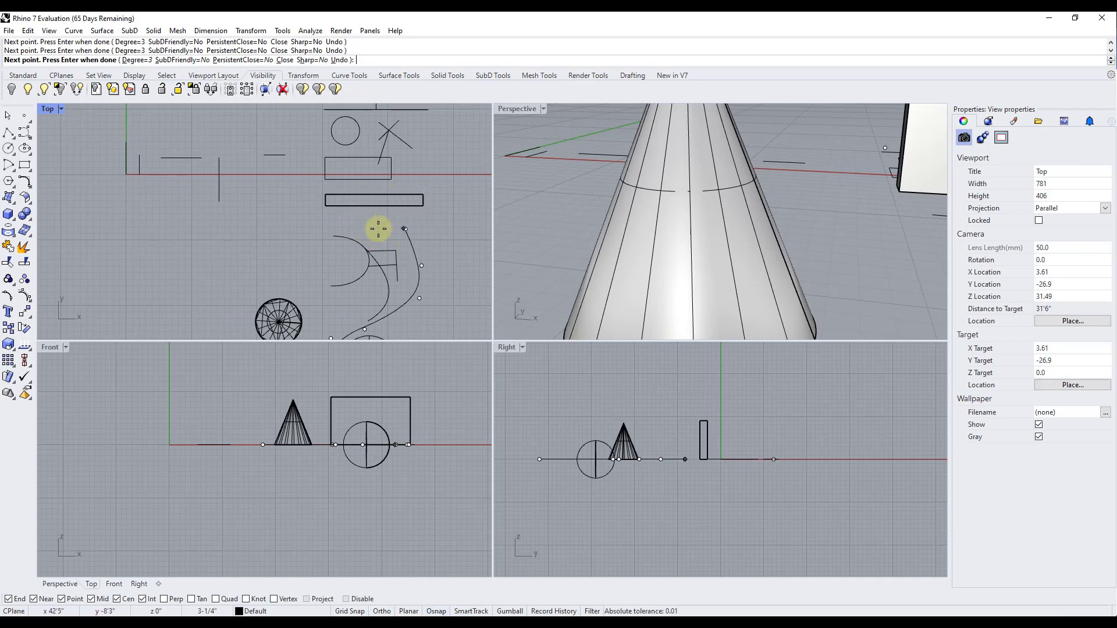
{"action": "left_click", "coordinate": [319, 220]}
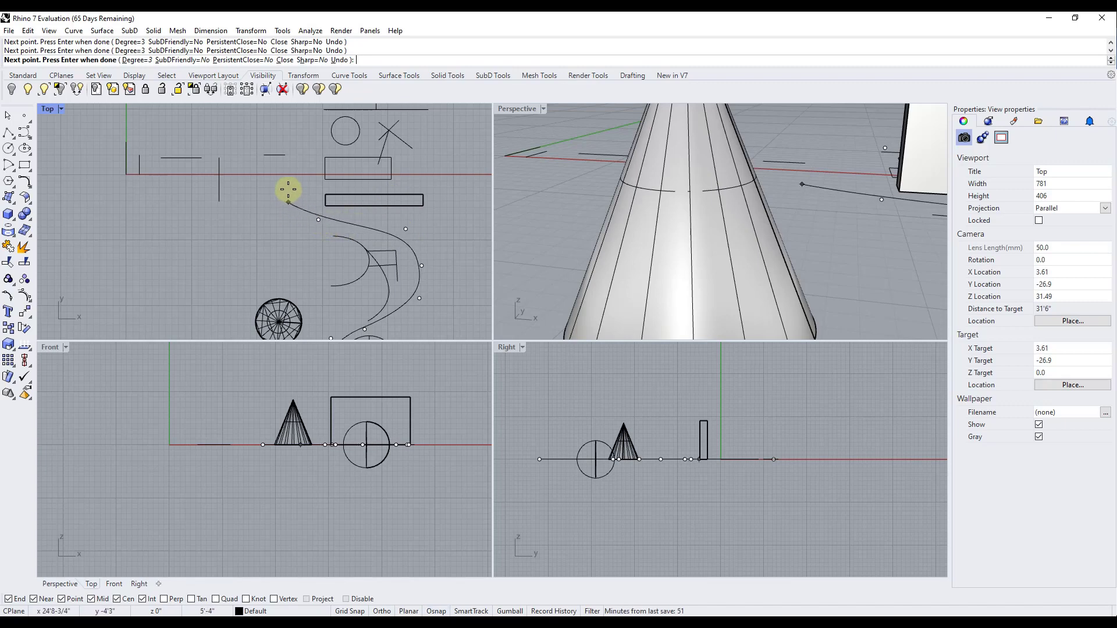
{"action": "left_click", "coordinate": [288, 187]}
{"action": "left_click", "coordinate": [303, 144]}
{"action": "left_click", "coordinate": [291, 125]}
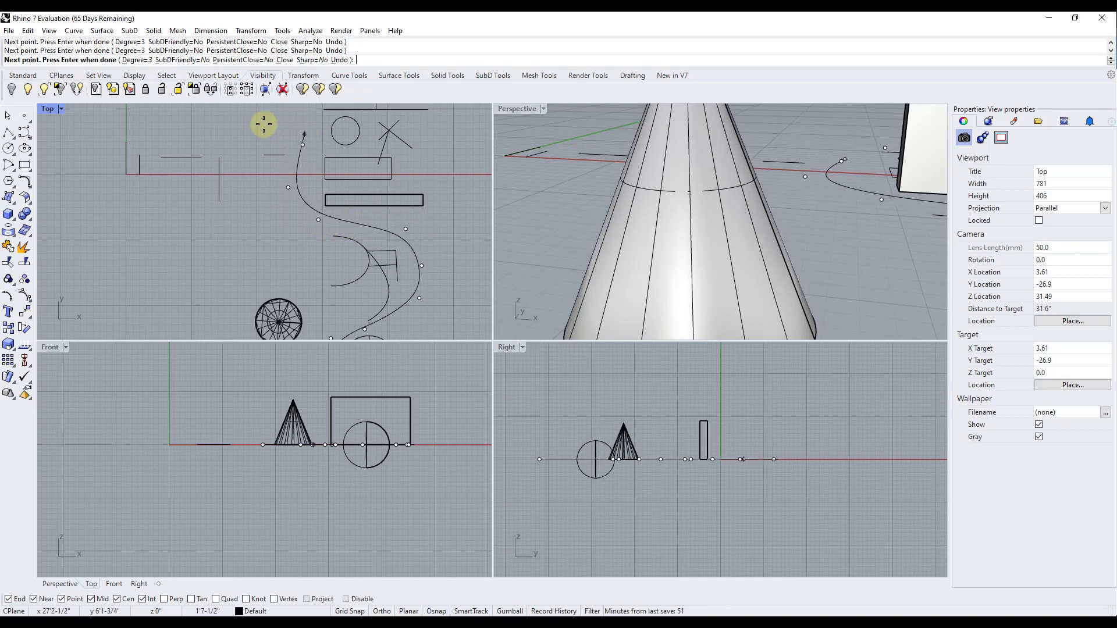
{"action": "left_click", "coordinate": [212, 123]}
{"action": "key", "text": "Return"}
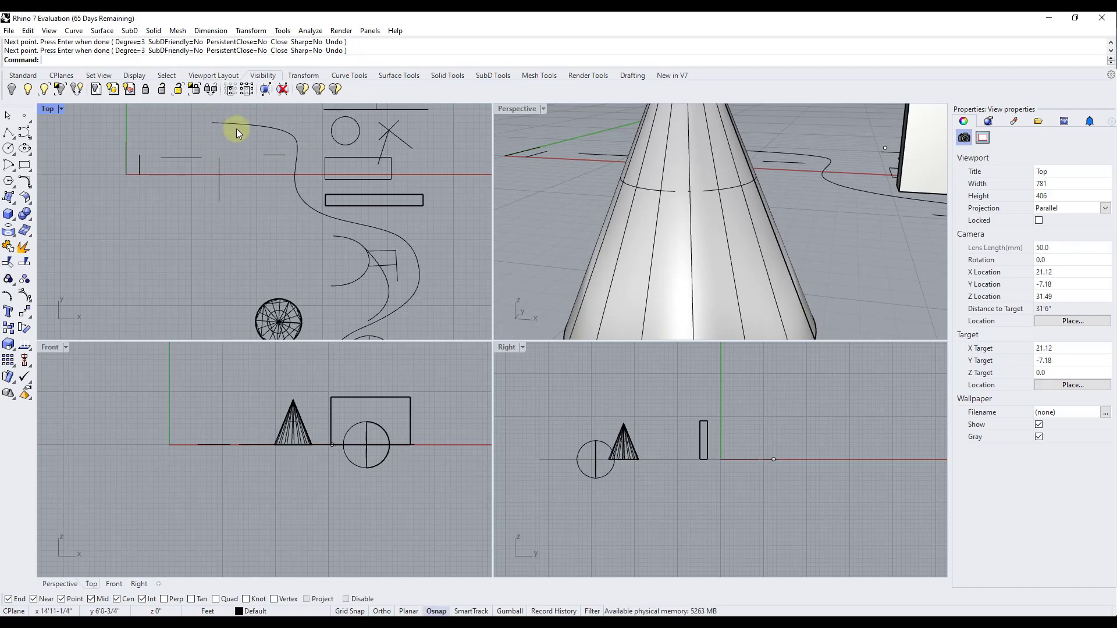